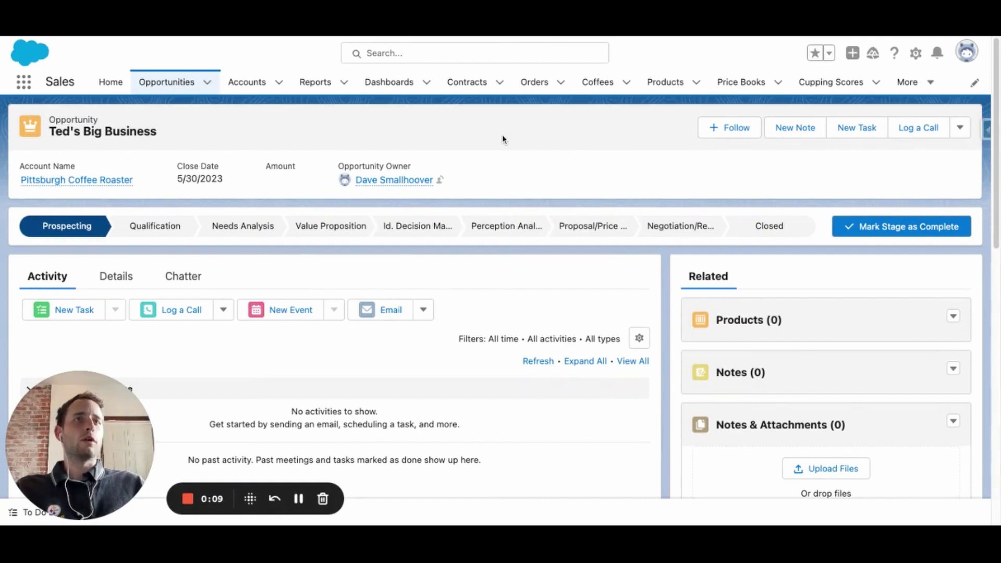
- Scroll down and back up through the Ted's Big Business opportunity page
{"action": "scroll", "coordinate": [540, 154], "scroll_direction": "down", "scroll_amount": 3}
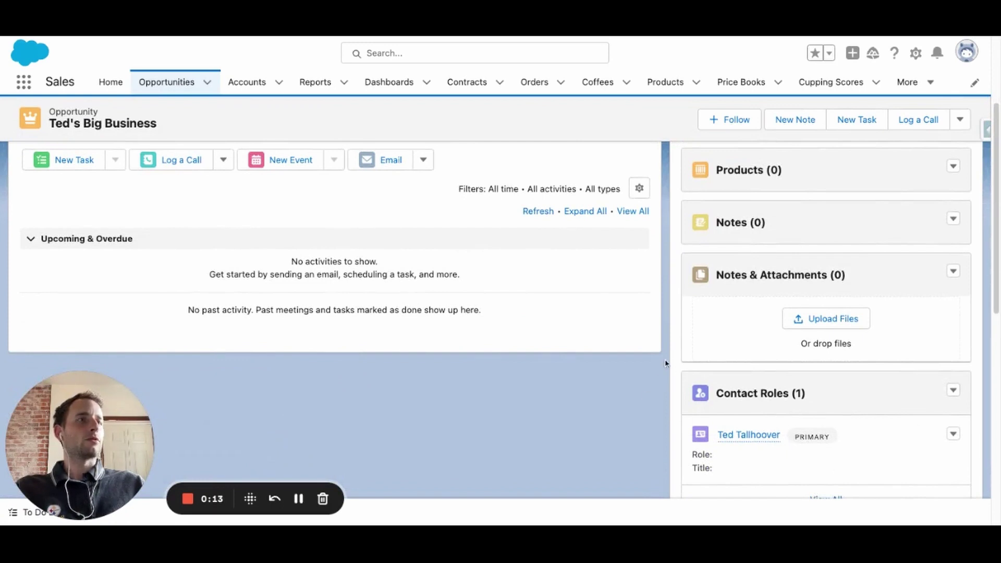
{"action": "scroll", "coordinate": [663, 359], "scroll_direction": "up", "scroll_amount": 3}
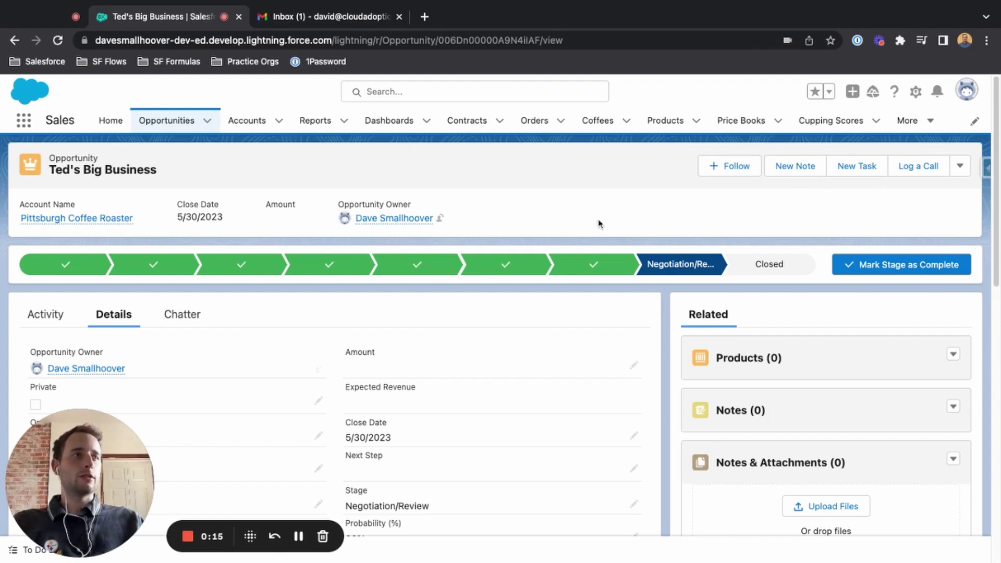
- Close Ted's Big Business as Closed Won, then run the Send Onboarding Email flow
{"action": "left_click", "coordinate": [785, 269]}
{"action": "left_click", "coordinate": [905, 265]}
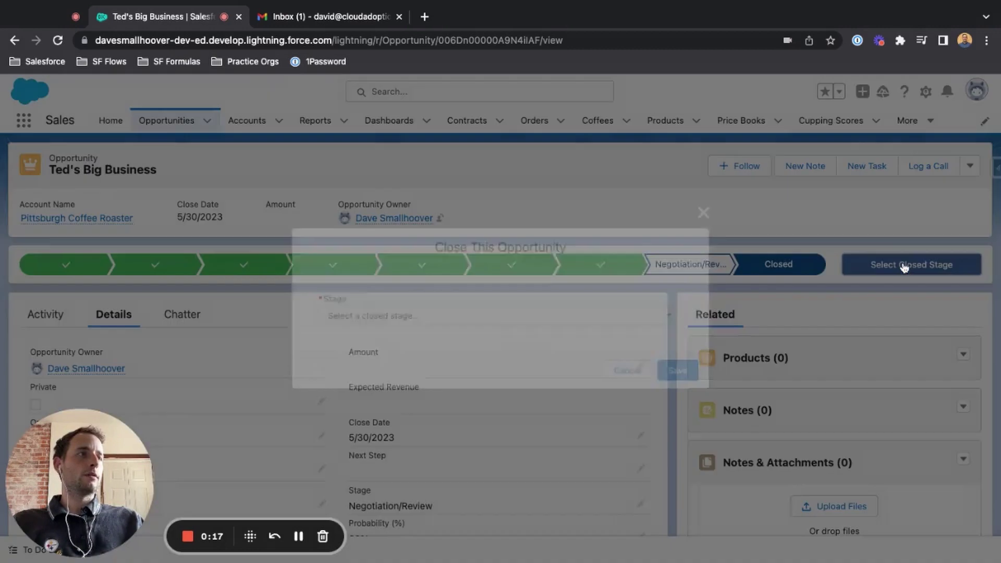
{"action": "left_click", "coordinate": [616, 316]}
{"action": "left_click", "coordinate": [617, 336]}
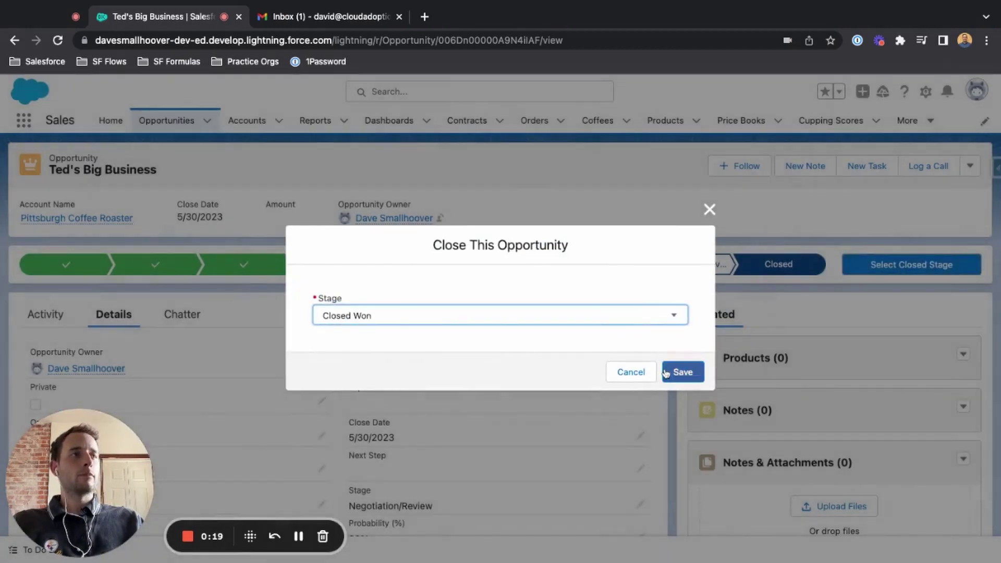
{"action": "left_click", "coordinate": [683, 372]}
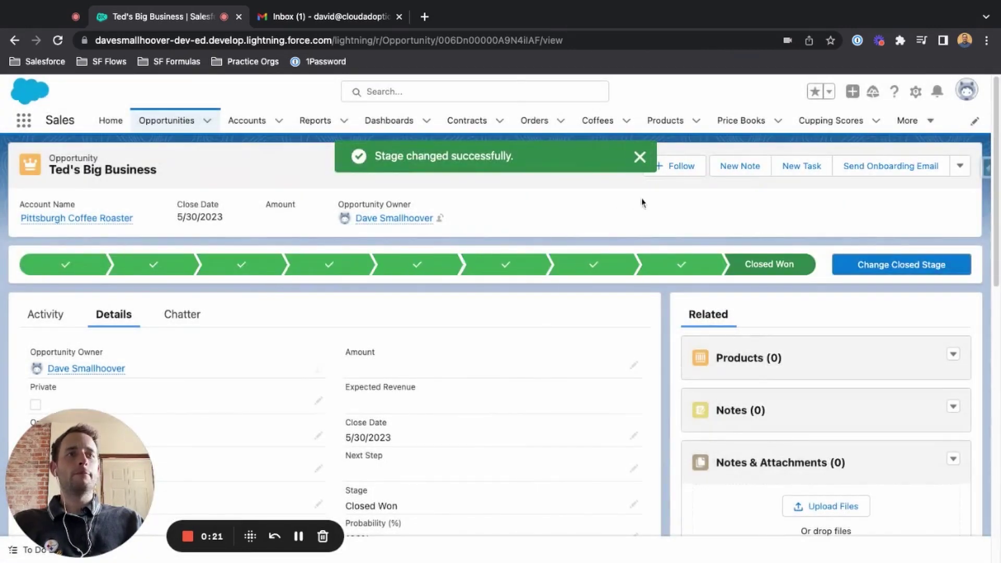
{"action": "left_click", "coordinate": [874, 174]}
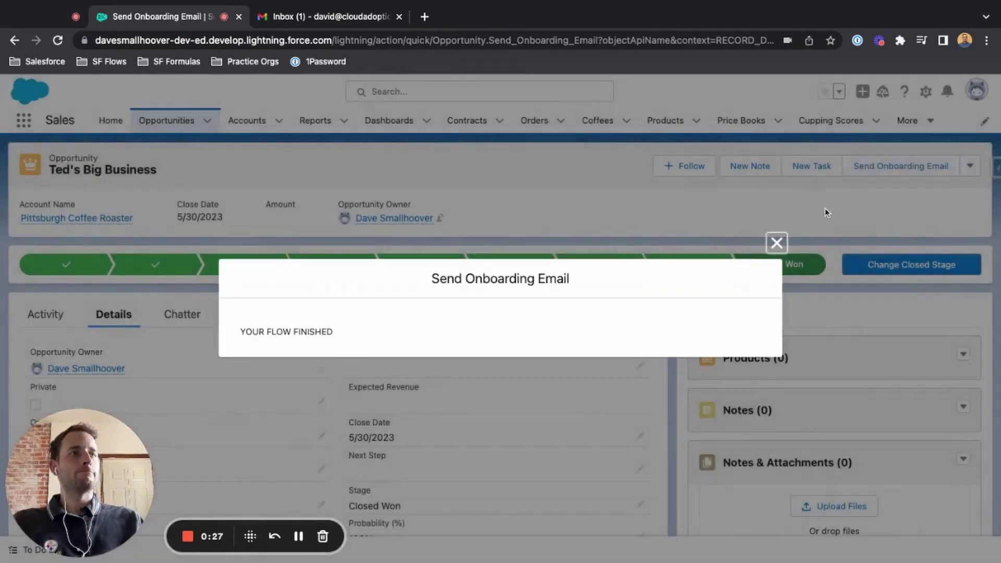
- Close the finished flow and read the full Welcome aboard! email in Gmail, then return to Salesforce
{"action": "left_click", "coordinate": [775, 243]}
{"action": "left_click", "coordinate": [329, 16]}
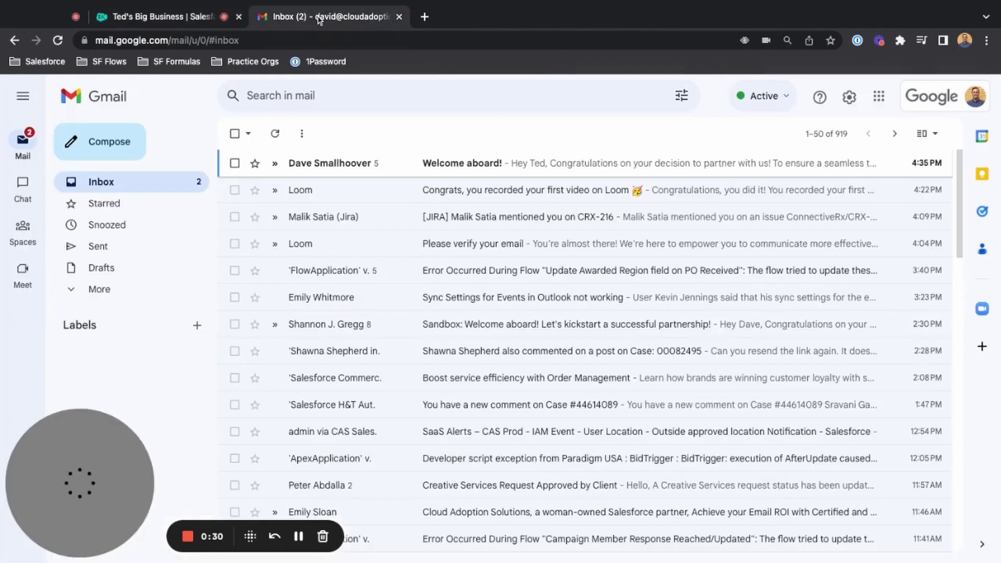
{"action": "left_click", "coordinate": [371, 163]}
{"action": "left_click", "coordinate": [273, 369]}
{"action": "scroll", "coordinate": [275, 365], "scroll_direction": "down", "scroll_amount": 3}
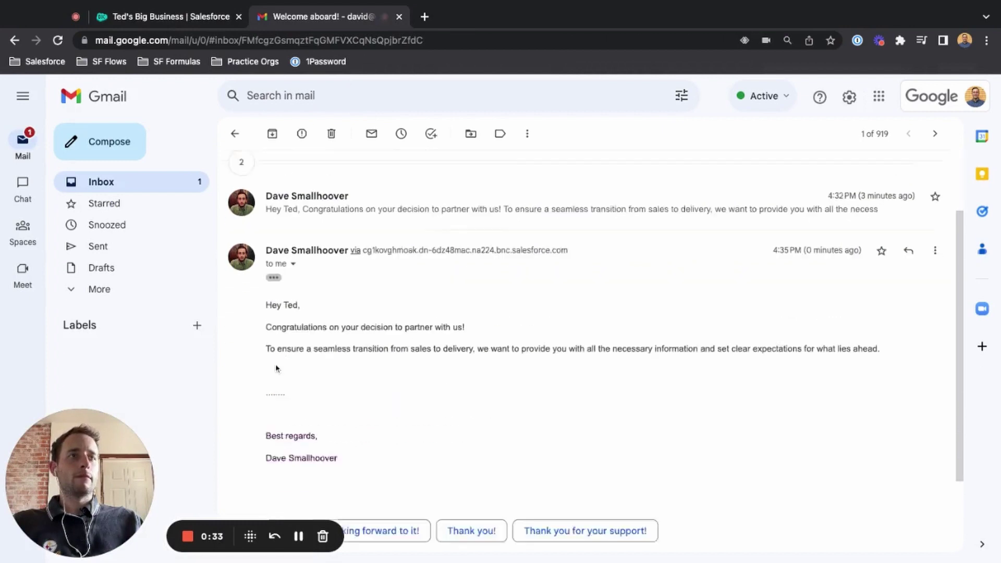
{"action": "left_click", "coordinate": [180, 18]}
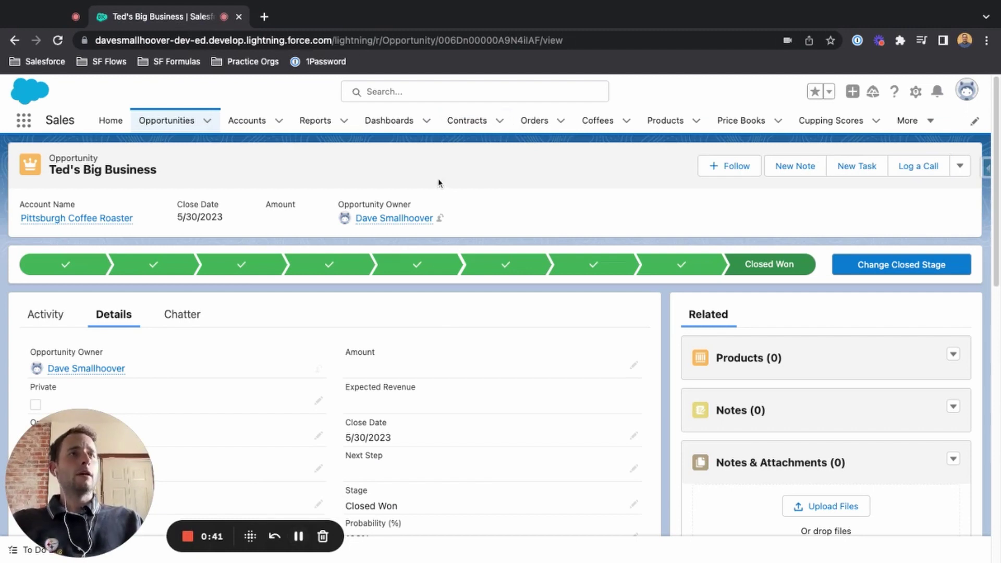
{"action": "scroll", "coordinate": [323, 208], "scroll_direction": "down", "scroll_amount": 5}
{"action": "scroll", "coordinate": [338, 251], "scroll_direction": "up", "scroll_amount": 5}
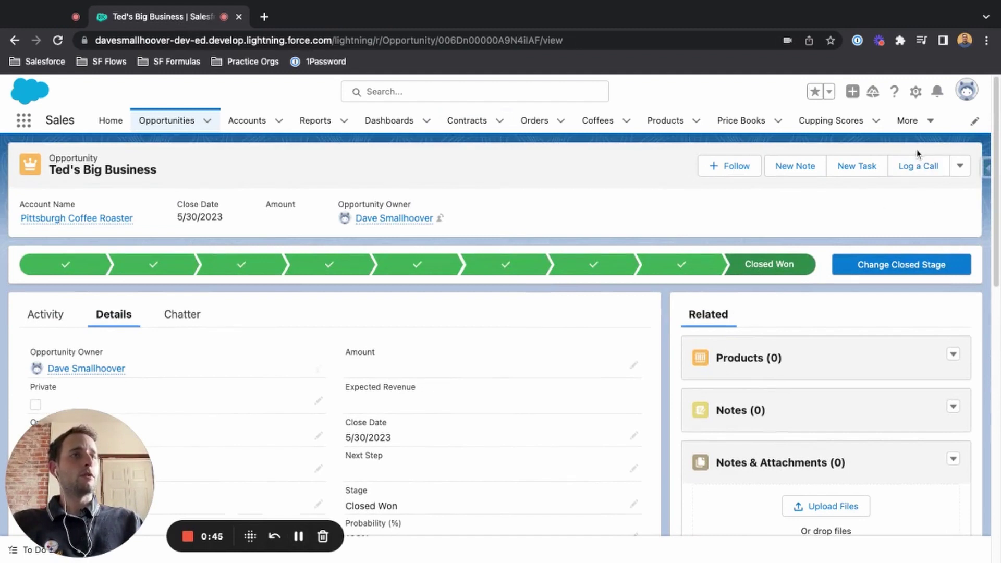
{"action": "scroll", "coordinate": [477, 214], "scroll_direction": "down", "scroll_amount": 5}
{"action": "scroll", "coordinate": [313, 365], "scroll_direction": "down", "scroll_amount": 1}
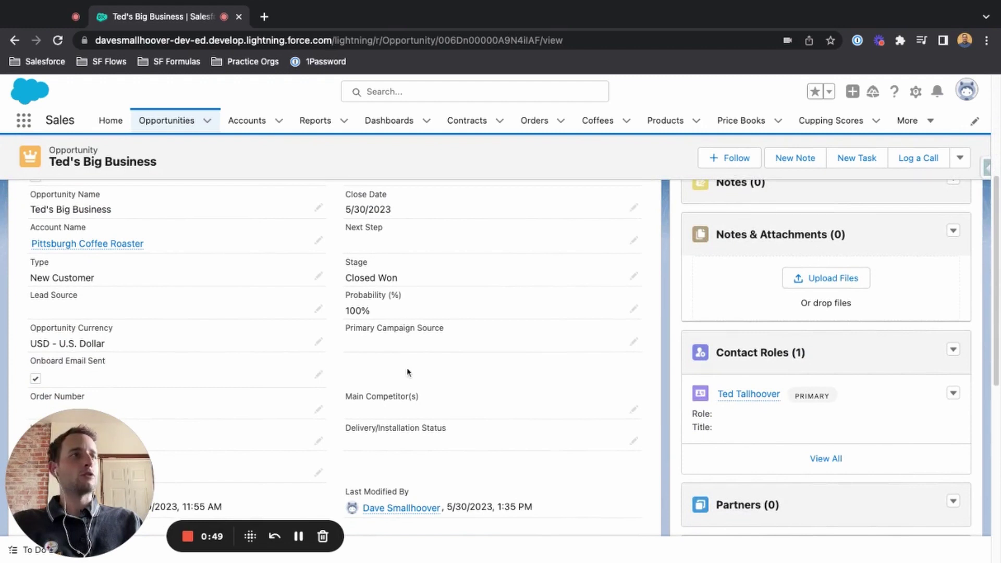
{"action": "scroll", "coordinate": [359, 379], "scroll_direction": "up", "scroll_amount": 5}
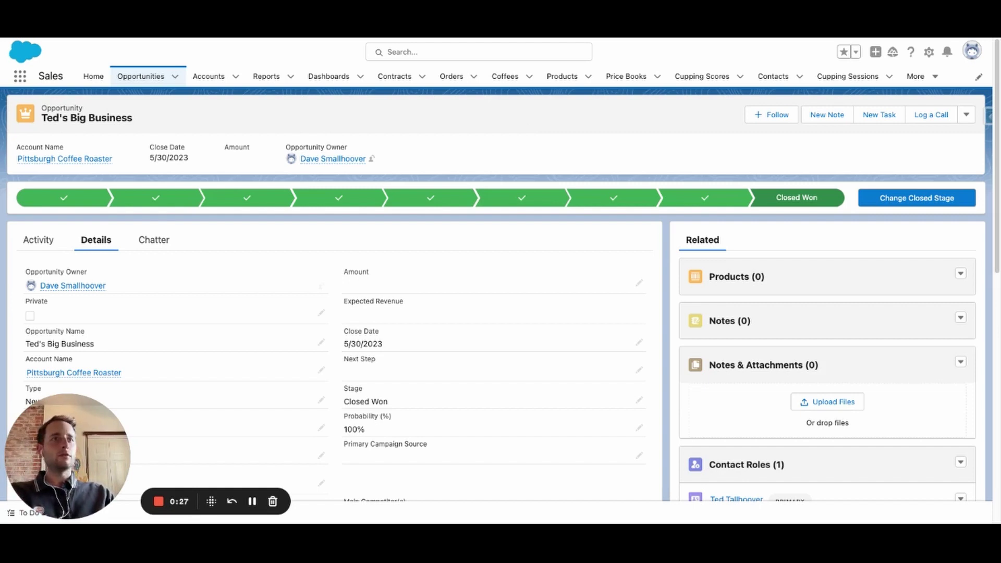
- Create a new Screen Flow from the New Flow dialog
{"action": "left_click", "coordinate": [252, 501]}
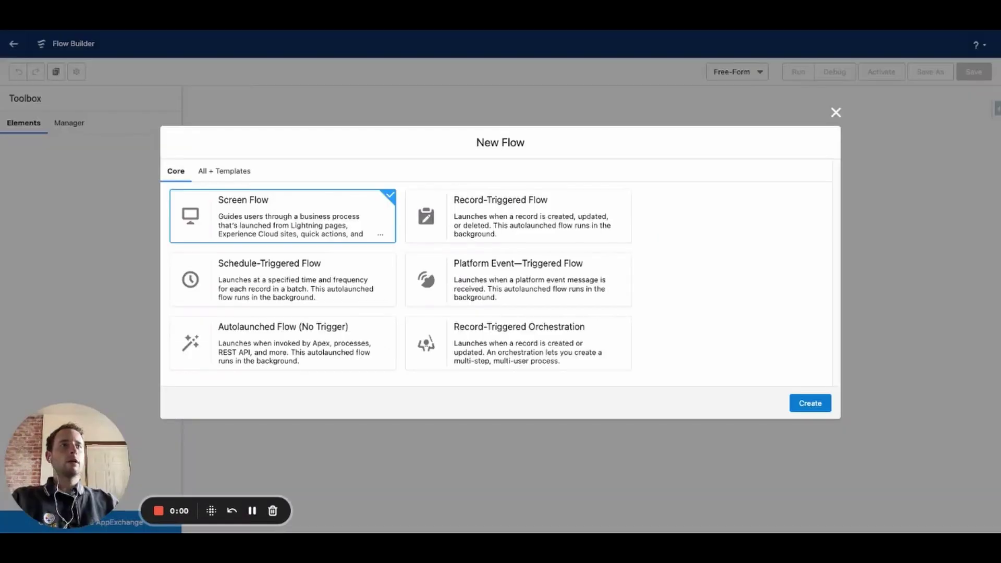
{"action": "left_click", "coordinate": [808, 403]}
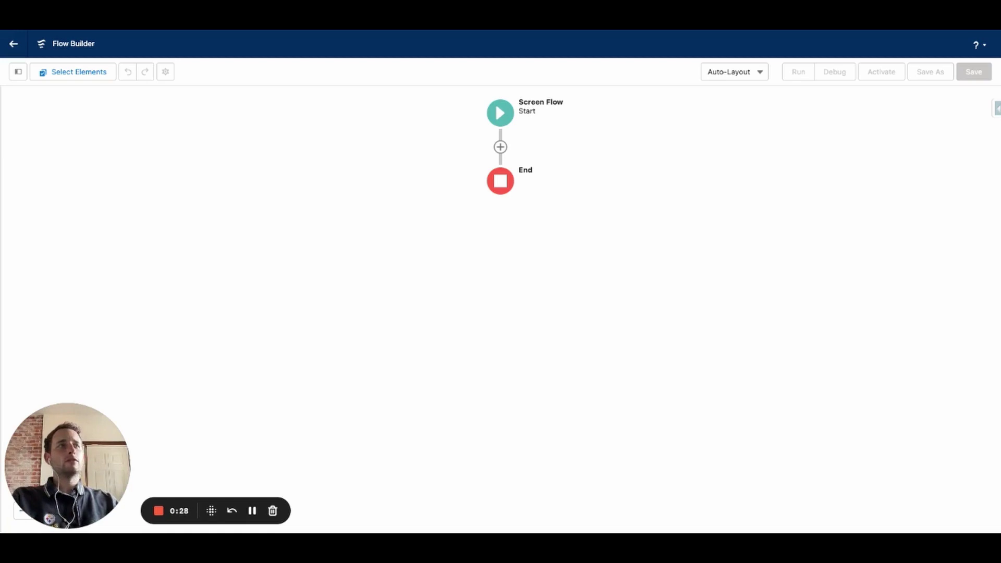
- Add a Get Records element labelled 'Get Opportunity Record Info' that queries Opportunity
{"action": "left_click", "coordinate": [500, 146]}
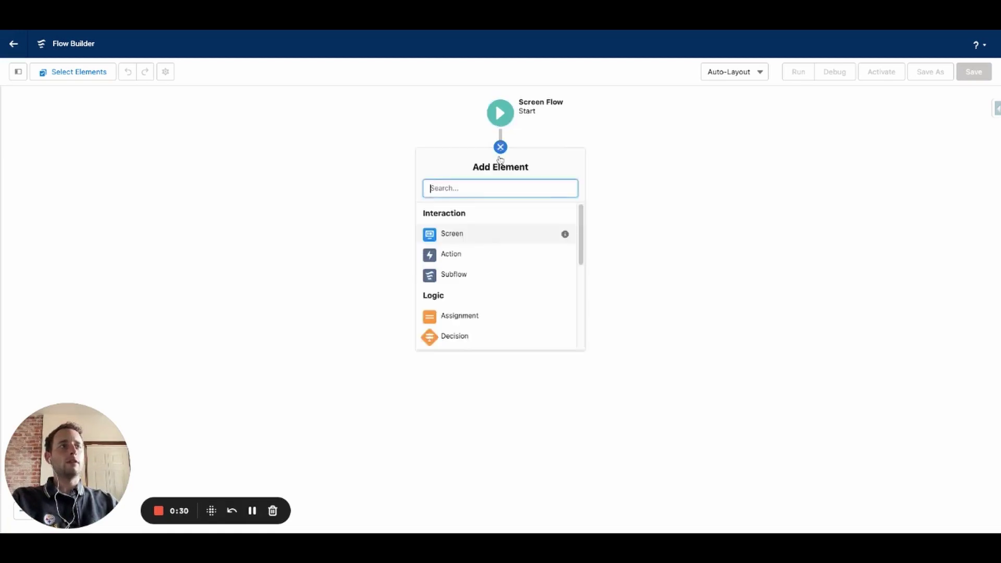
{"action": "scroll", "coordinate": [488, 271], "scroll_direction": "down", "scroll_amount": 5}
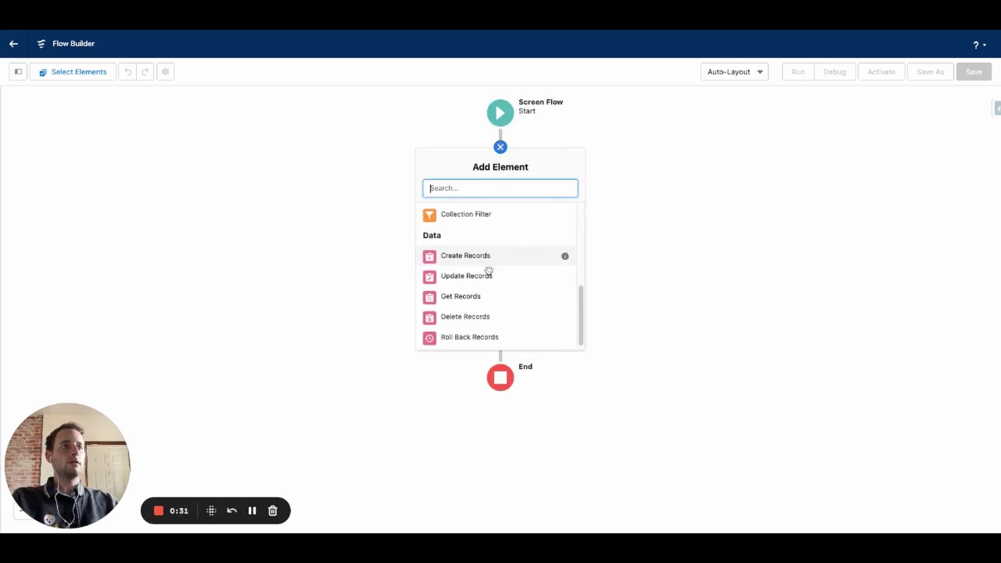
{"action": "left_click", "coordinate": [484, 301]}
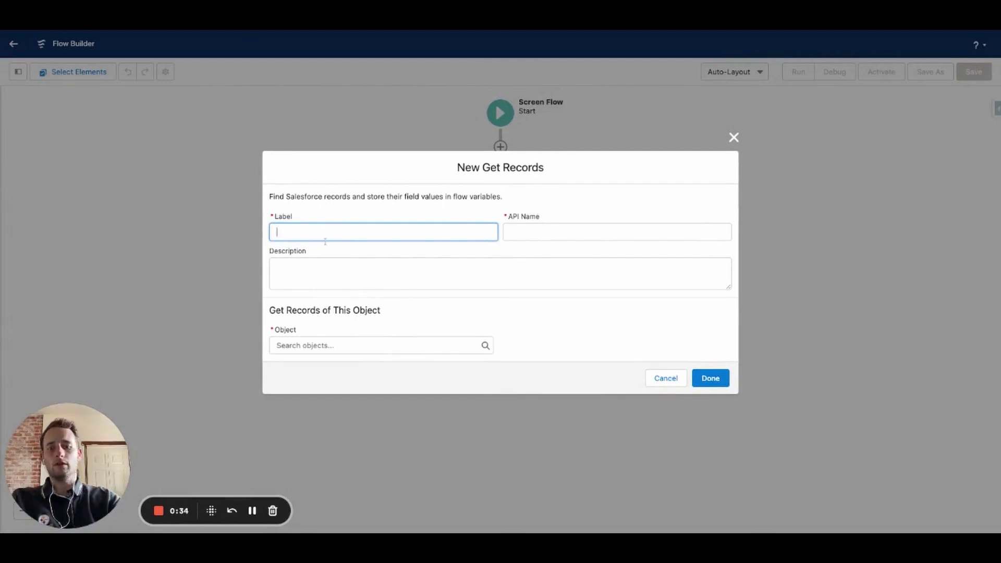
{"action": "type", "text": "Get Opportunity"}
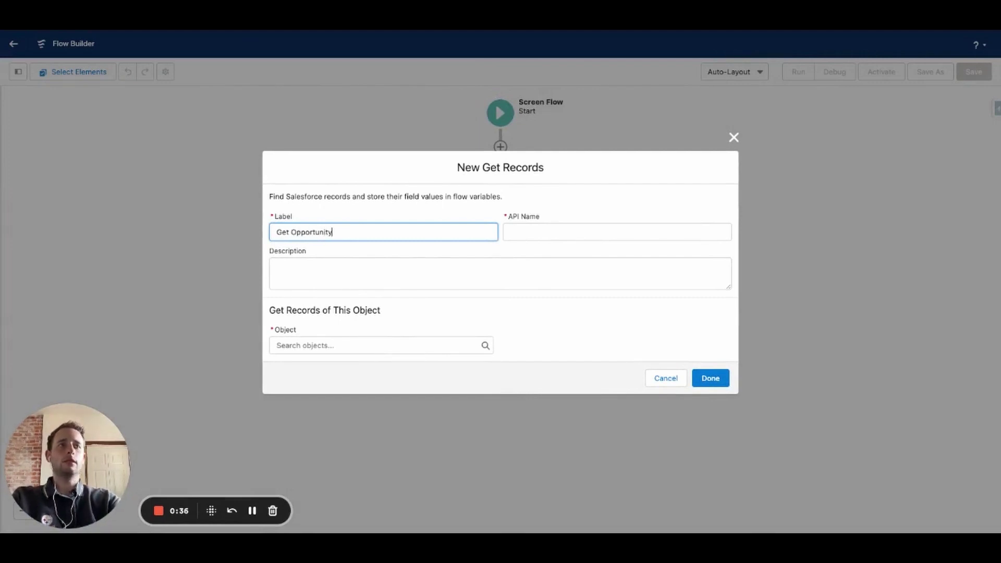
{"action": "type", "text": " Record Info"}
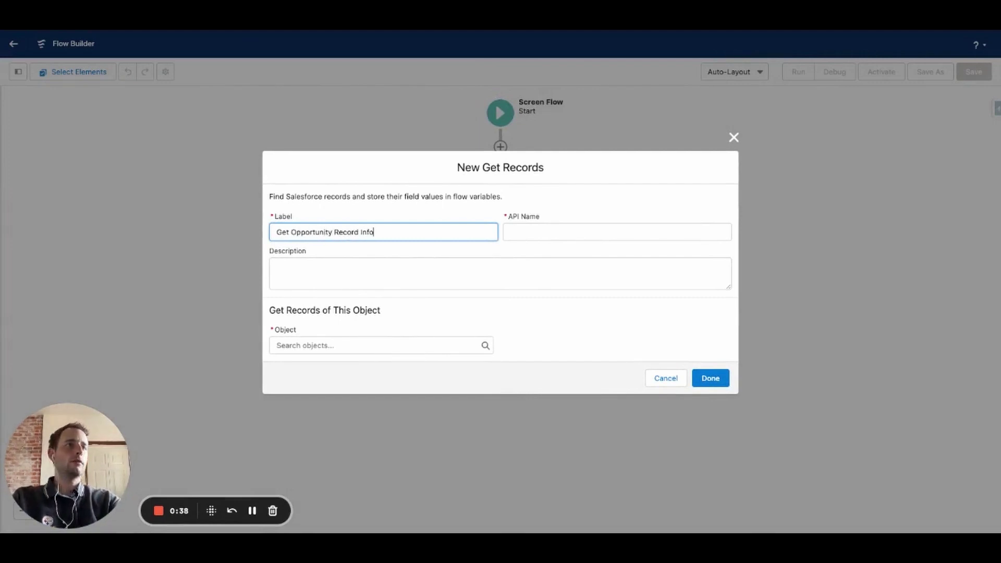
{"action": "key", "text": "Tab"}
{"action": "left_click", "coordinate": [331, 346]}
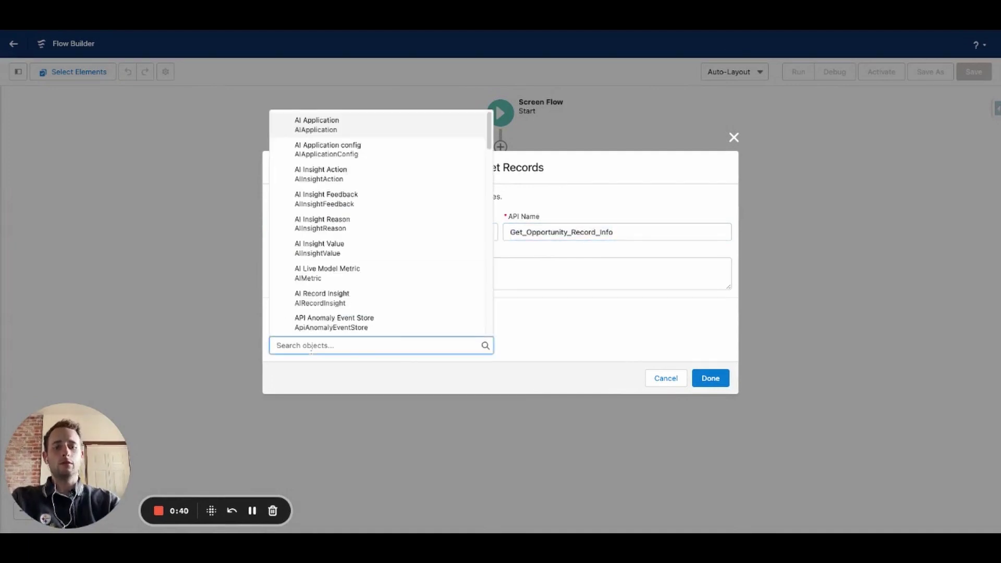
{"action": "type", "text": "opp"}
{"action": "left_click", "coordinate": [319, 127]}
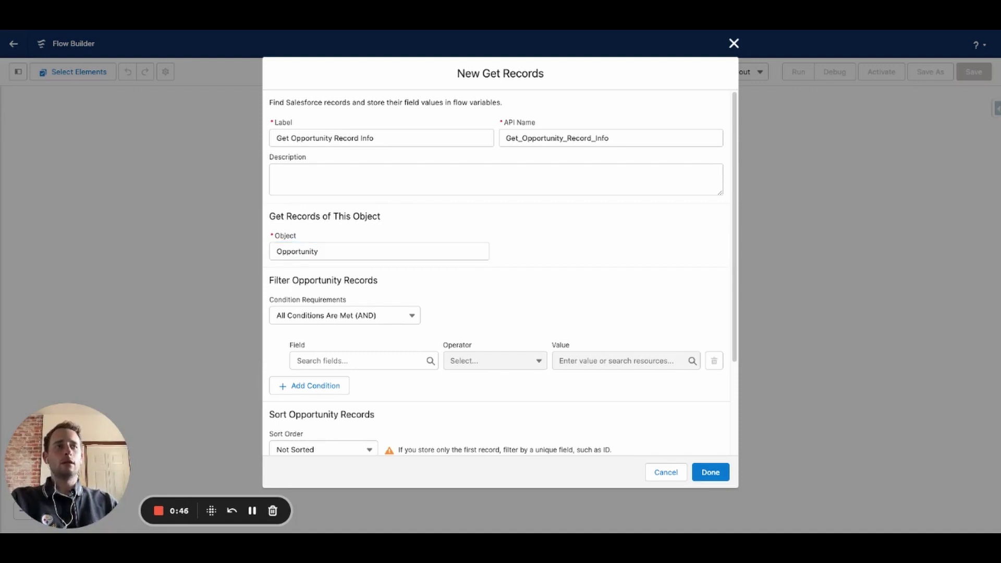
- Filter on Id Equals and start a new resource for the value
{"action": "left_click", "coordinate": [339, 361]}
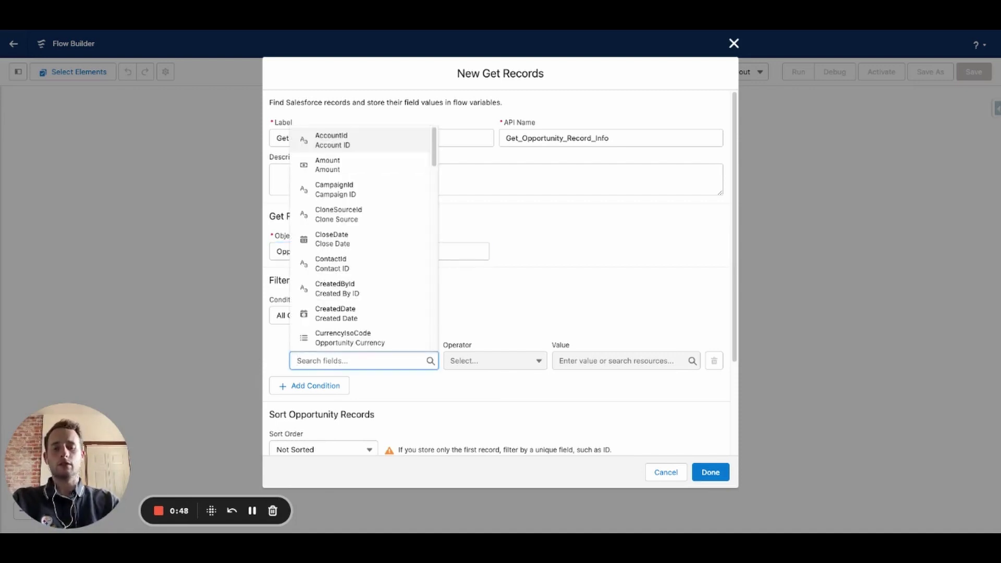
{"action": "type", "text": "Id"}
{"action": "left_click", "coordinate": [339, 263]}
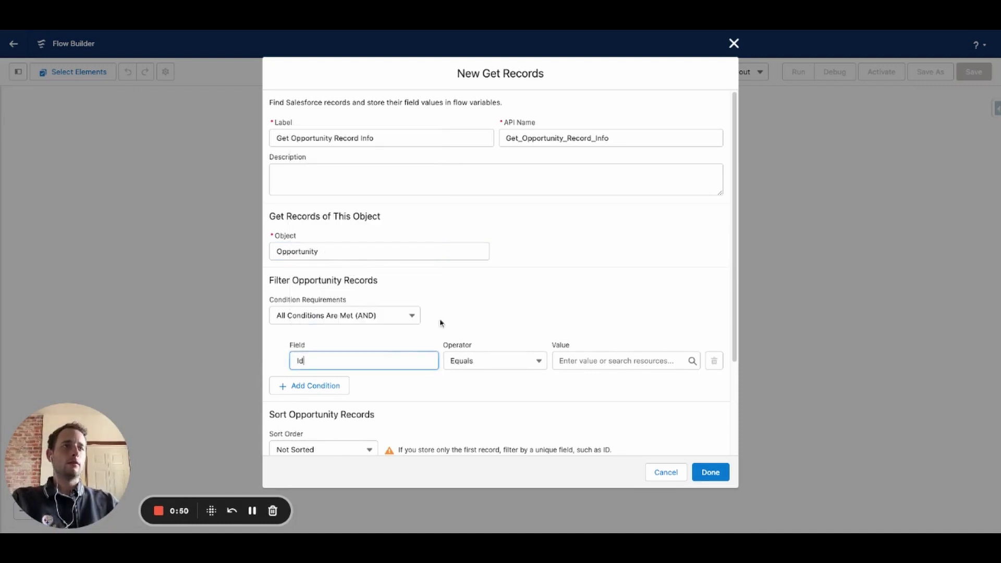
{"action": "left_click", "coordinate": [579, 360]}
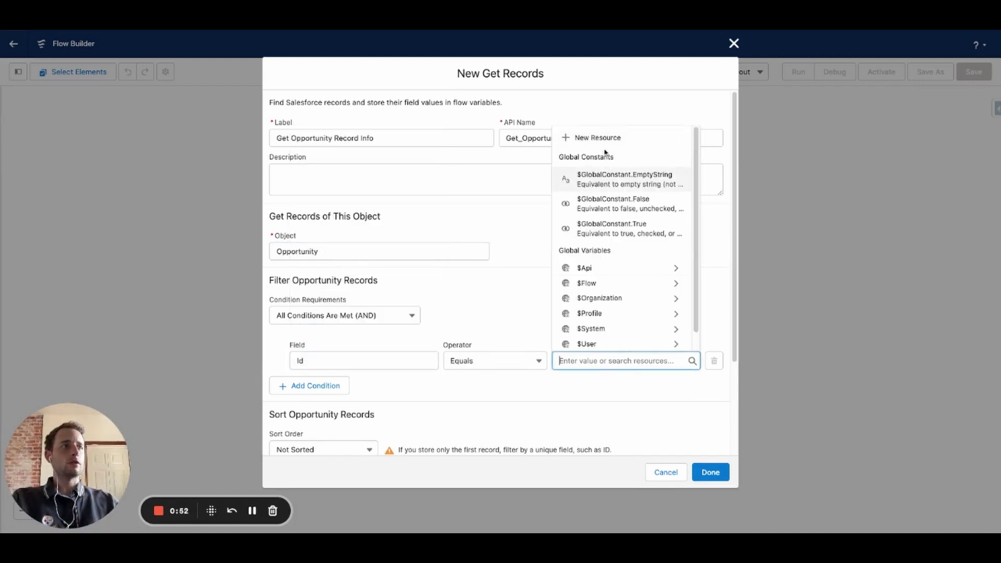
{"action": "left_click", "coordinate": [597, 138]}
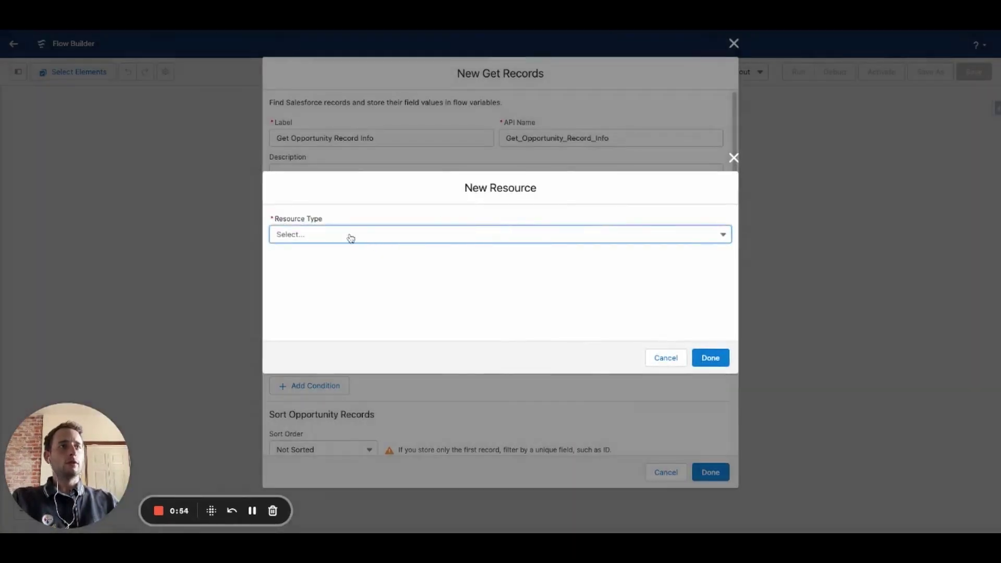
- Create a Text variable recordId, available for input, as the Id filter value
{"action": "left_click", "coordinate": [350, 235]}
{"action": "left_click", "coordinate": [346, 259]}
{"action": "left_click", "coordinate": [348, 256]}
{"action": "type", "text": "re"}
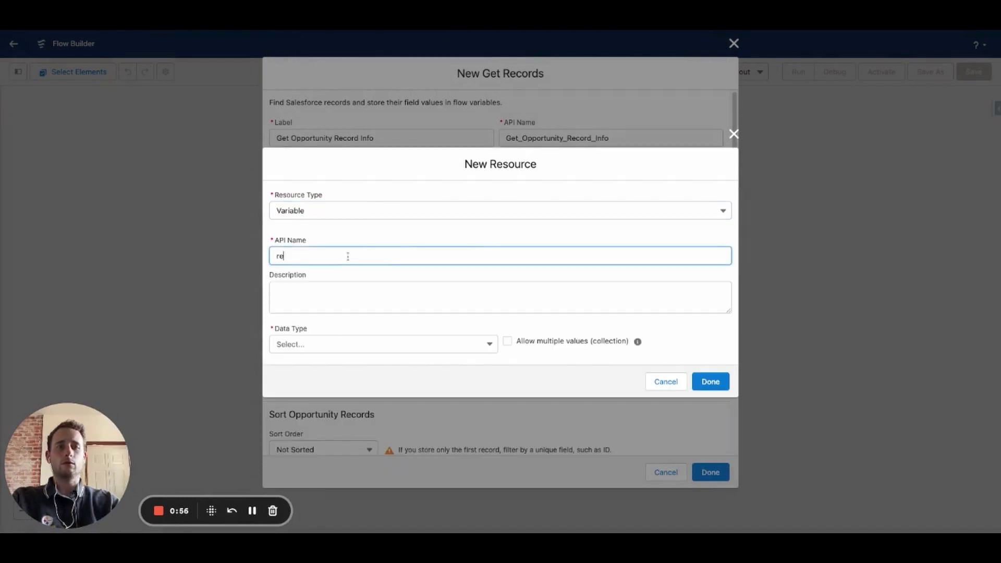
{"action": "type", "text": "cordId"}
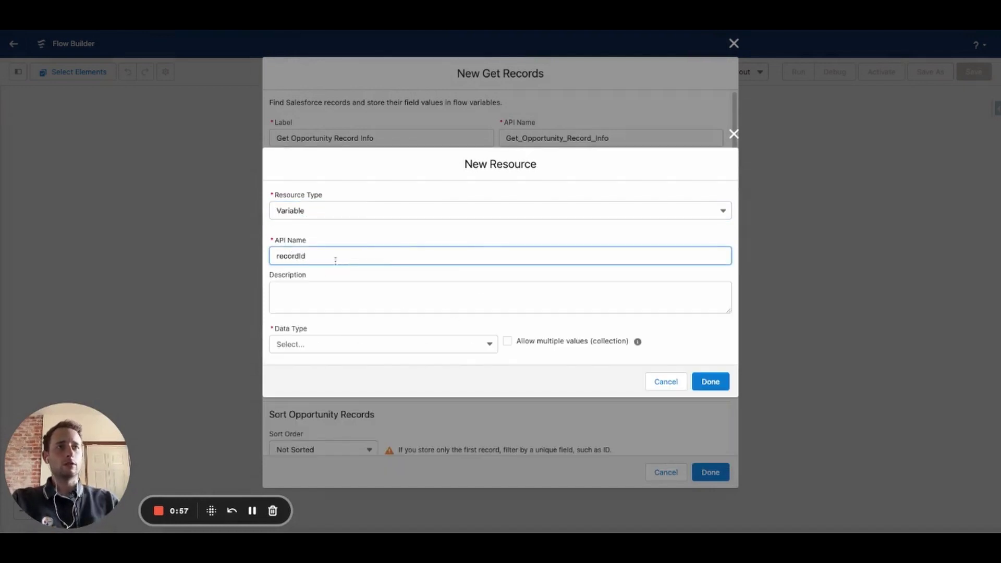
{"action": "left_click", "coordinate": [306, 345]}
{"action": "left_click", "coordinate": [305, 147]}
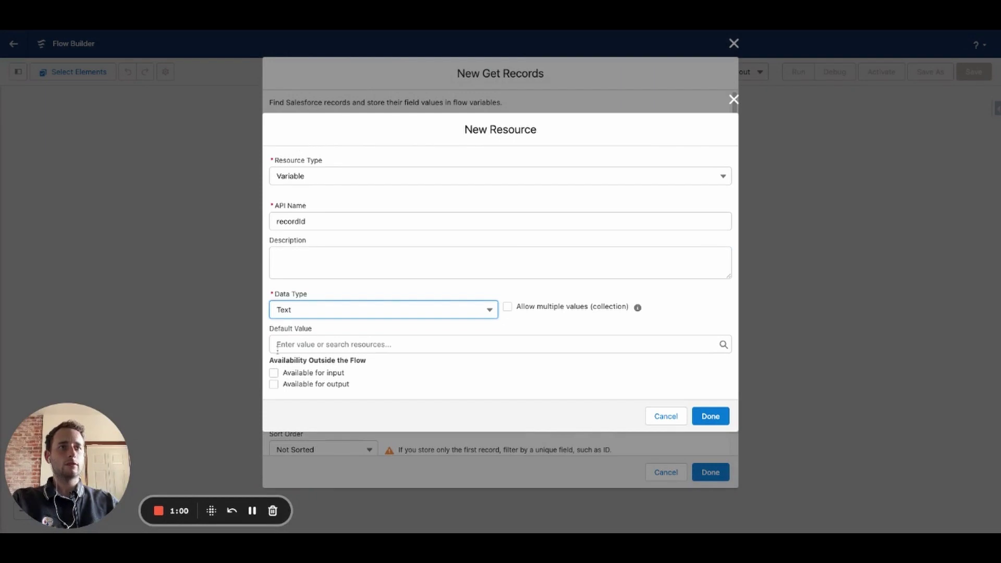
{"action": "left_click", "coordinate": [274, 372]}
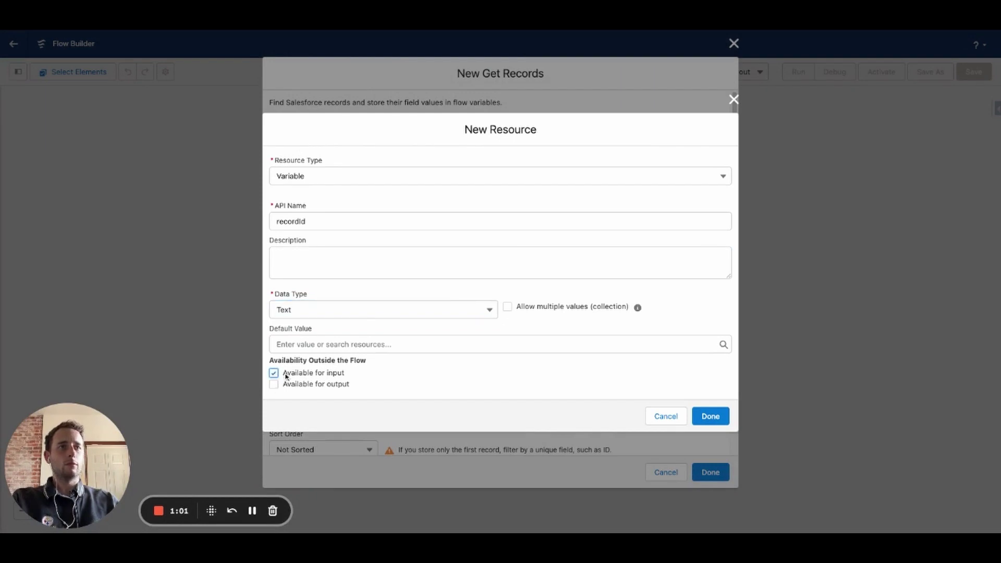
{"action": "left_click", "coordinate": [528, 293]}
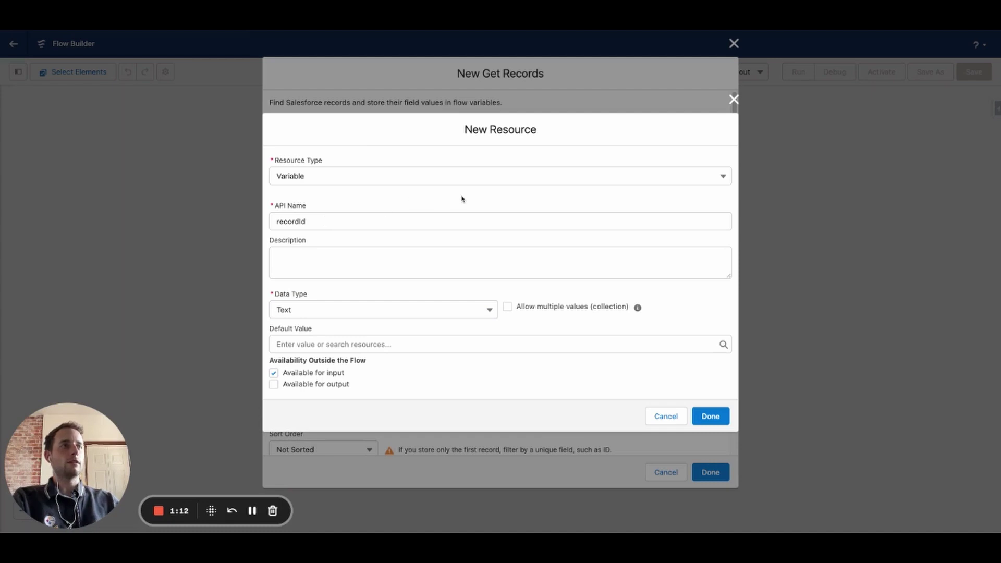
{"action": "left_click", "coordinate": [710, 416]}
- Store chosen fields in separate variables, selecting the Opportunity Type field
{"action": "scroll", "coordinate": [576, 302], "scroll_direction": "down", "scroll_amount": 5}
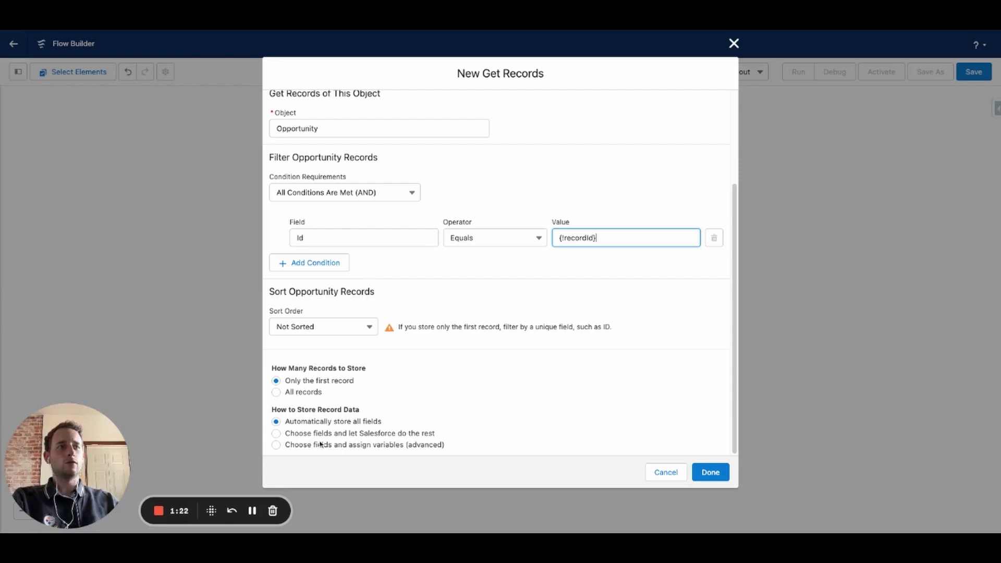
{"action": "left_click", "coordinate": [277, 445]}
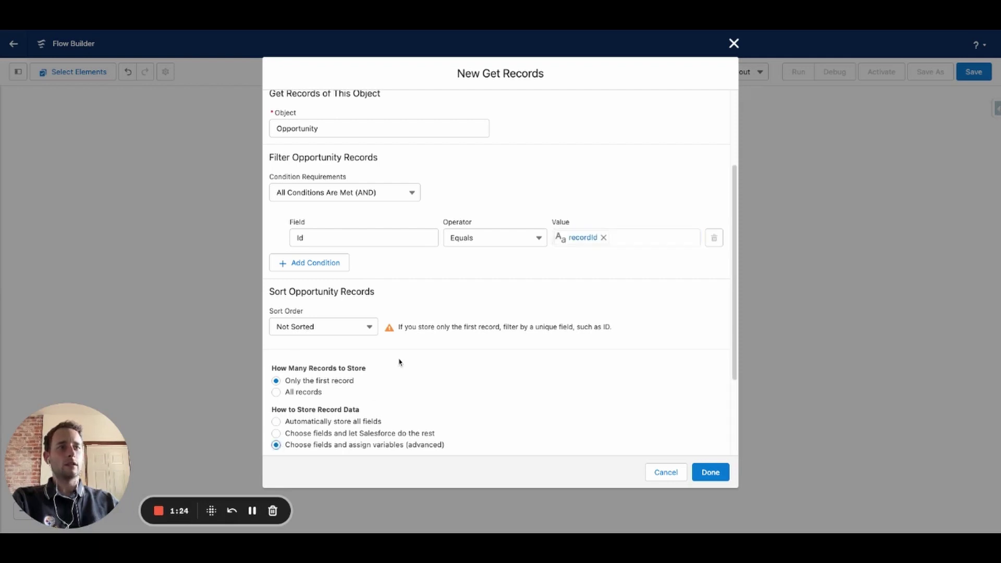
{"action": "scroll", "coordinate": [402, 363], "scroll_direction": "down", "scroll_amount": 3}
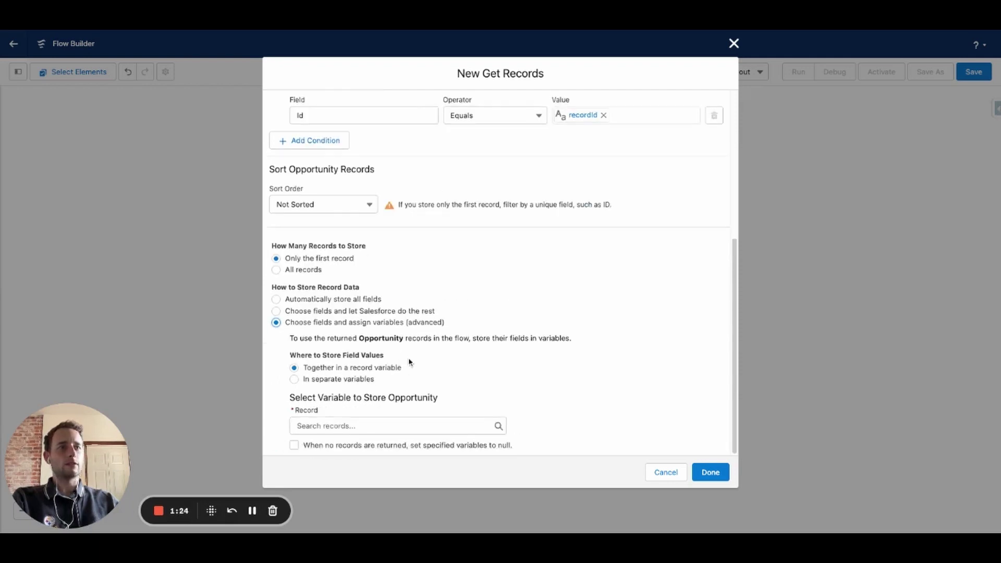
{"action": "left_click", "coordinate": [295, 379]}
{"action": "scroll", "coordinate": [300, 384], "scroll_direction": "down", "scroll_amount": 1}
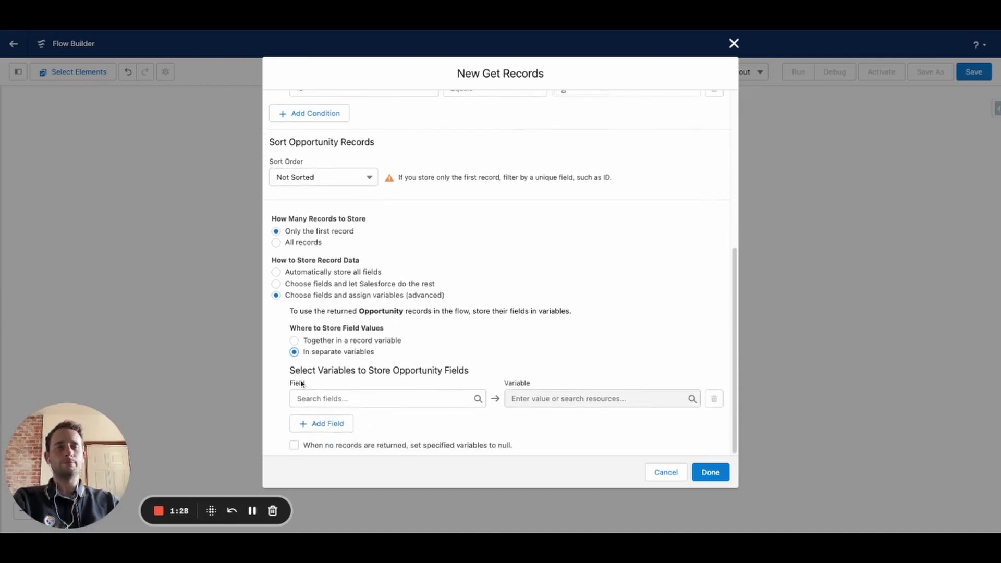
{"action": "left_click", "coordinate": [321, 399]}
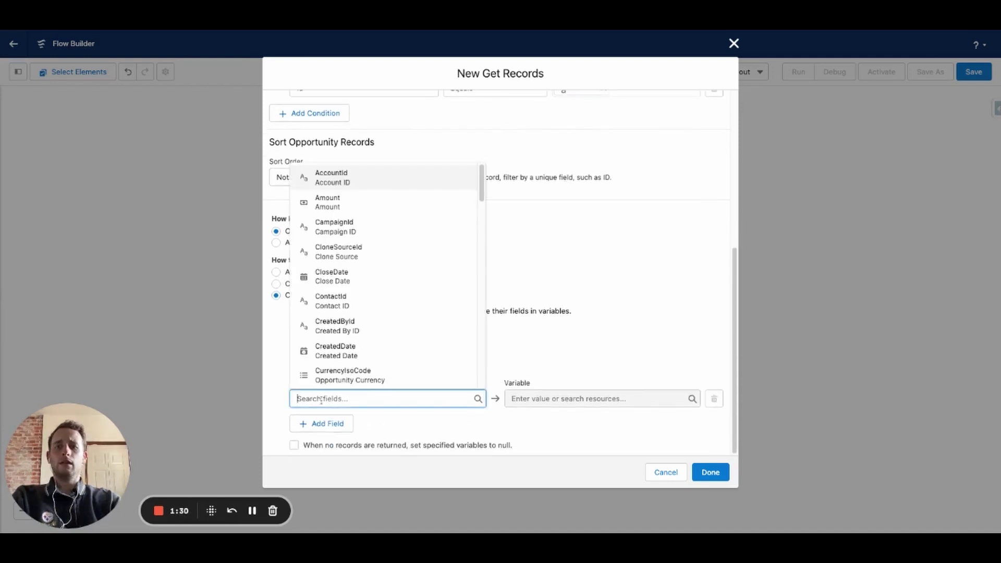
{"action": "type", "text": "ty"}
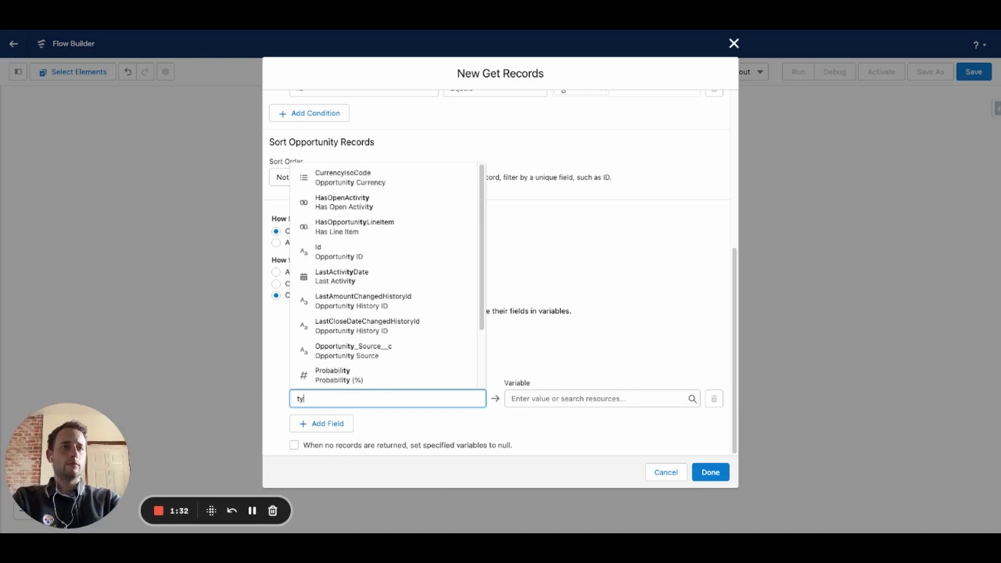
{"action": "type", "text": "pe"}
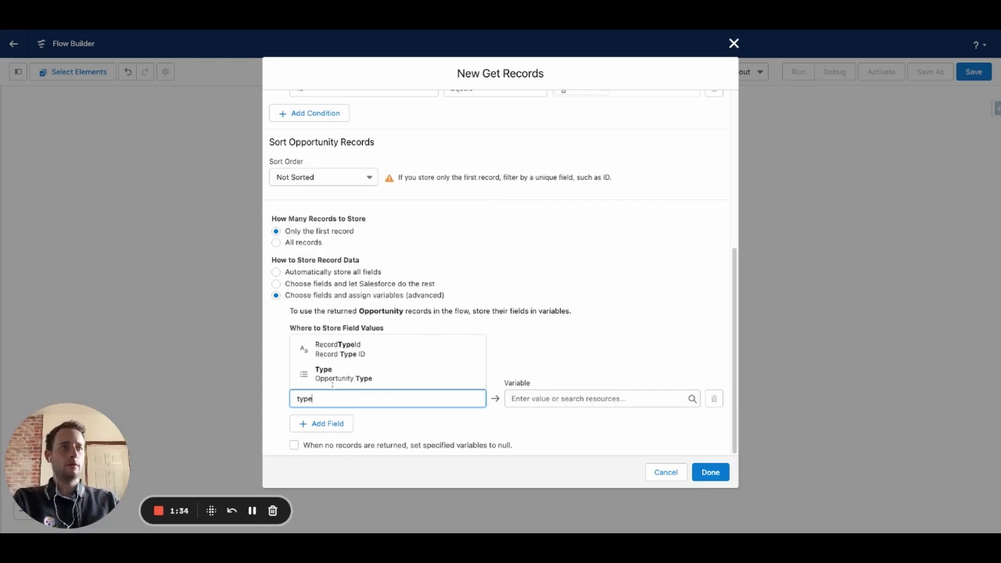
{"action": "left_click", "coordinate": [332, 375]}
- Assign Type to a new Text variable TypeOfBusiness and add a second mapping row
{"action": "left_click", "coordinate": [520, 398]}
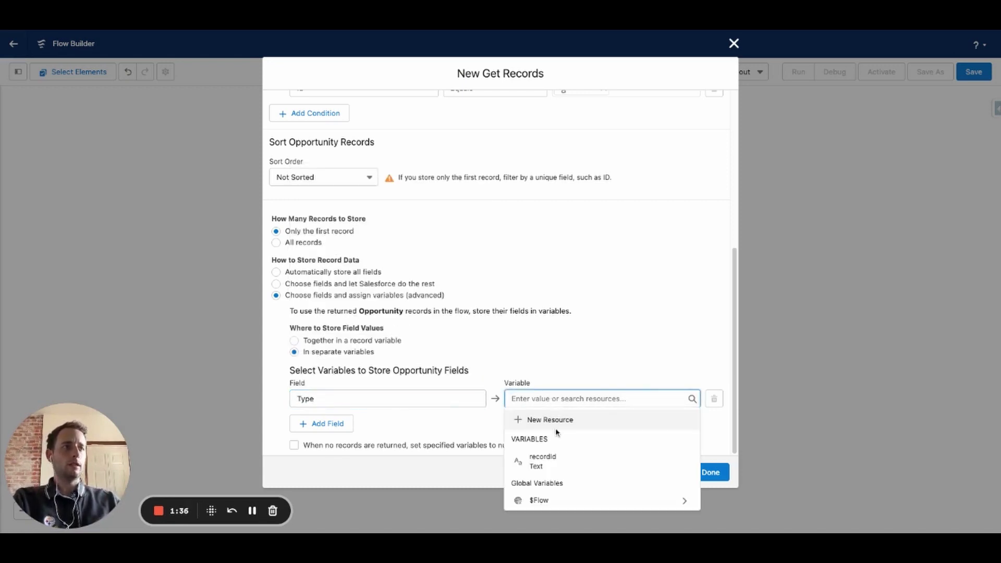
{"action": "left_click", "coordinate": [530, 418]}
{"action": "left_click", "coordinate": [355, 237]}
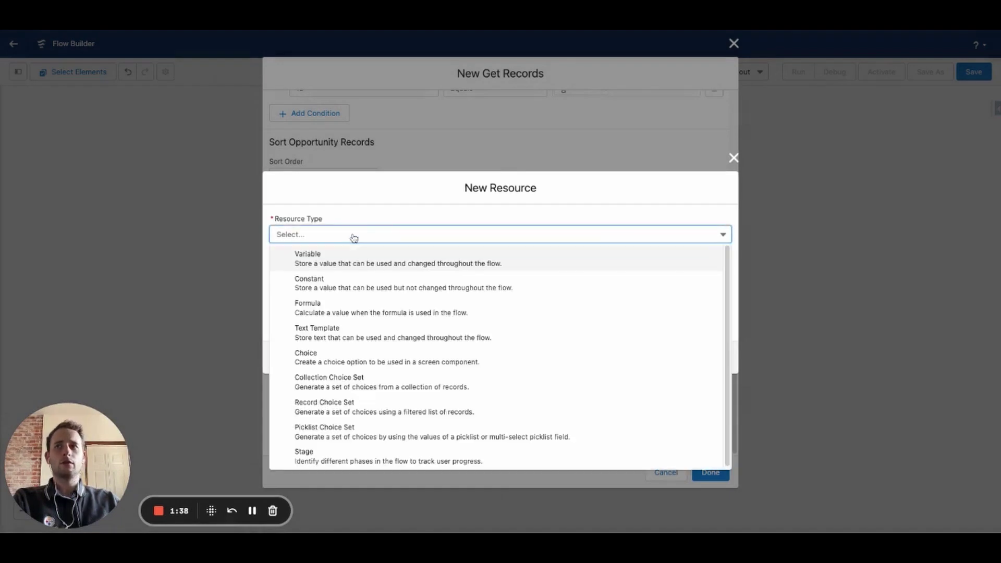
{"action": "left_click", "coordinate": [359, 258]}
{"action": "left_click", "coordinate": [328, 255]}
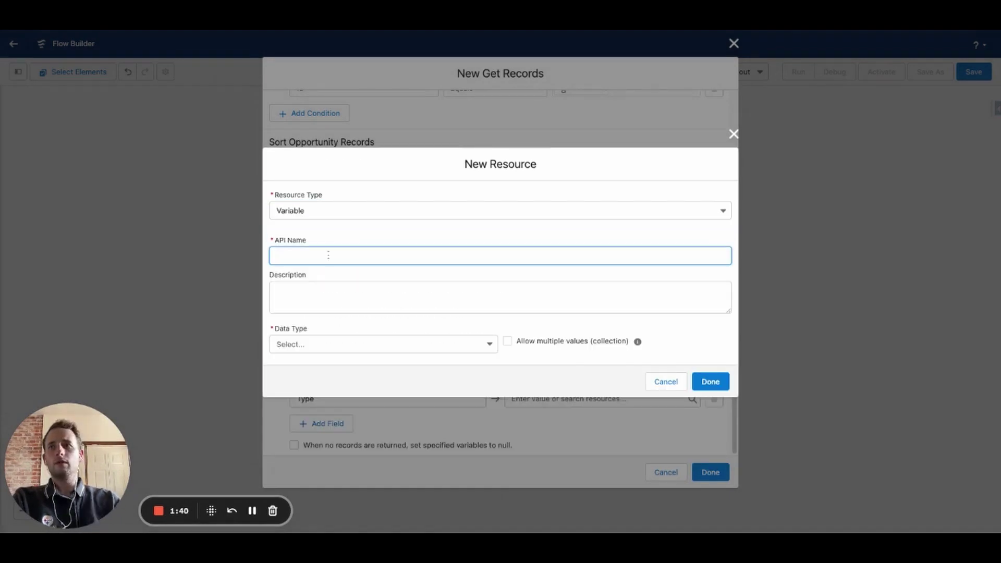
{"action": "type", "text": "TypeO"}
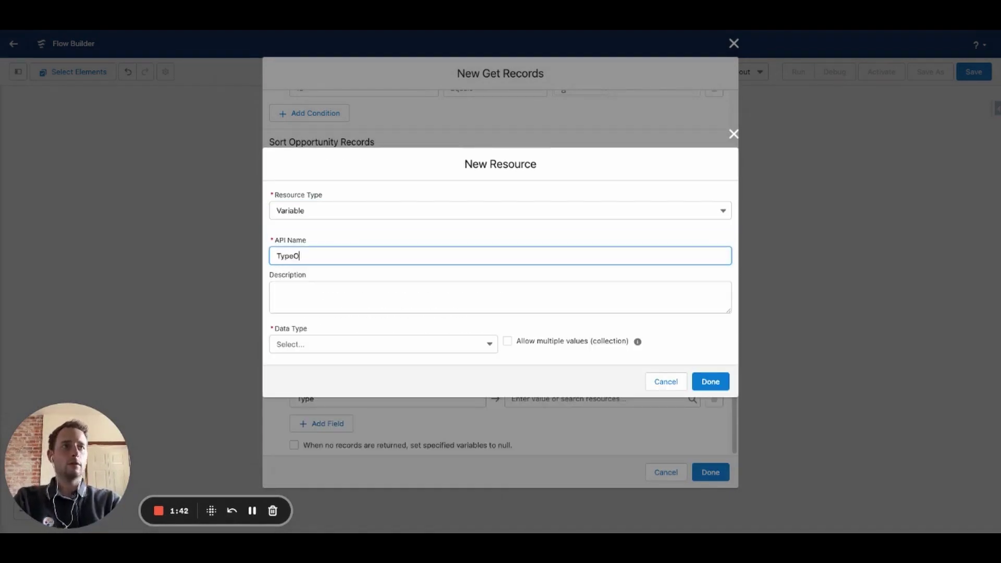
{"action": "type", "text": "fBusiness"}
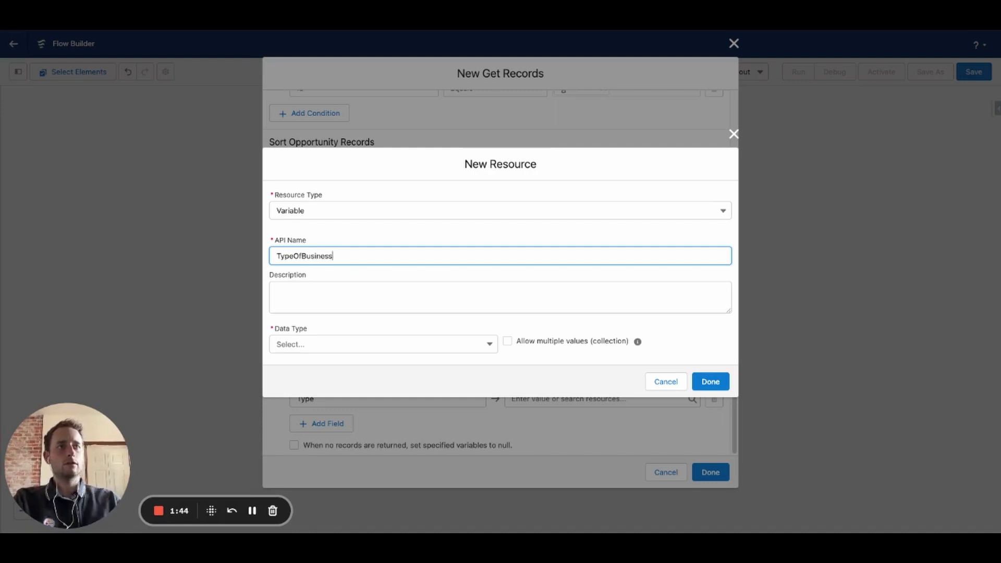
{"action": "left_click", "coordinate": [311, 351]}
{"action": "left_click", "coordinate": [308, 146]}
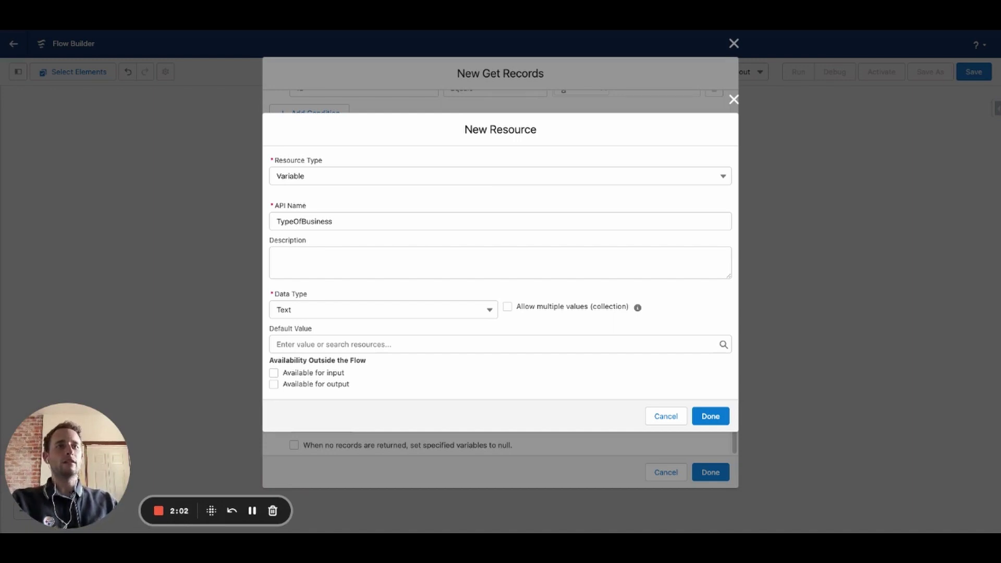
{"action": "left_click", "coordinate": [710, 416]}
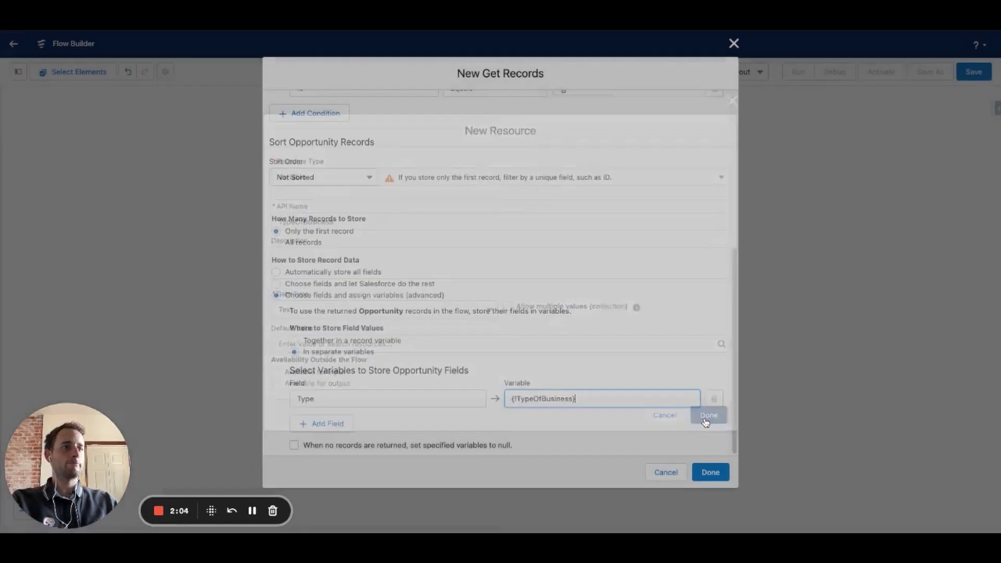
{"action": "left_click", "coordinate": [327, 424]}
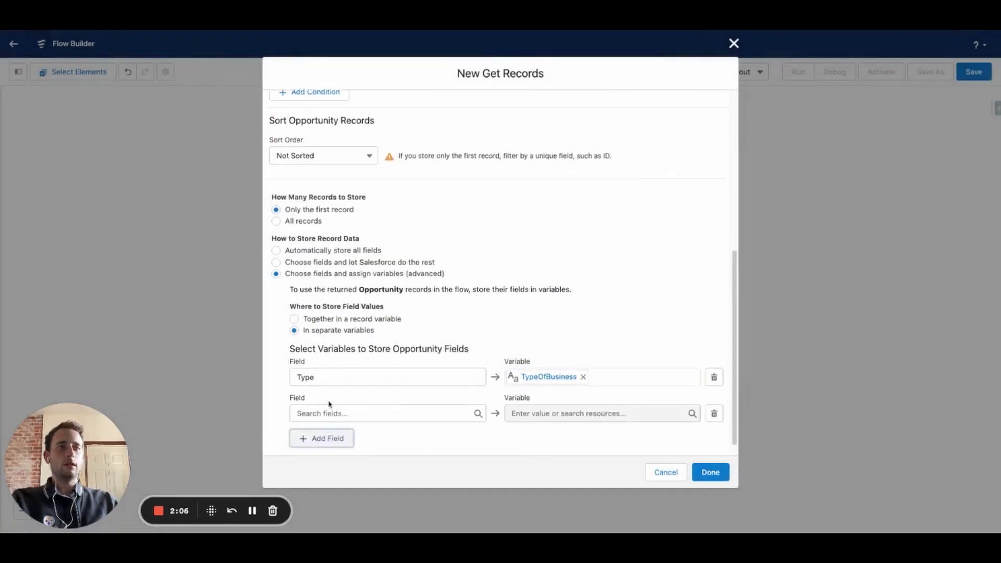
- Pick Onboard_Email_Sent__c in the second row and start a new resource for it
{"action": "left_click", "coordinate": [321, 400]}
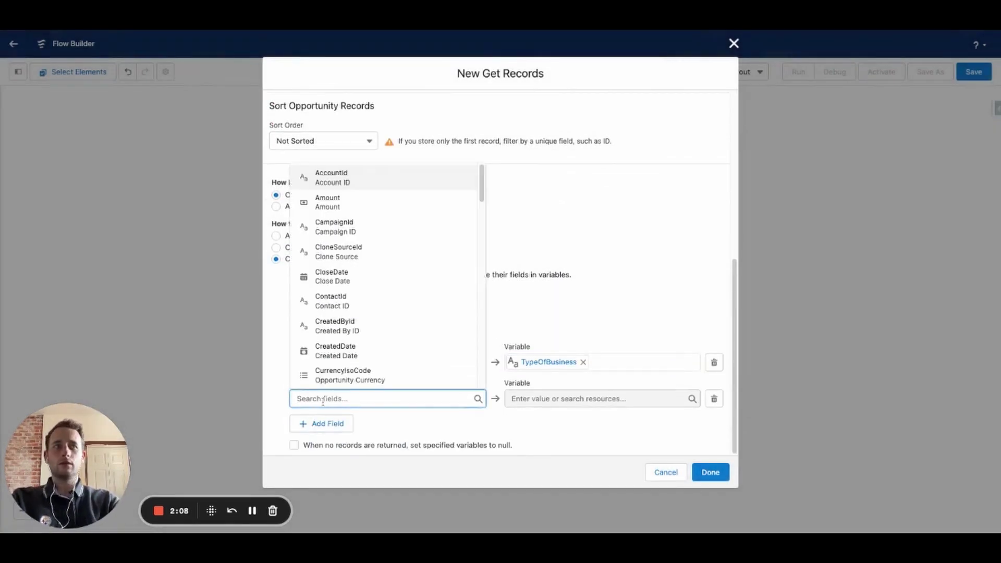
{"action": "type", "text": "onbo"}
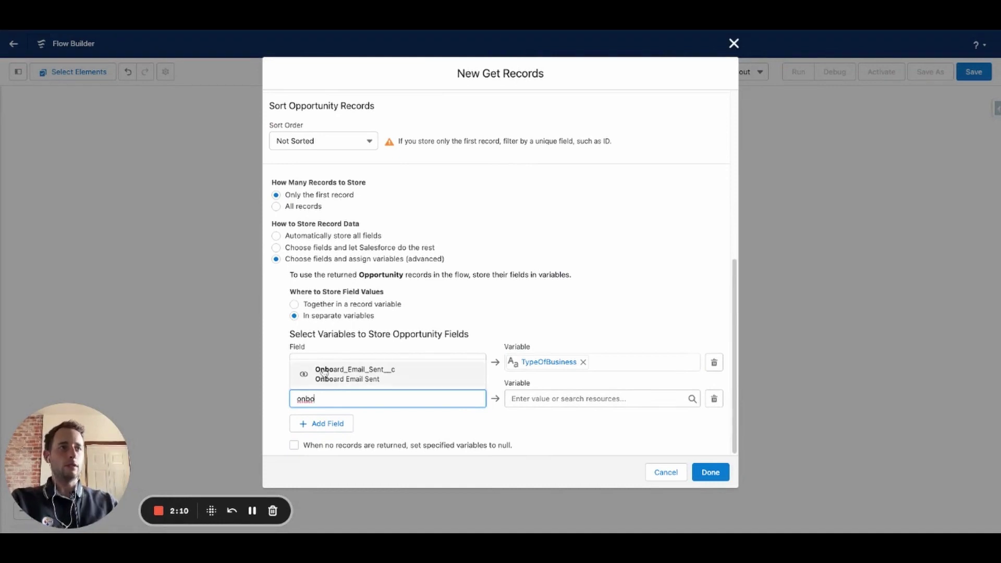
{"action": "left_click", "coordinate": [328, 374]}
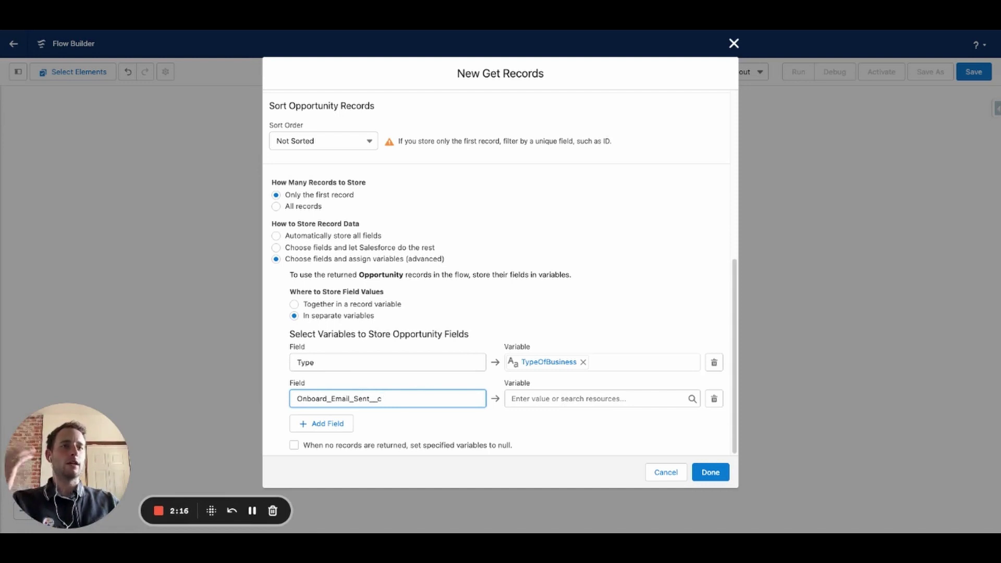
{"action": "left_click", "coordinate": [548, 399]}
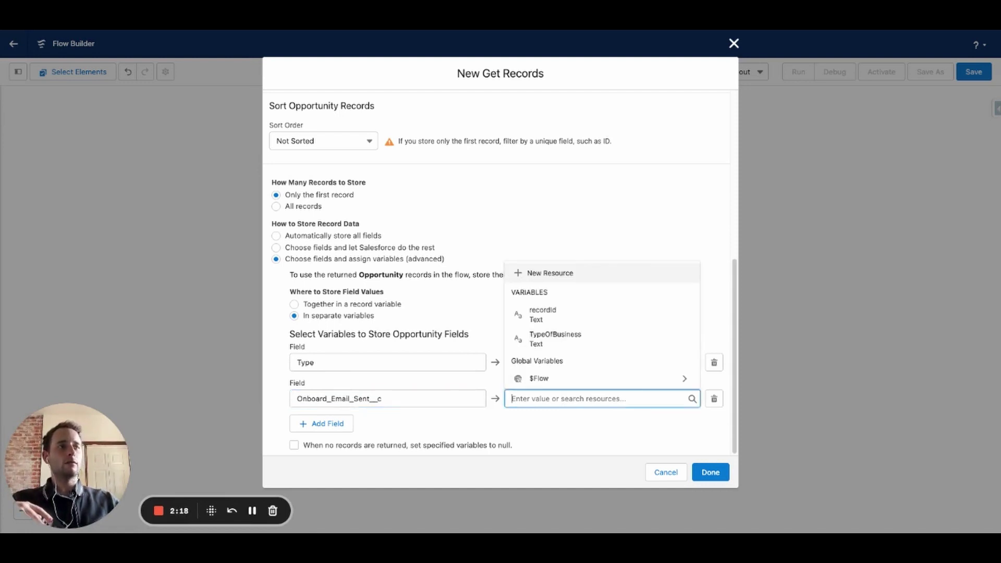
{"action": "left_click", "coordinate": [537, 272]}
- Create Text variable onboardEmailStatus for it and finish the Get Records element
{"action": "left_click", "coordinate": [431, 235]}
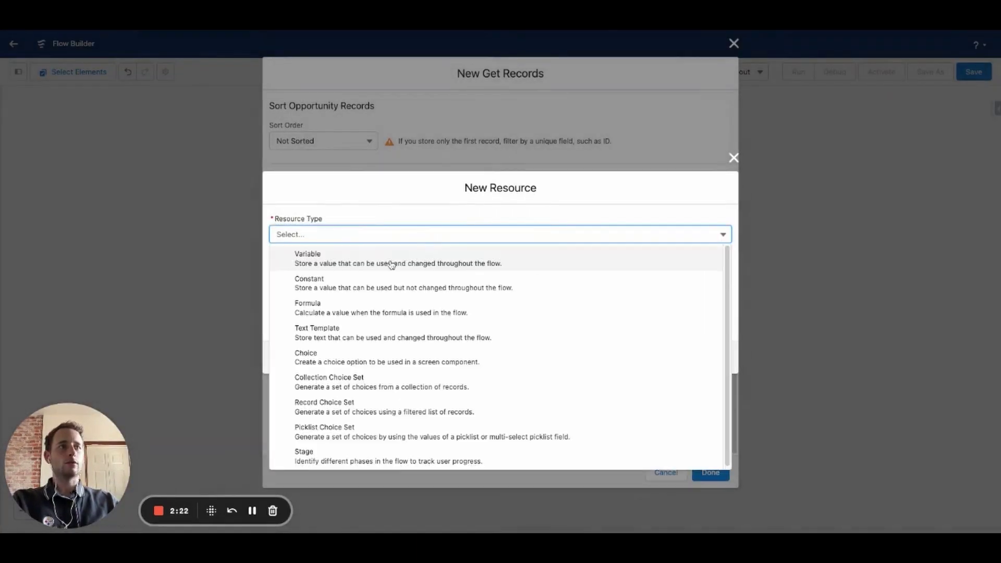
{"action": "left_click", "coordinate": [391, 263]}
{"action": "left_click", "coordinate": [370, 254]}
{"action": "type", "text": "on"}
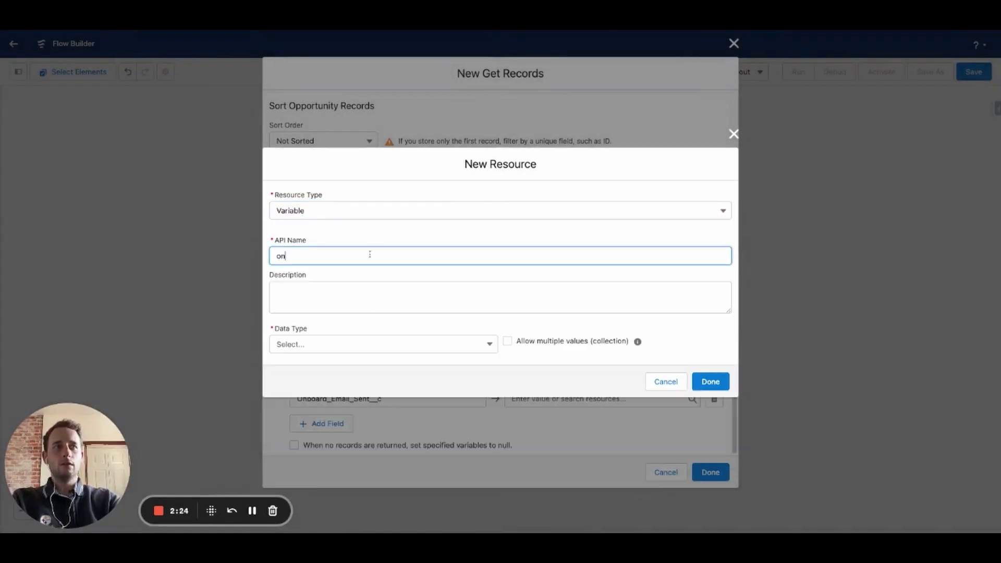
{"action": "type", "text": "boardEmailStatus"}
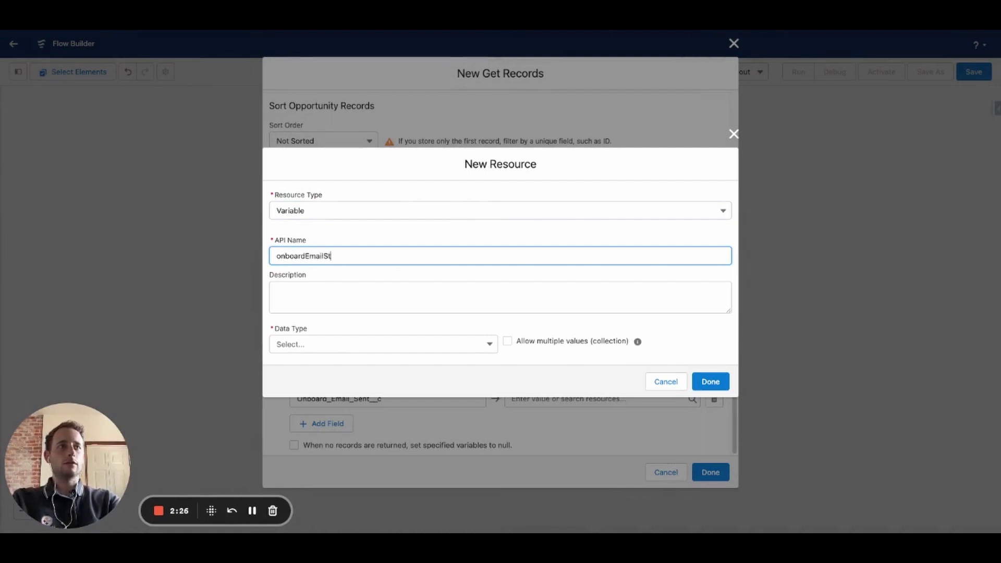
{"action": "left_click", "coordinate": [294, 349]}
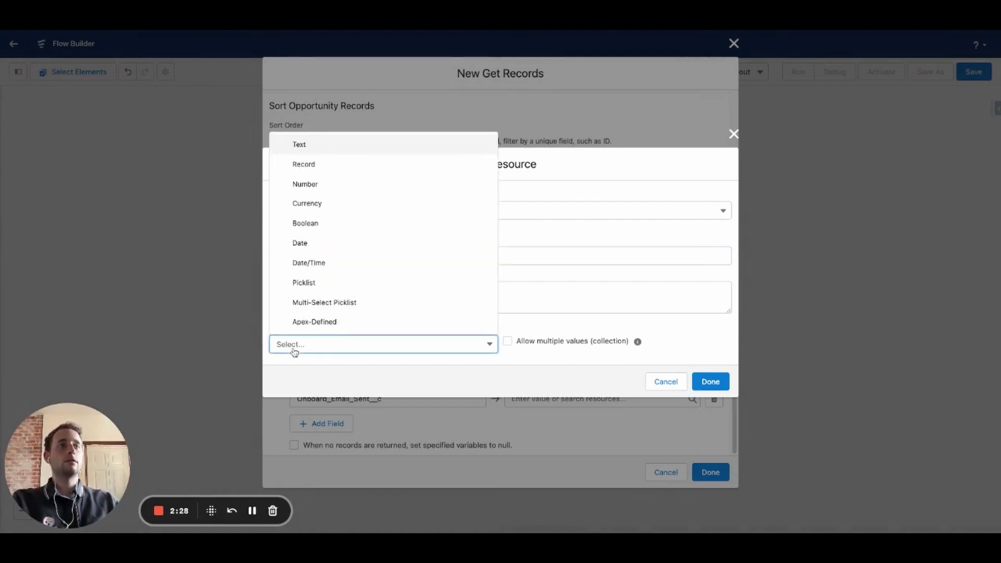
{"action": "left_click", "coordinate": [327, 142]}
{"action": "left_click", "coordinate": [710, 416]}
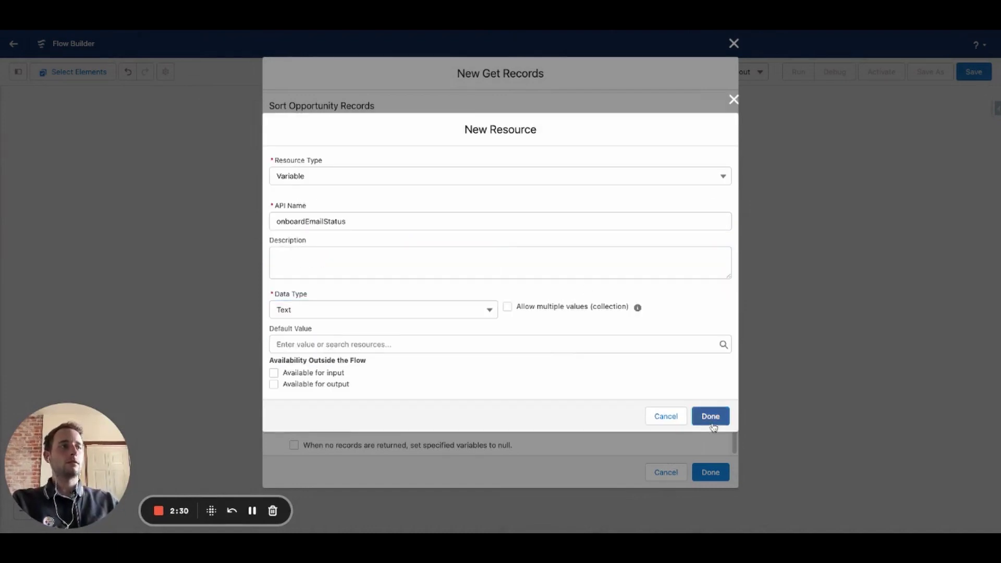
{"action": "left_click", "coordinate": [711, 472]}
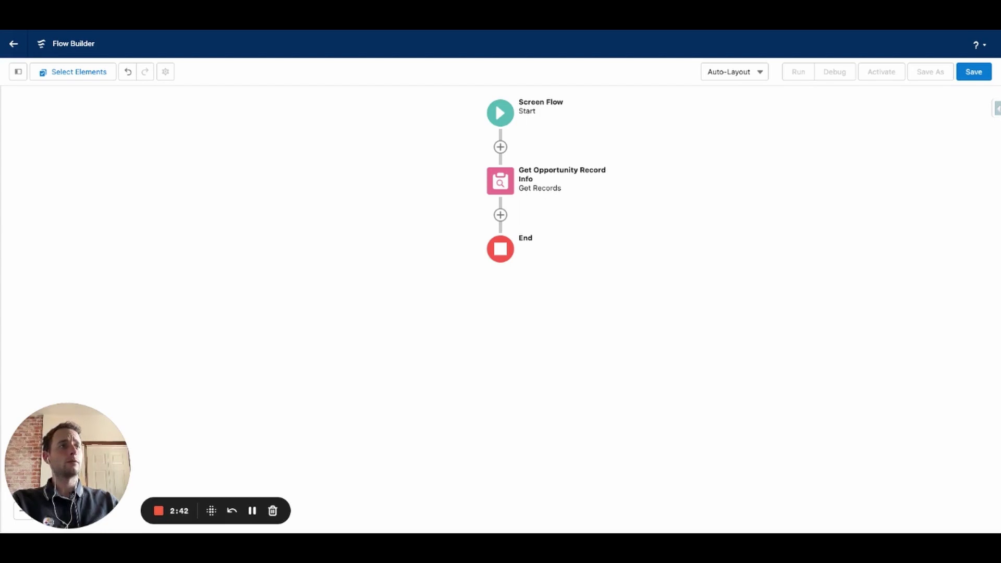
- After Get Opportunity Record Info, add Get Records 'Get Opportunity Contact Role' on Opportunity Contact Role
{"action": "left_click", "coordinate": [500, 215]}
{"action": "scroll", "coordinate": [469, 344], "scroll_direction": "down", "scroll_amount": 3}
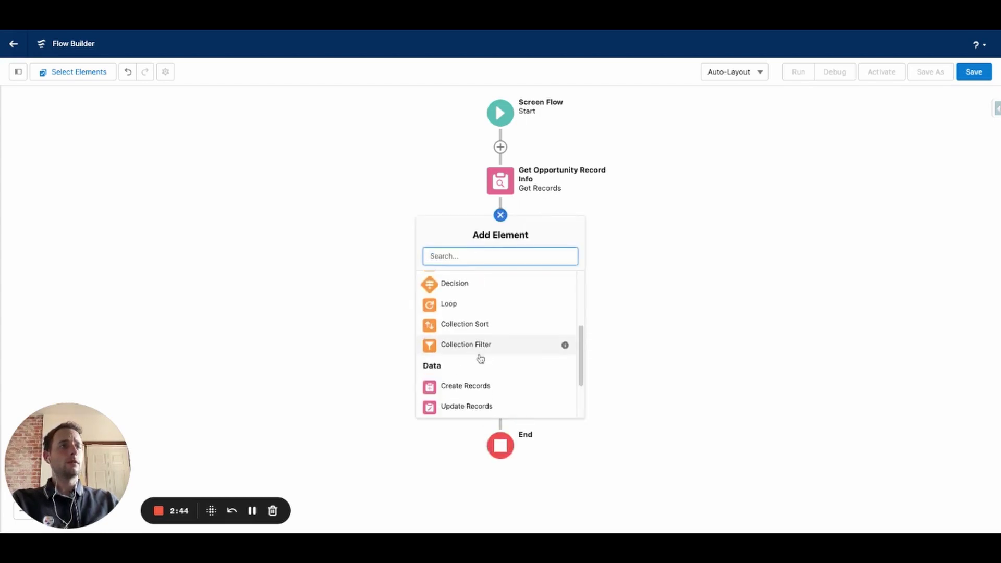
{"action": "scroll", "coordinate": [479, 358], "scroll_direction": "down", "scroll_amount": 2}
{"action": "left_click", "coordinate": [478, 362]}
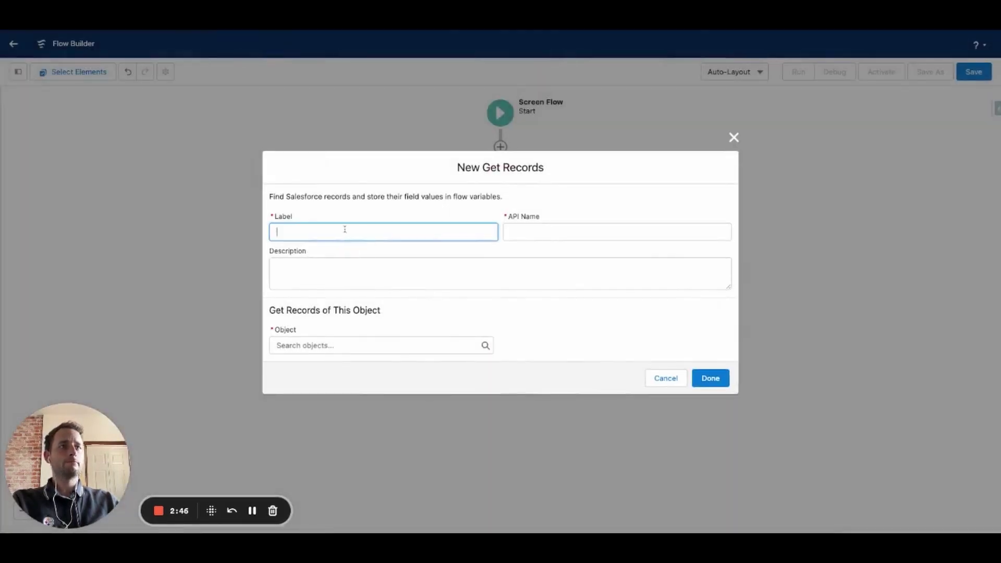
{"action": "type", "text": "Ge"}
{"action": "key", "text": "BackSpace"}
{"action": "key", "text": "BackSpace"}
{"action": "type", "text": "Ge"}
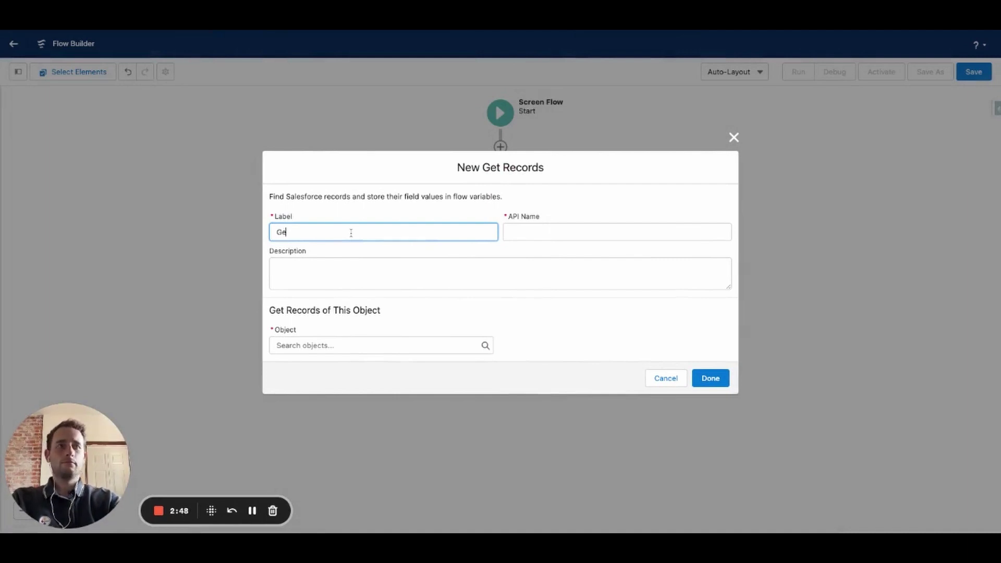
{"action": "type", "text": "t Opportunit"}
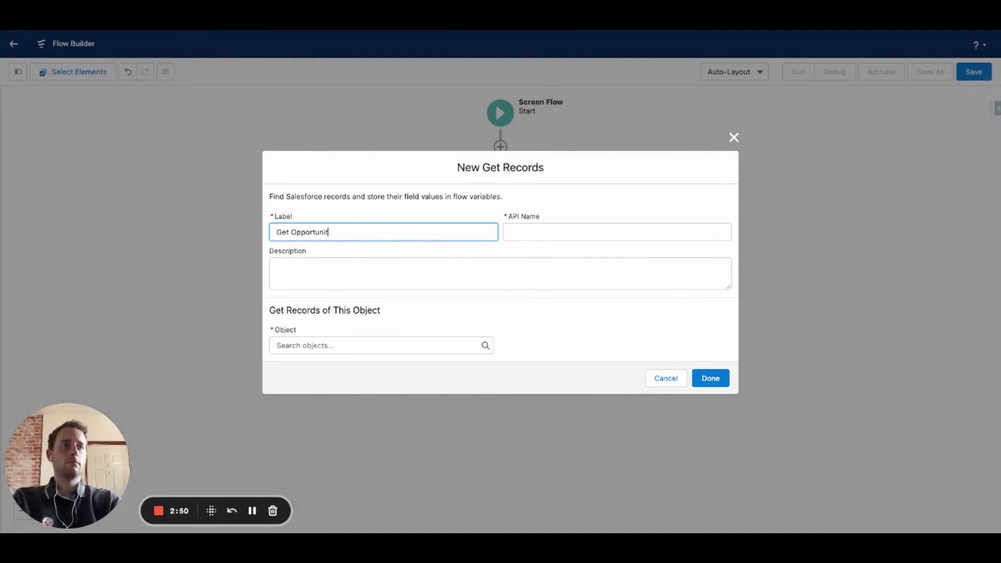
{"action": "type", "text": "y Contact Role"}
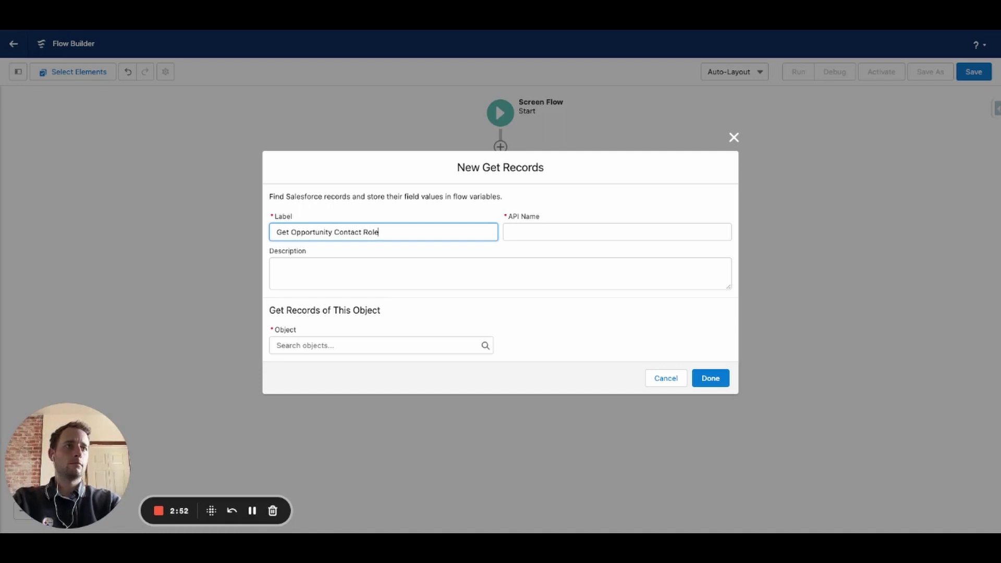
{"action": "key", "text": "Tab"}
{"action": "left_click", "coordinate": [304, 345]}
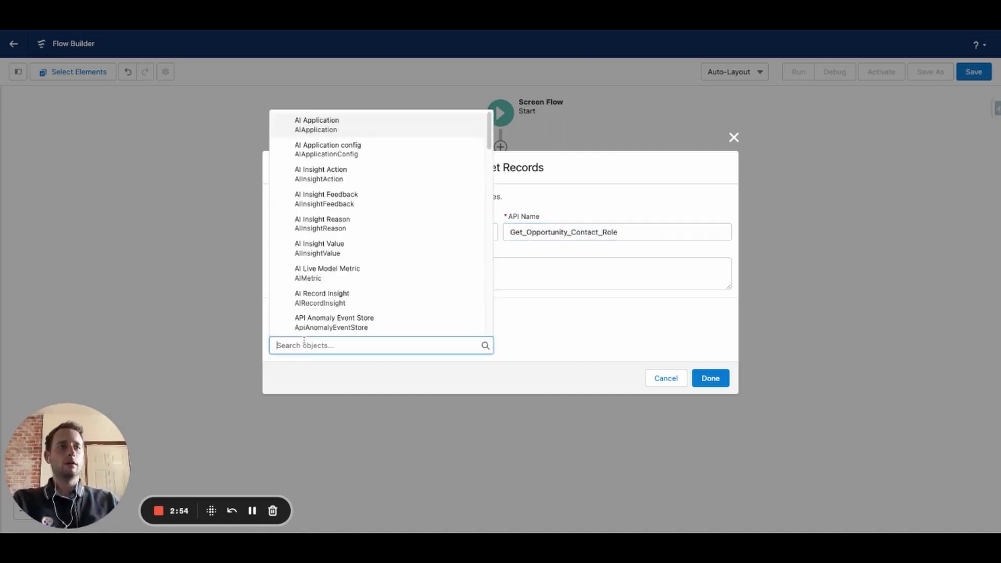
{"action": "type", "text": "opport"}
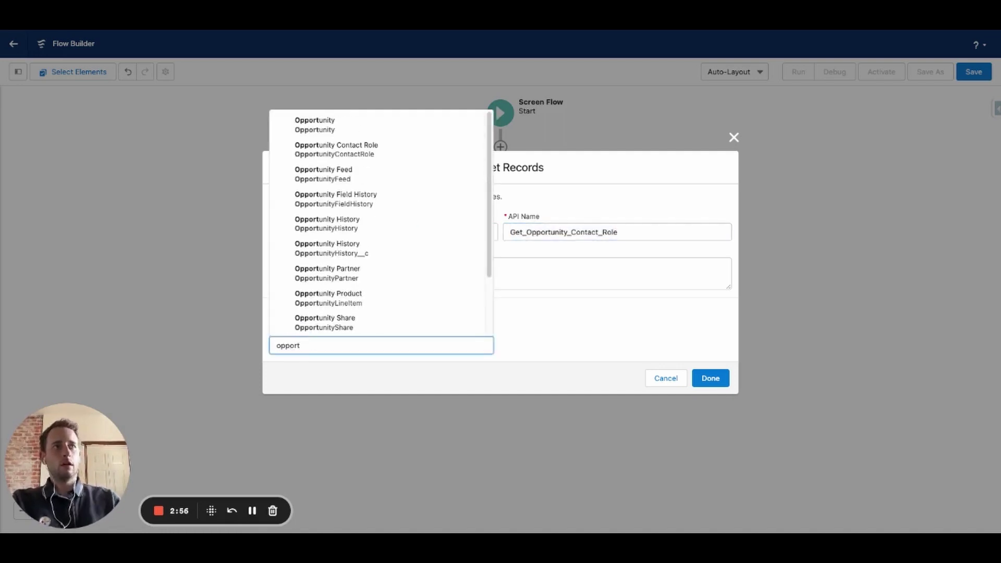
{"action": "left_click", "coordinate": [335, 153]}
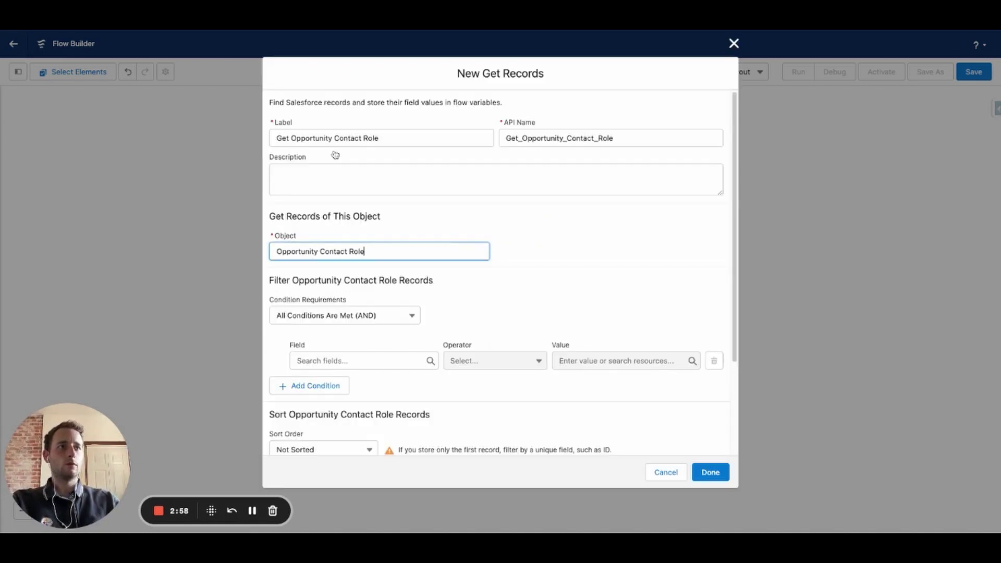
- Filter the contact role lookup on OpportunityId Equals {!recordId}
{"action": "scroll", "coordinate": [507, 297], "scroll_direction": "down", "scroll_amount": 1}
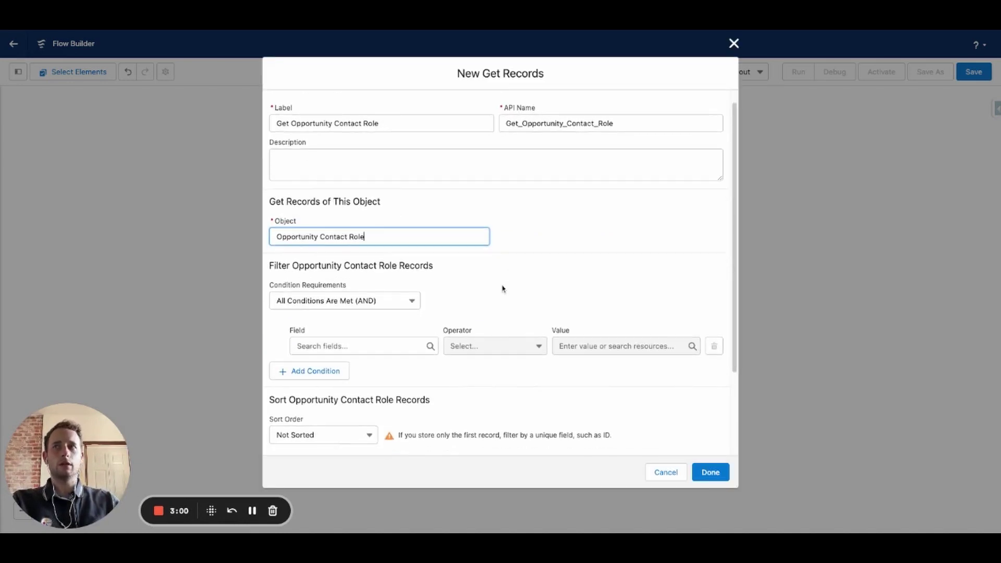
{"action": "left_click", "coordinate": [370, 345]}
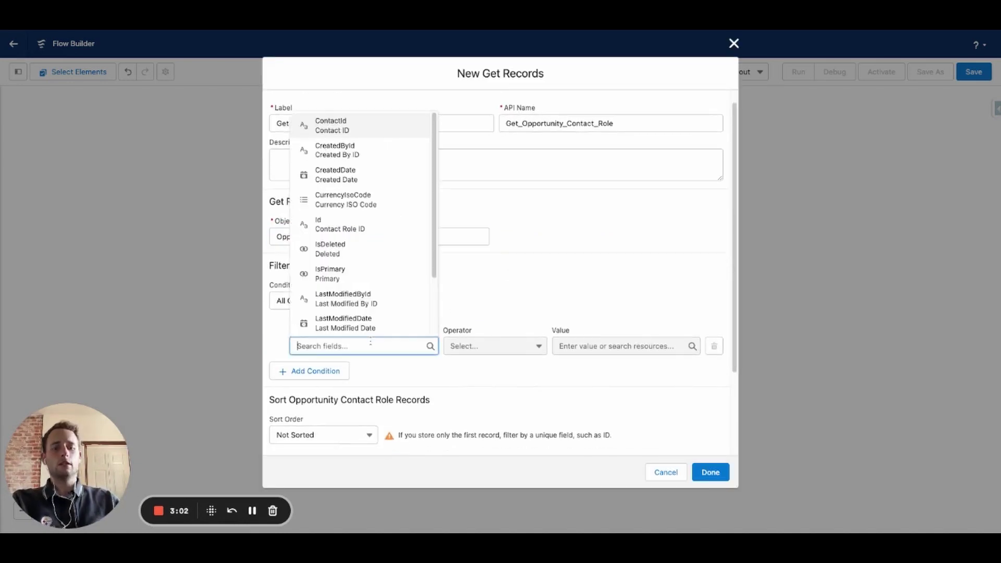
{"action": "type", "text": "id"}
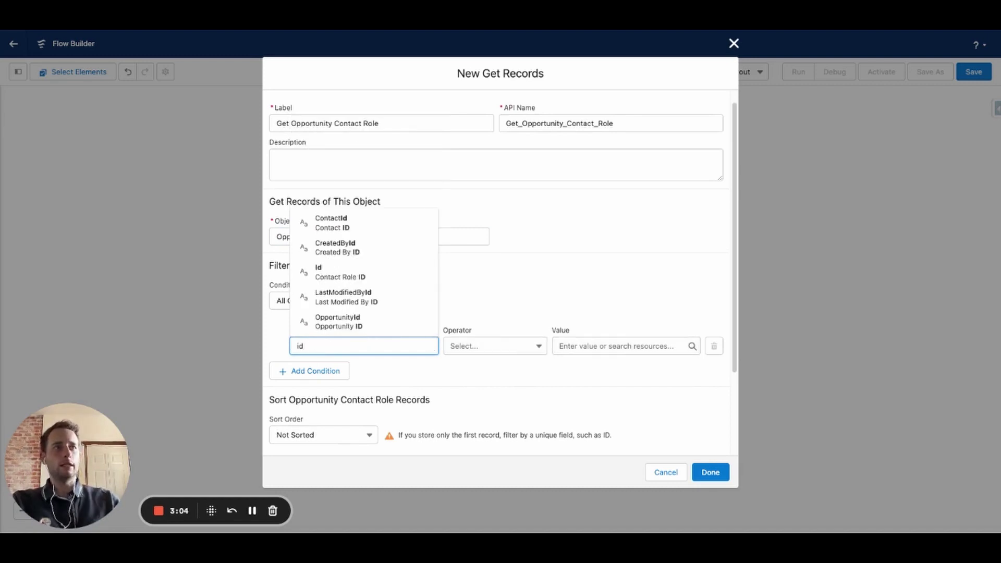
{"action": "left_click", "coordinate": [358, 325]}
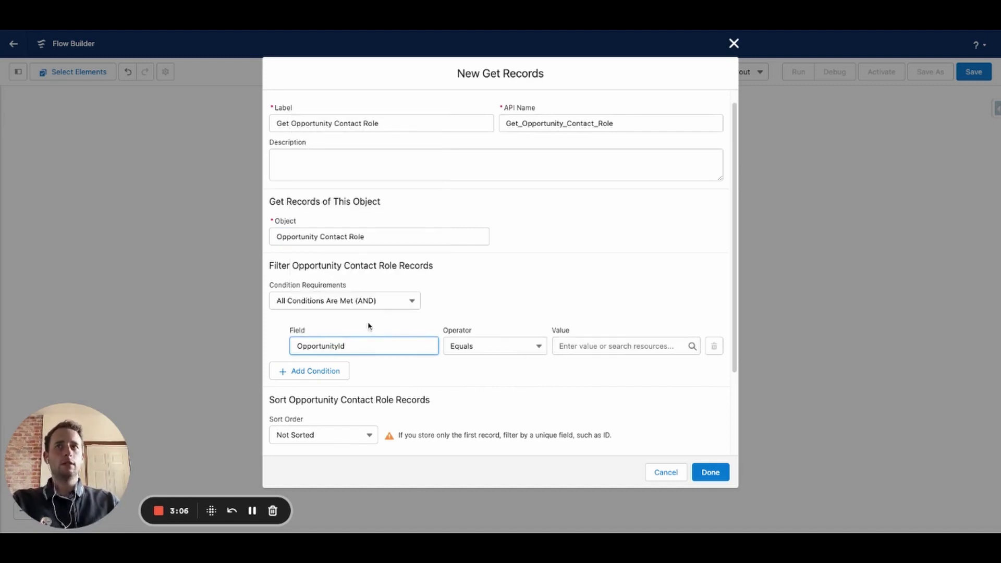
{"action": "left_click", "coordinate": [587, 347]}
{"action": "type", "text": "rec"}
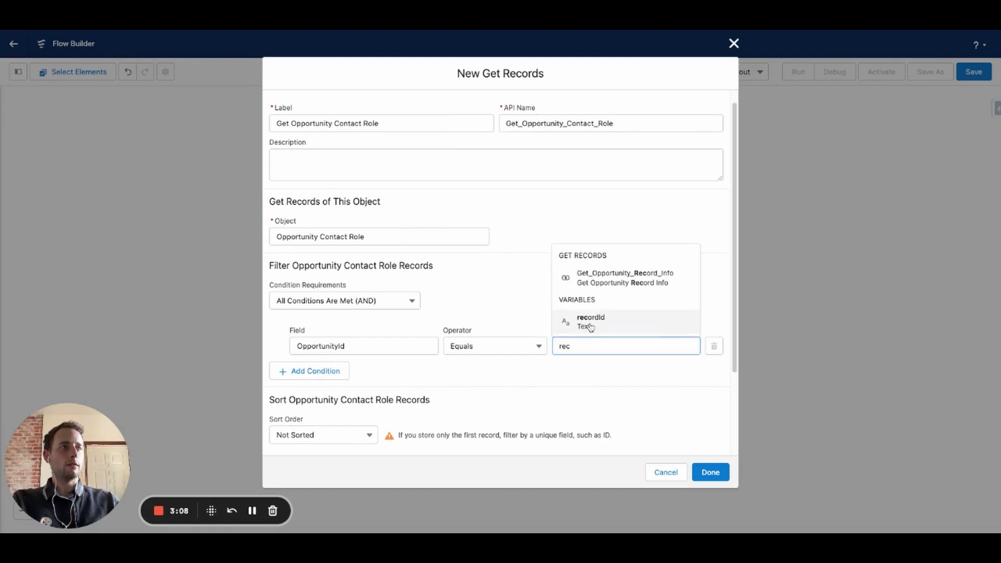
{"action": "left_click", "coordinate": [590, 322]}
- Add a second condition IsPrimary Equals {!$GlobalConstant.True} and finish the element
{"action": "left_click", "coordinate": [316, 372]}
{"action": "left_click", "coordinate": [318, 381]}
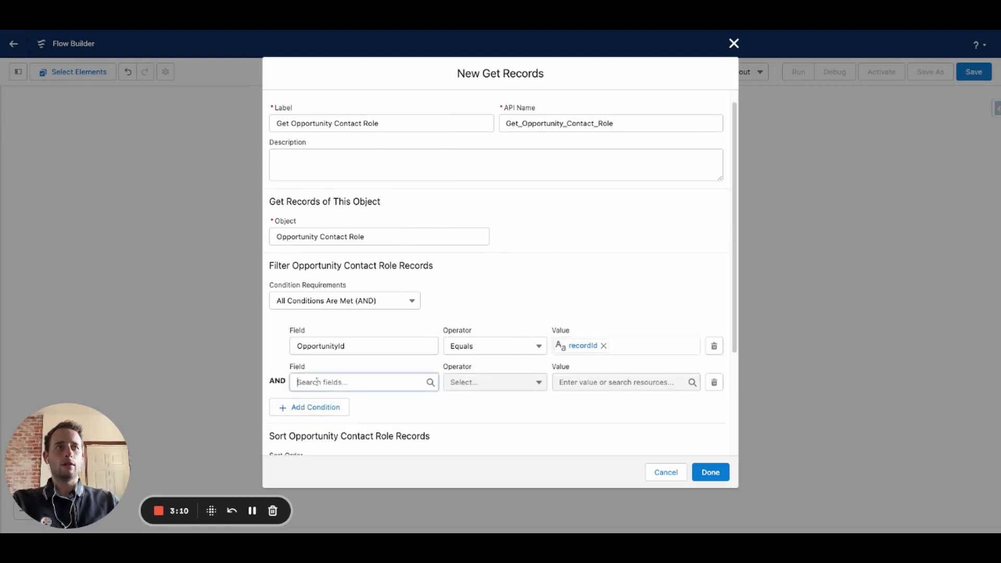
{"action": "type", "text": "is"}
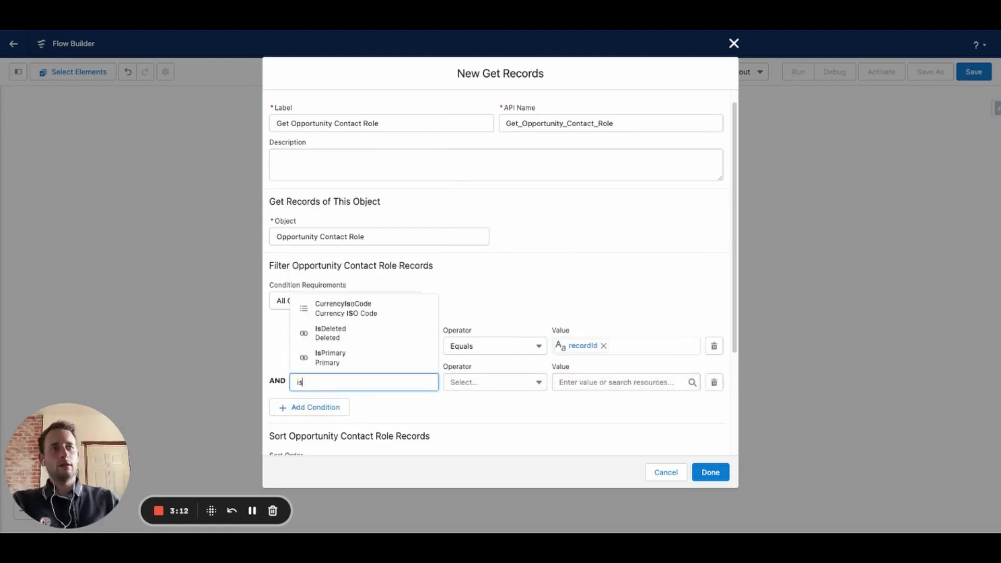
{"action": "left_click", "coordinate": [339, 359]}
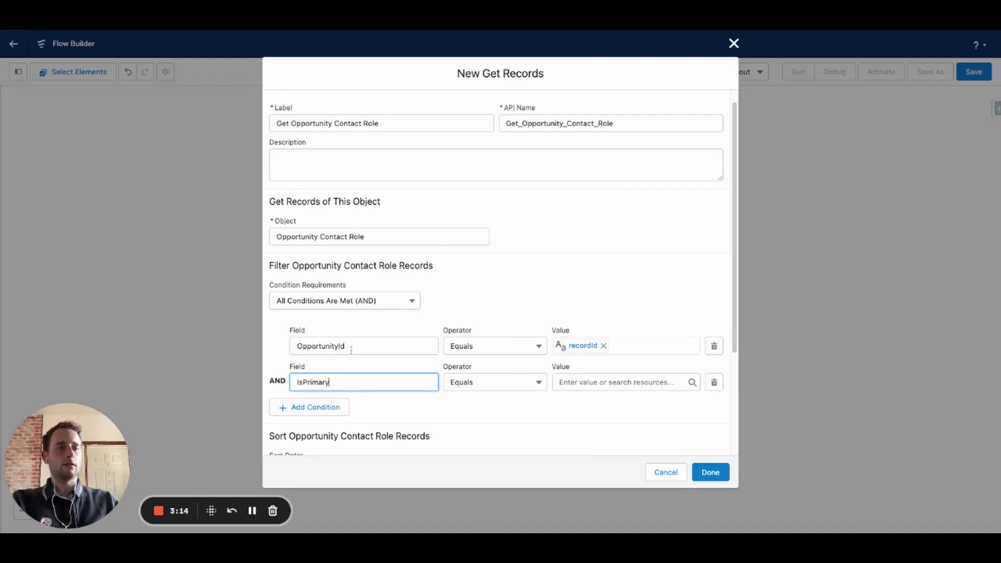
{"action": "left_click", "coordinate": [497, 285]}
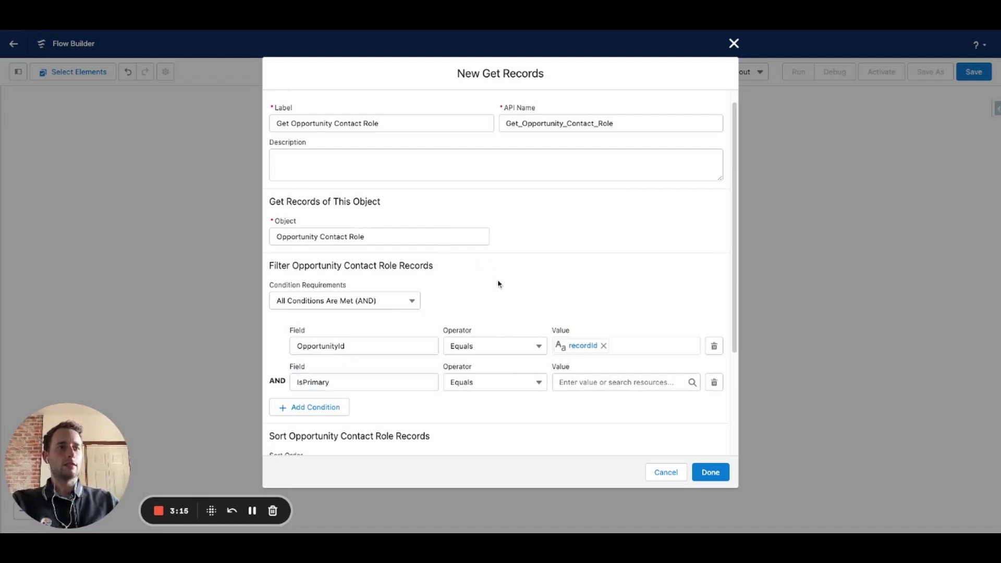
{"action": "left_click", "coordinate": [587, 381]}
{"action": "type", "text": "tr"}
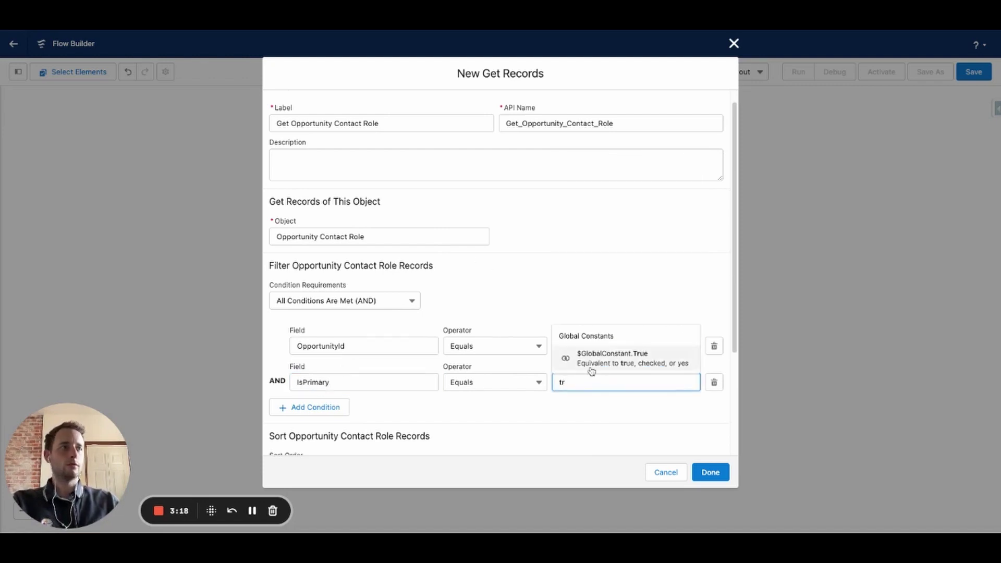
{"action": "left_click", "coordinate": [592, 368]}
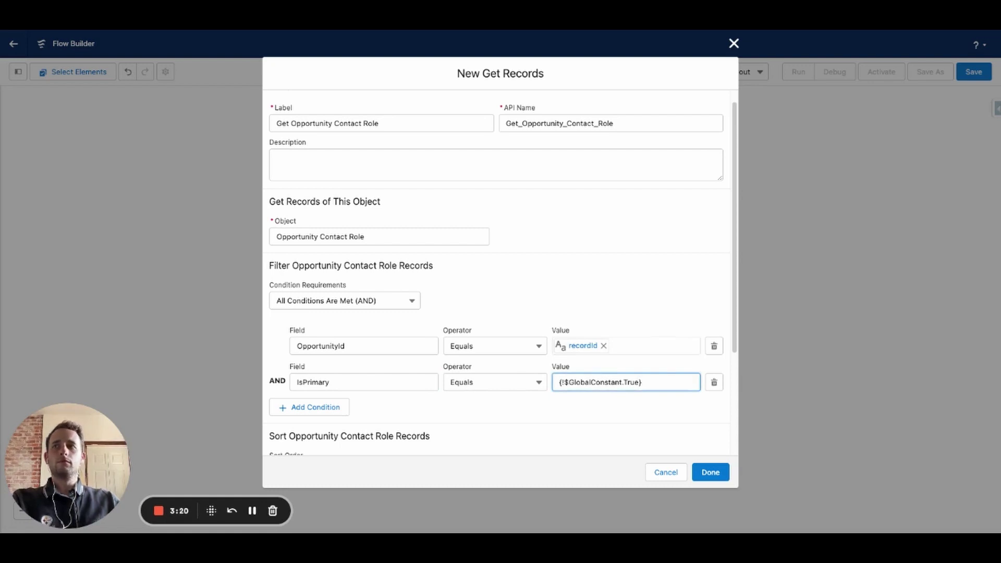
{"action": "left_click", "coordinate": [599, 297]}
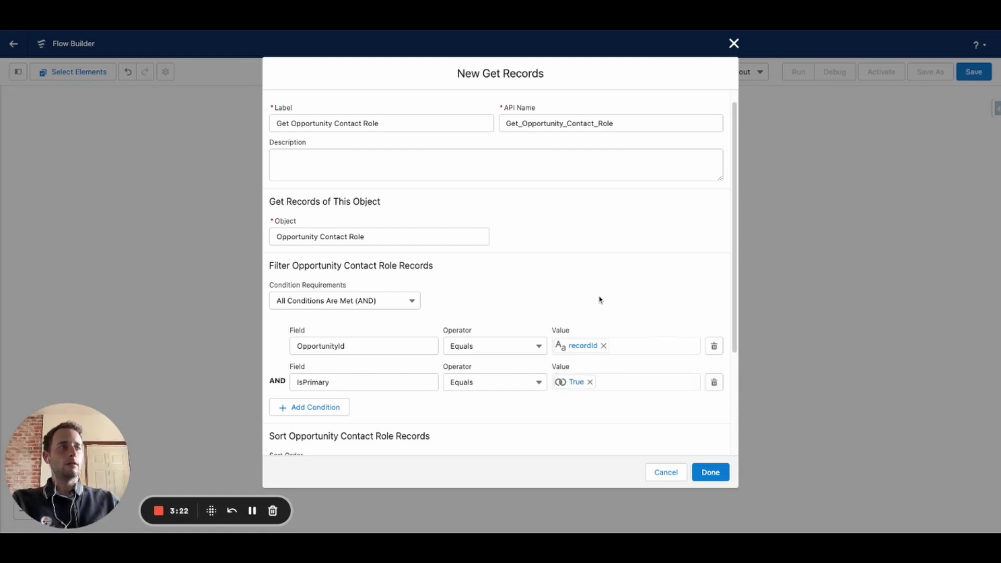
{"action": "scroll", "coordinate": [600, 300], "scroll_direction": "down", "scroll_amount": 3}
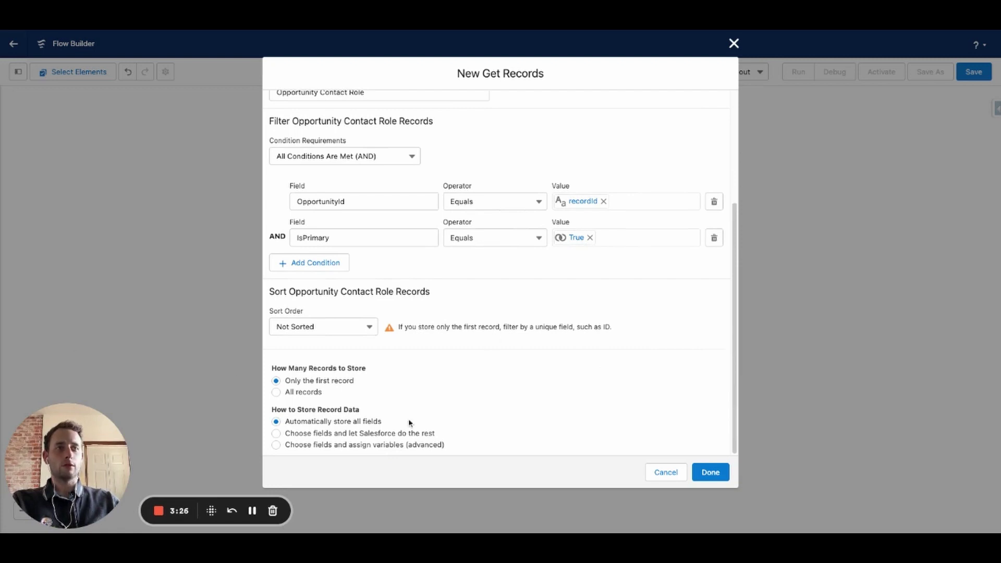
{"action": "left_click", "coordinate": [705, 473]}
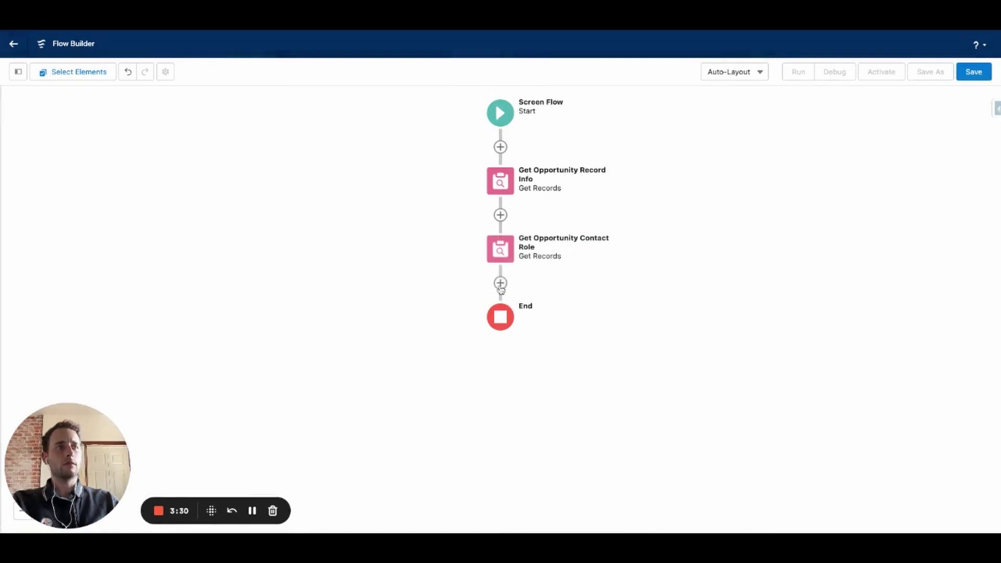
- Add a Get Records element labelled 'Get Contact' that retrieves Contact records
{"action": "left_click", "coordinate": [500, 283]}
{"action": "scroll", "coordinate": [476, 396], "scroll_direction": "down", "scroll_amount": 5}
{"action": "left_click", "coordinate": [472, 431]}
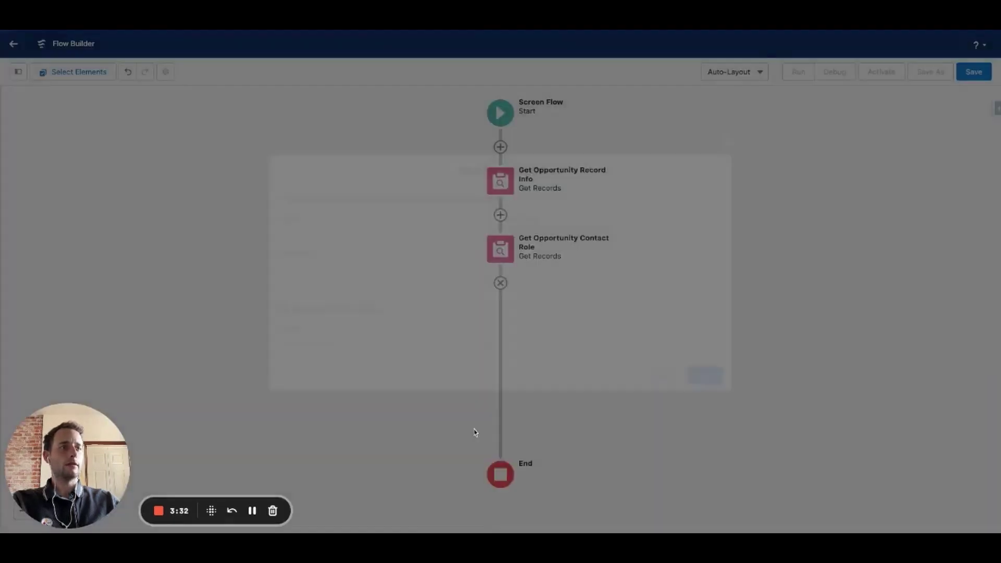
{"action": "type", "text": "Get Contact"}
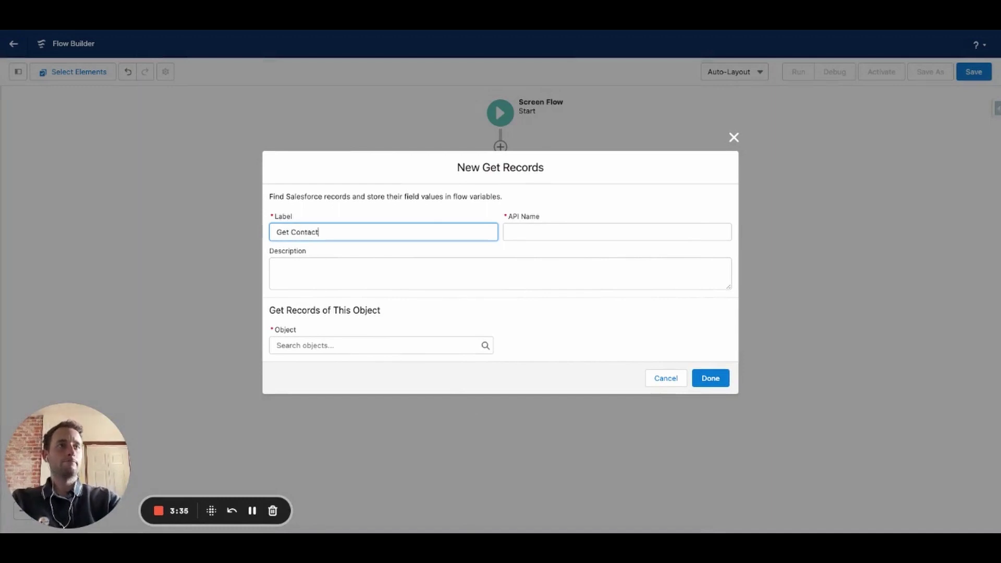
{"action": "key", "text": "Tab"}
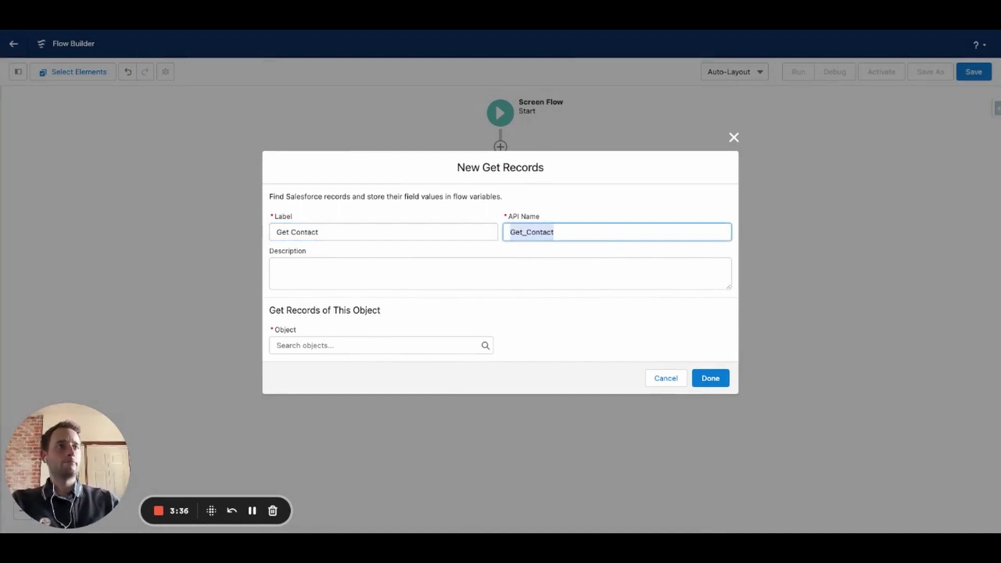
{"action": "left_click", "coordinate": [293, 348]}
{"action": "type", "text": "cont"}
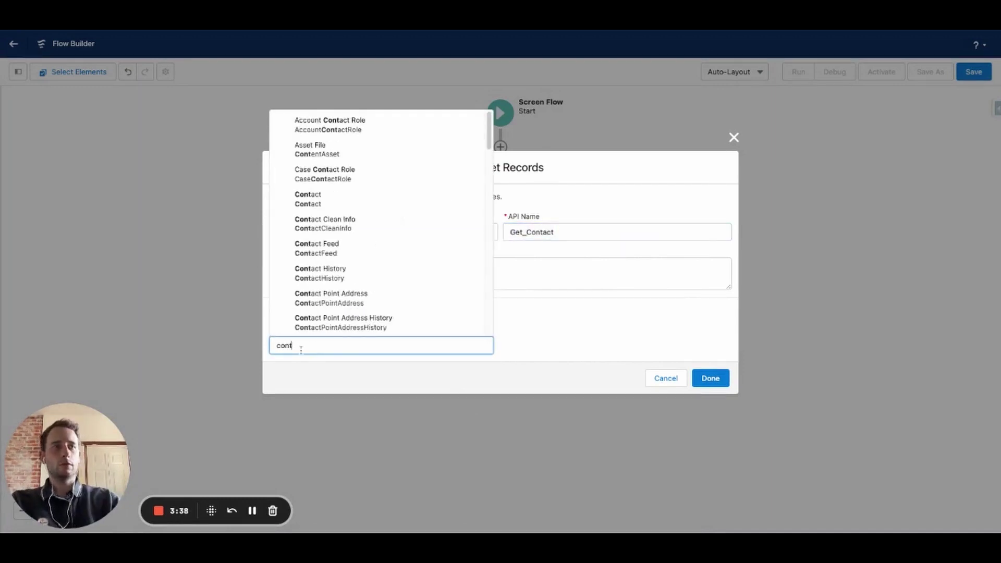
{"action": "left_click", "coordinate": [312, 199]}
- Filter Contacts where Id equals the Opportunity Contact Role's ContactId, keeping only the first record
{"action": "left_click", "coordinate": [609, 312]}
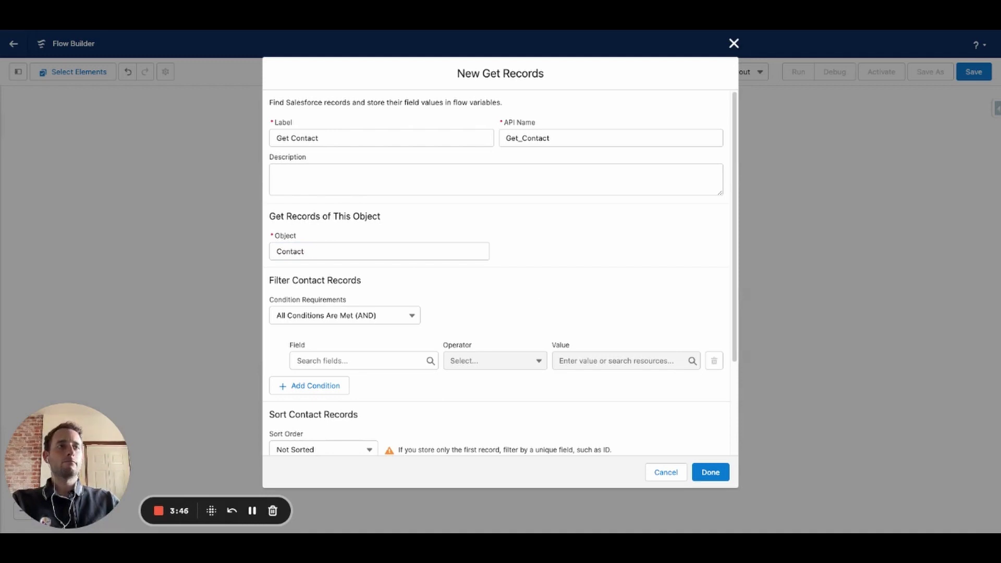
{"action": "left_click", "coordinate": [365, 361]}
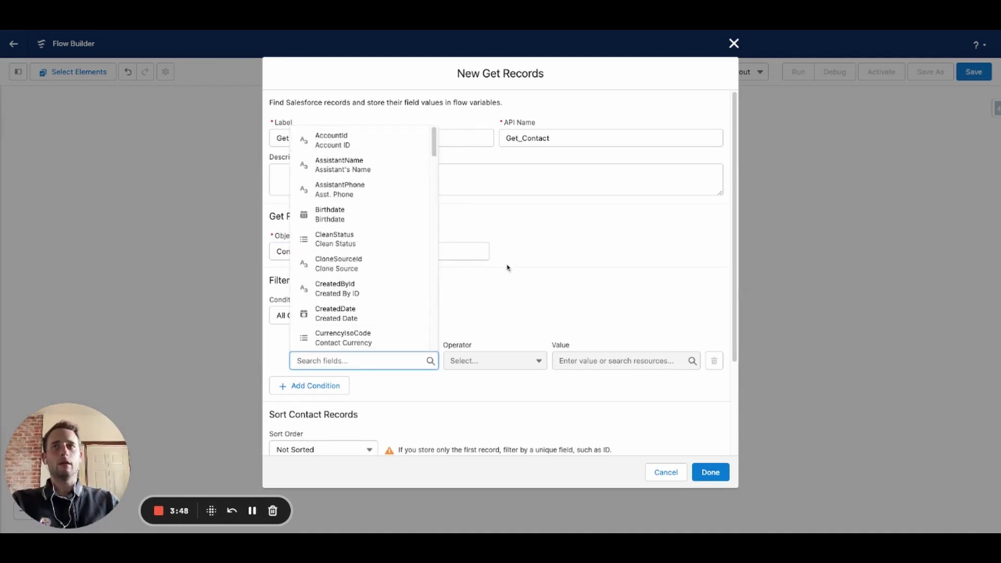
{"action": "type", "text": "Id"}
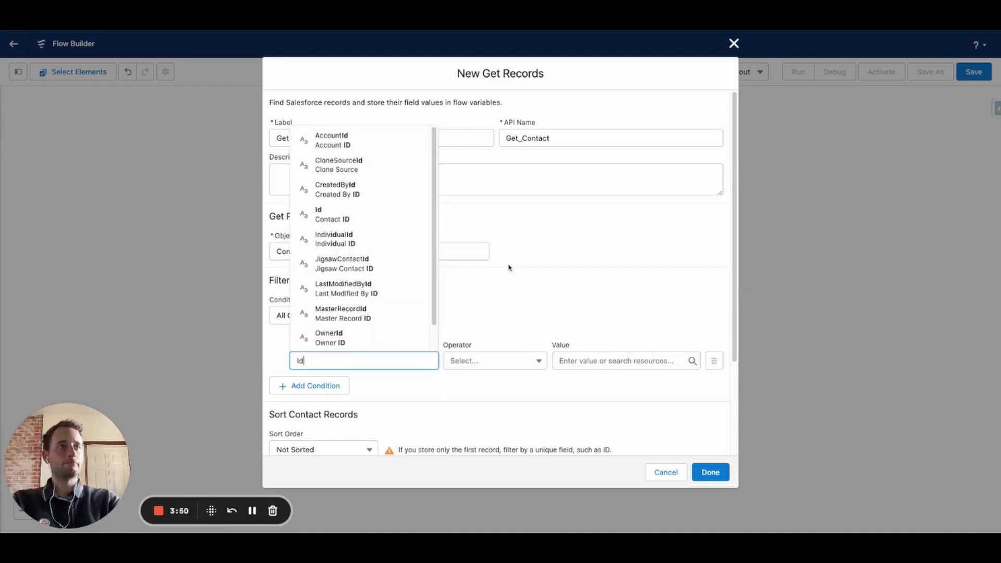
{"action": "left_click", "coordinate": [356, 214]}
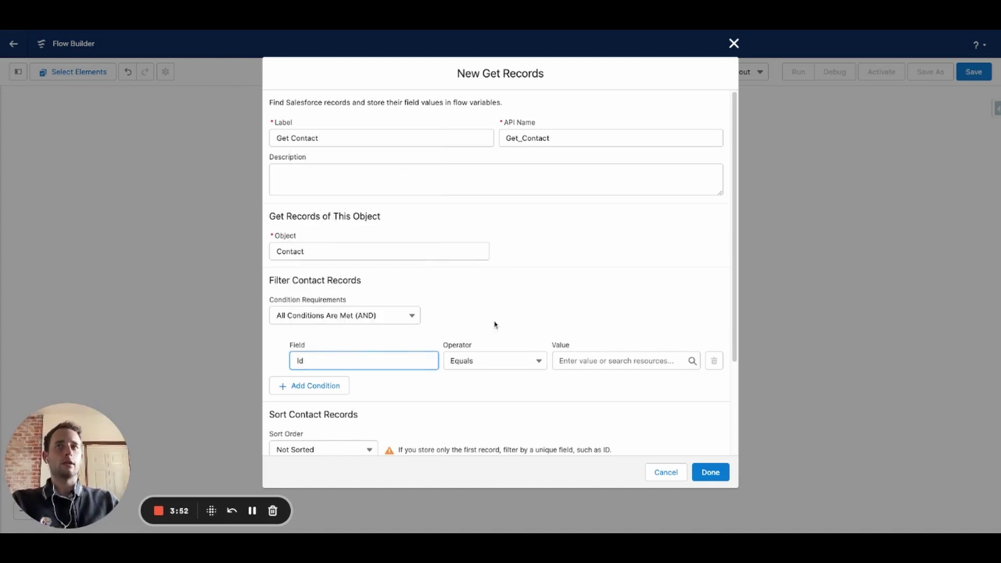
{"action": "left_click", "coordinate": [600, 361]}
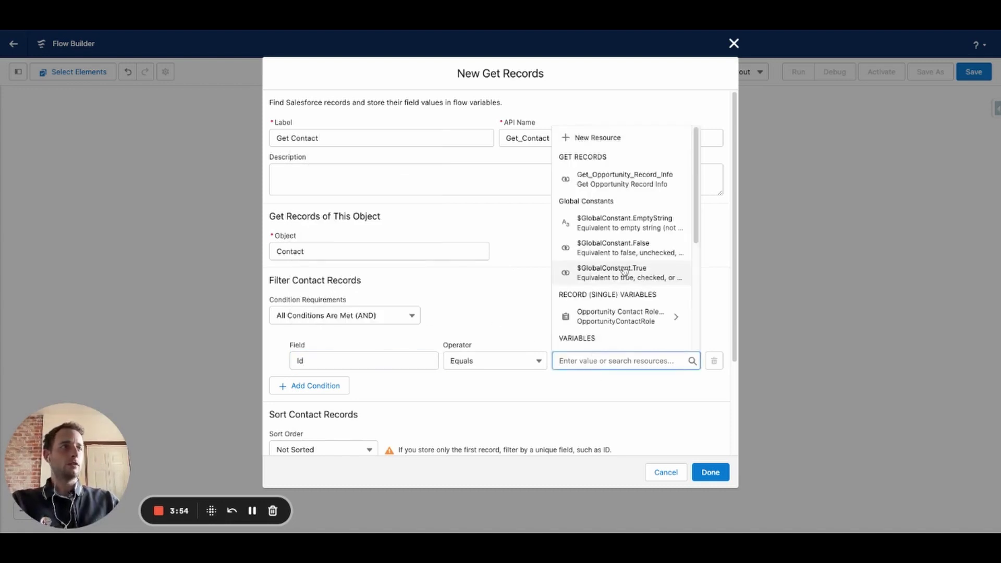
{"action": "left_click", "coordinate": [611, 319]}
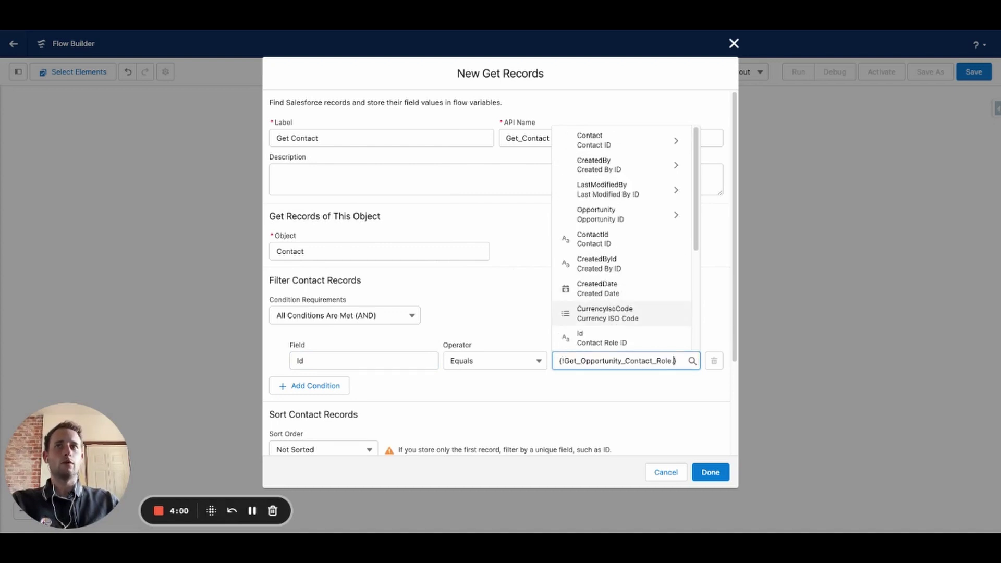
{"action": "left_click", "coordinate": [611, 238]}
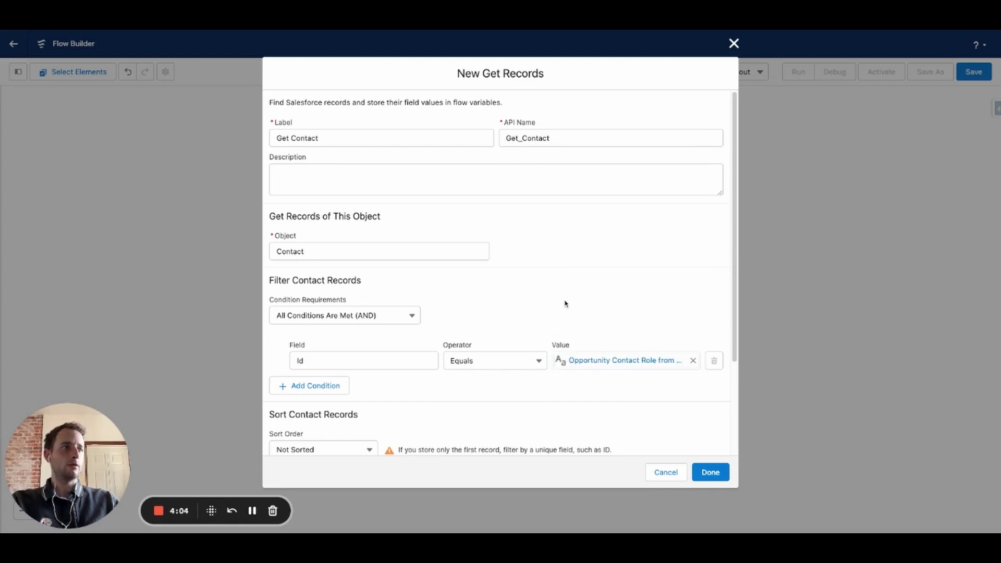
{"action": "scroll", "coordinate": [565, 304], "scroll_direction": "down", "scroll_amount": 3}
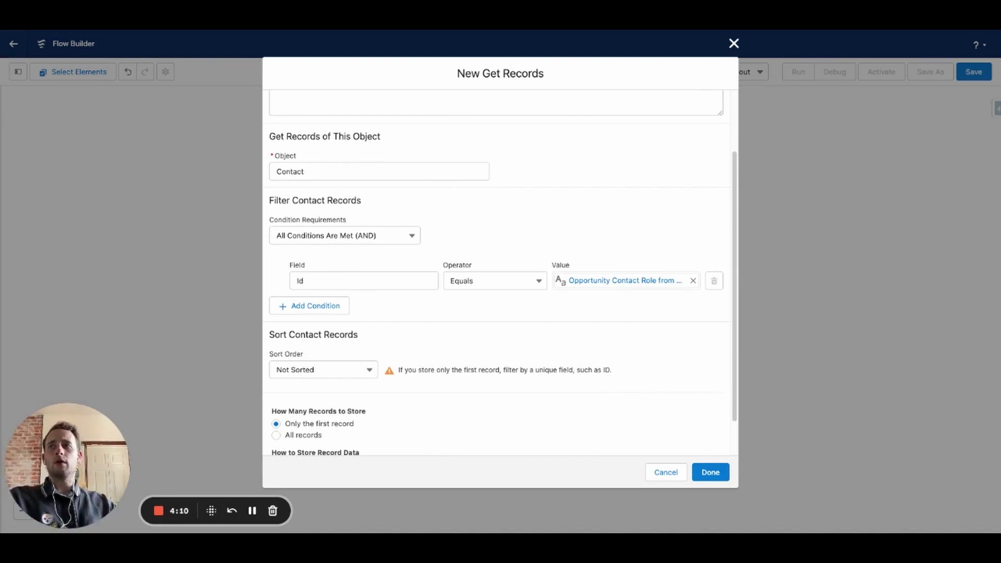
{"action": "scroll", "coordinate": [466, 327], "scroll_direction": "down", "scroll_amount": 2}
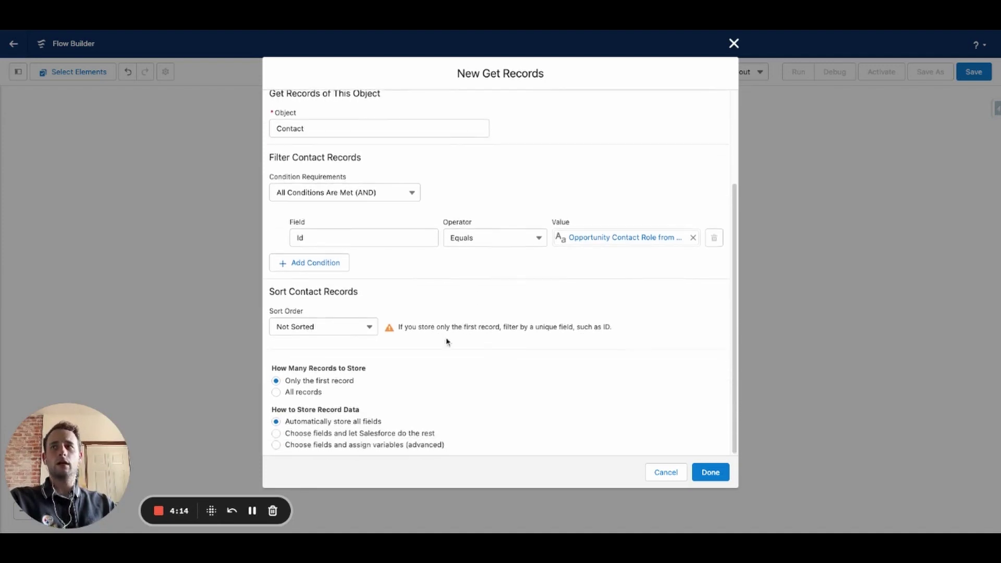
- Choose to store Contact fields in separate variables, selecting the Email field
{"action": "left_click", "coordinate": [277, 446]}
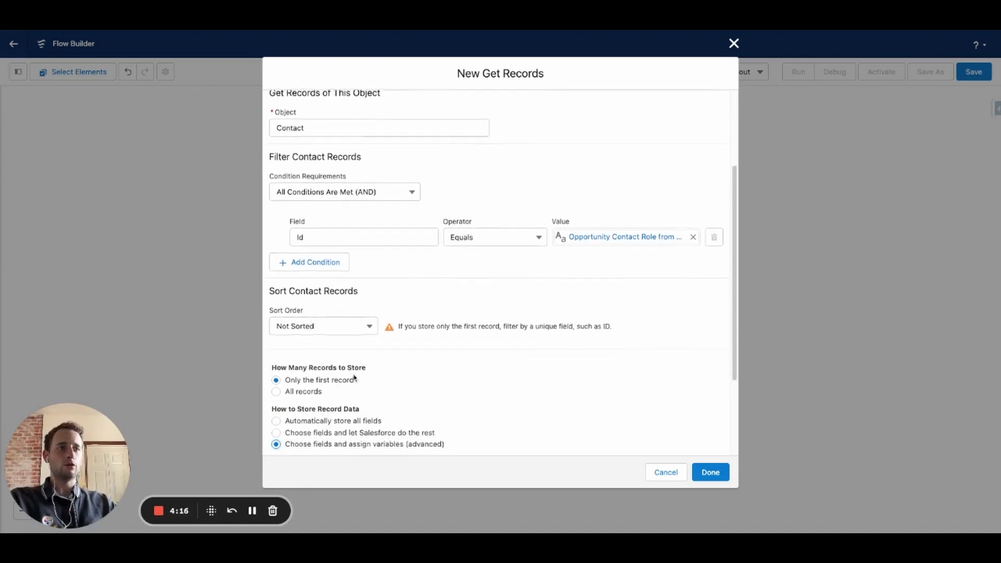
{"action": "scroll", "coordinate": [354, 380], "scroll_direction": "down", "scroll_amount": 5}
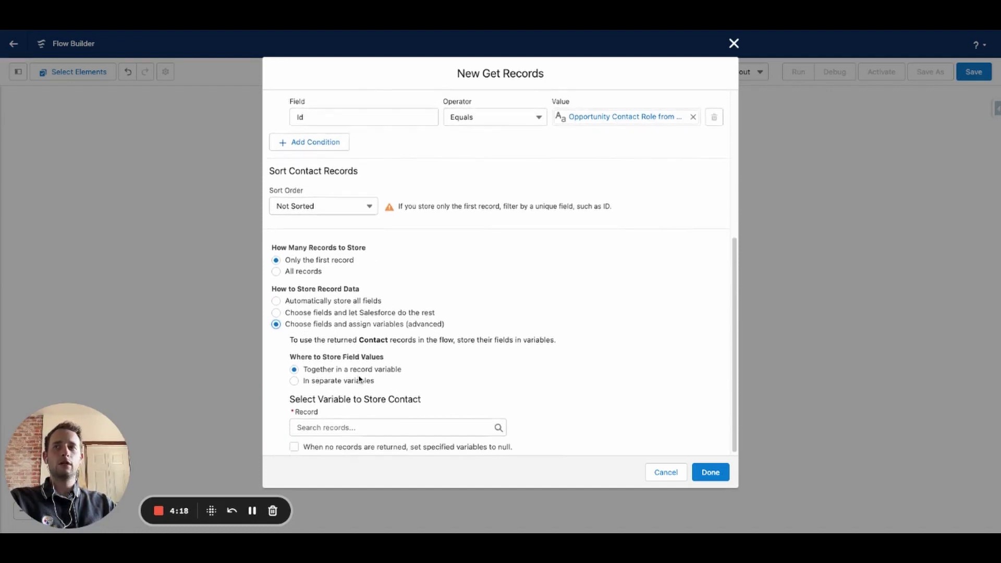
{"action": "left_click", "coordinate": [305, 382]}
{"action": "scroll", "coordinate": [310, 392], "scroll_direction": "down", "scroll_amount": 1}
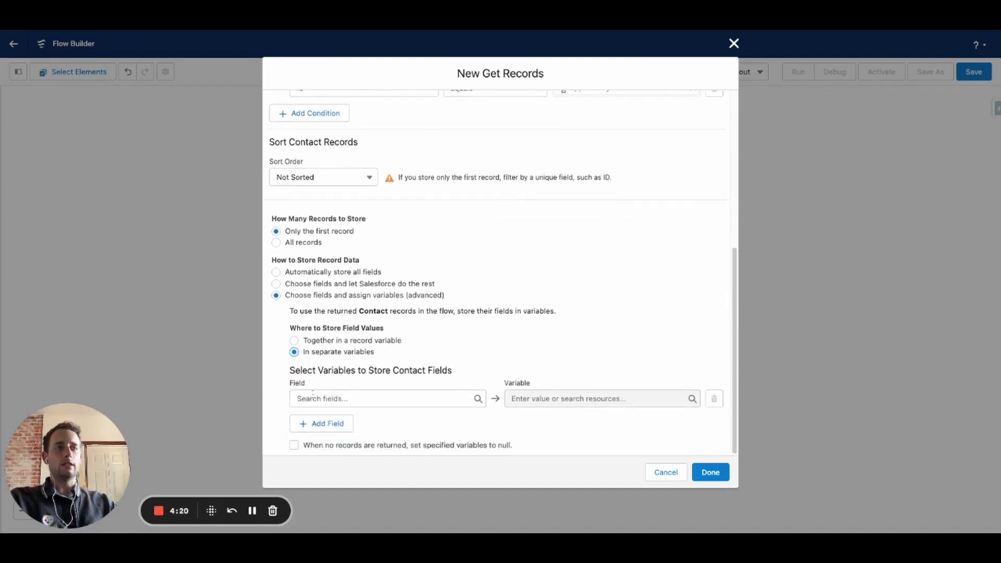
{"action": "left_click", "coordinate": [318, 399]}
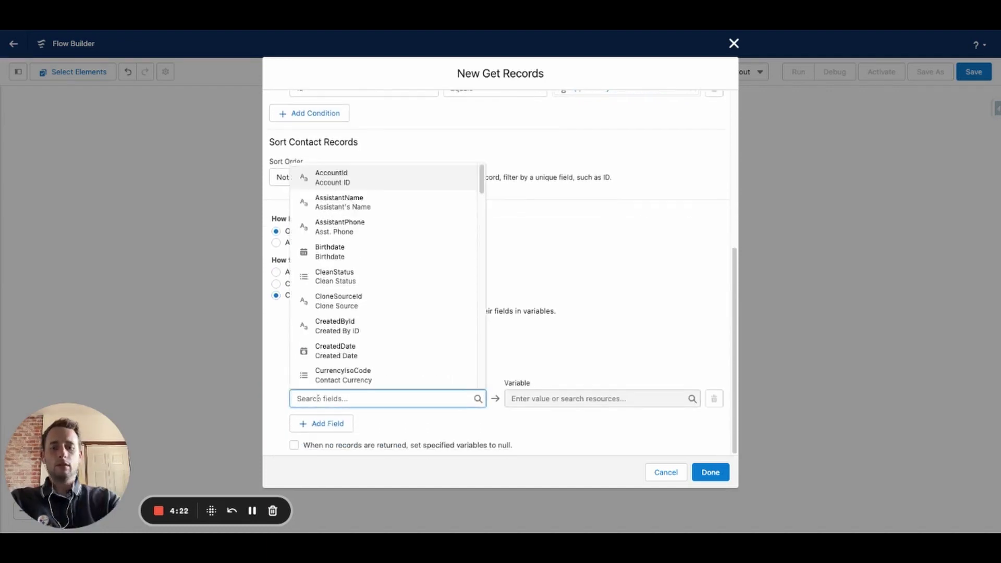
{"action": "type", "text": "email"}
{"action": "left_click", "coordinate": [323, 300]}
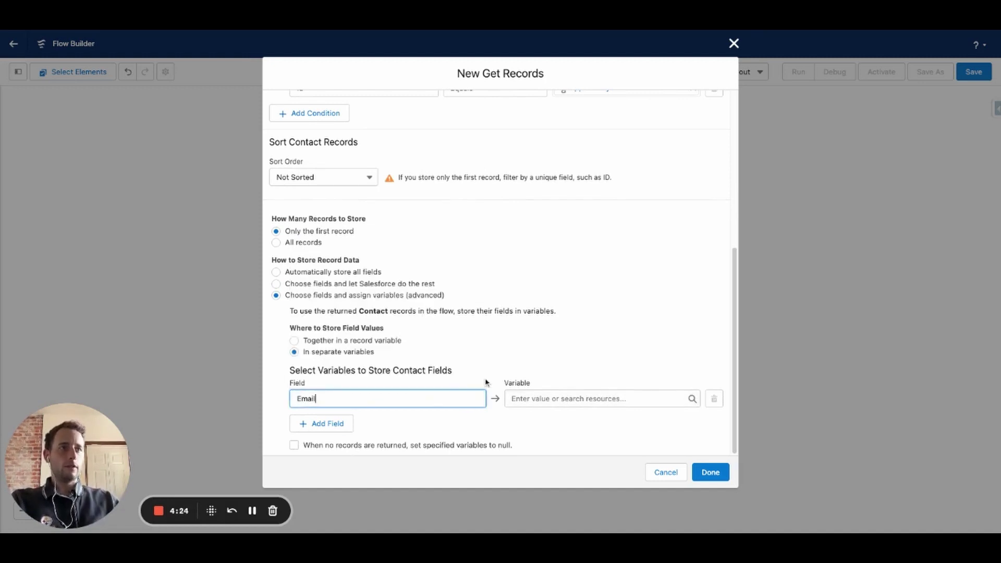
- Map Email to a new Text variable primaryContactEmail and finish the Get Contact step
{"action": "left_click", "coordinate": [534, 400]}
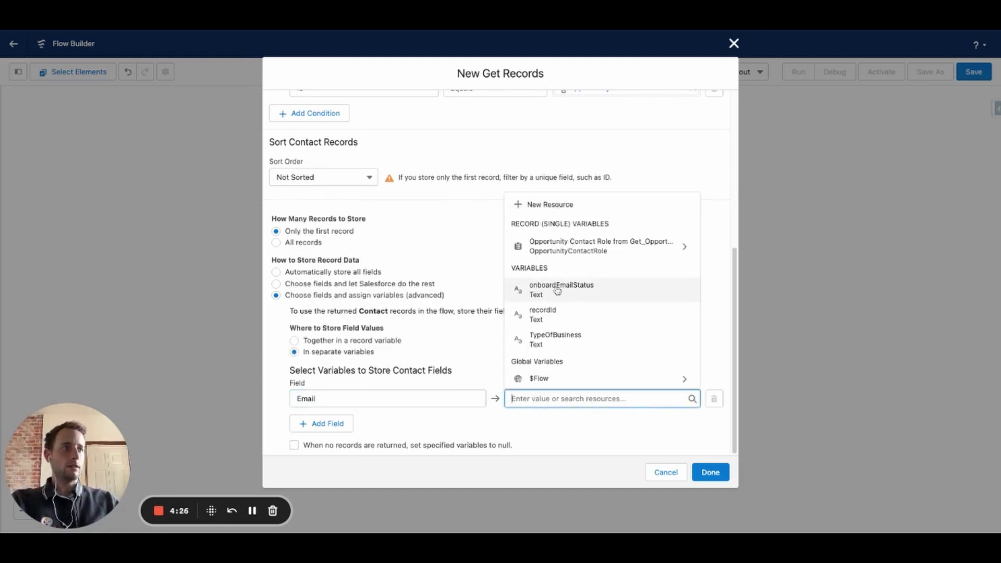
{"action": "left_click", "coordinate": [576, 208]}
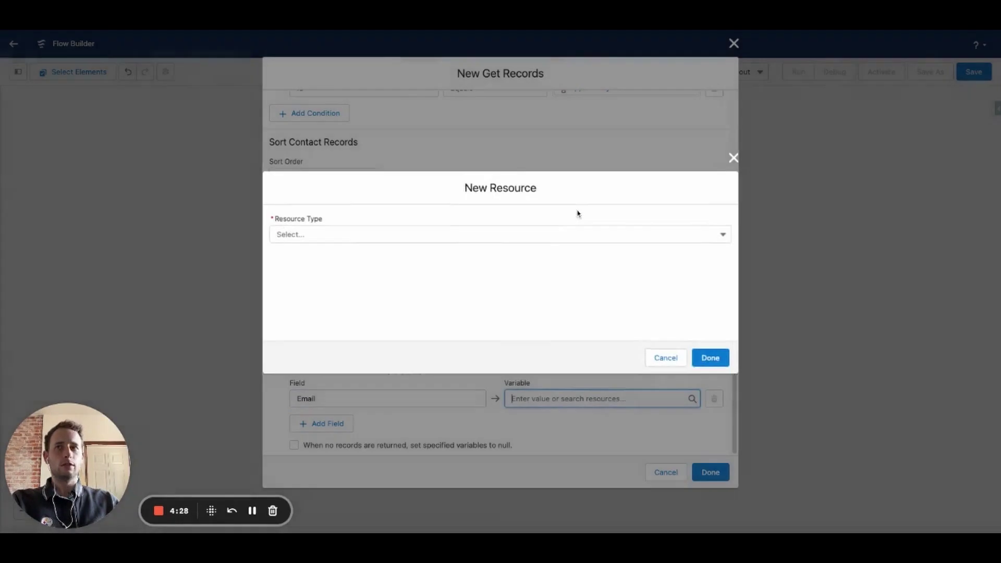
{"action": "left_click", "coordinate": [389, 239]}
{"action": "left_click", "coordinate": [376, 258]}
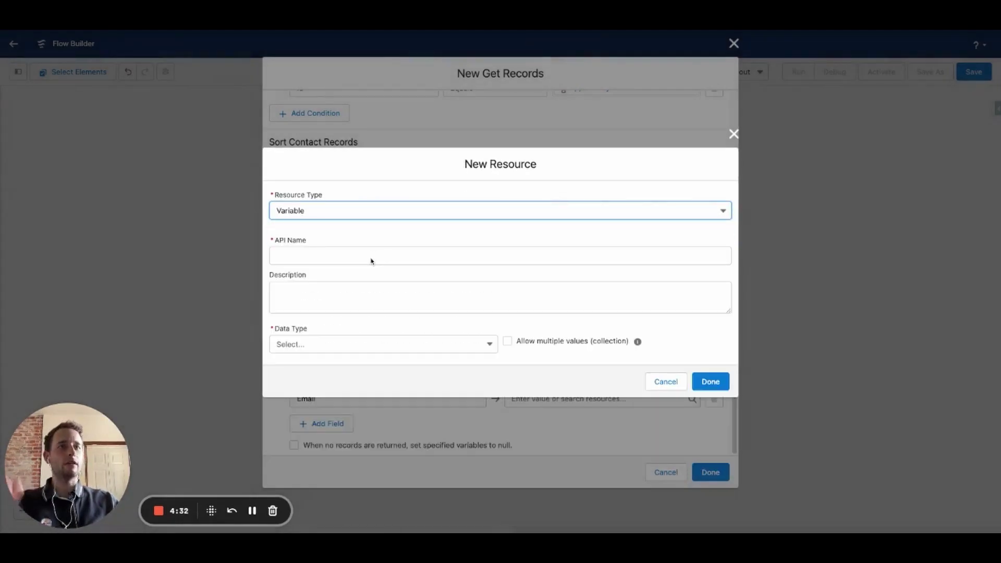
{"action": "left_click", "coordinate": [372, 261]}
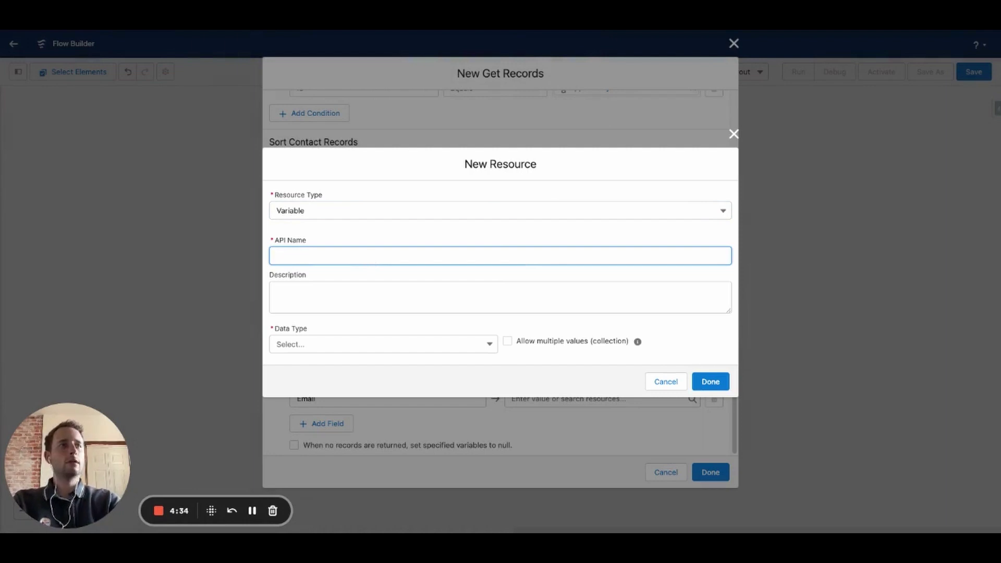
{"action": "type", "text": "primaryContact Email"}
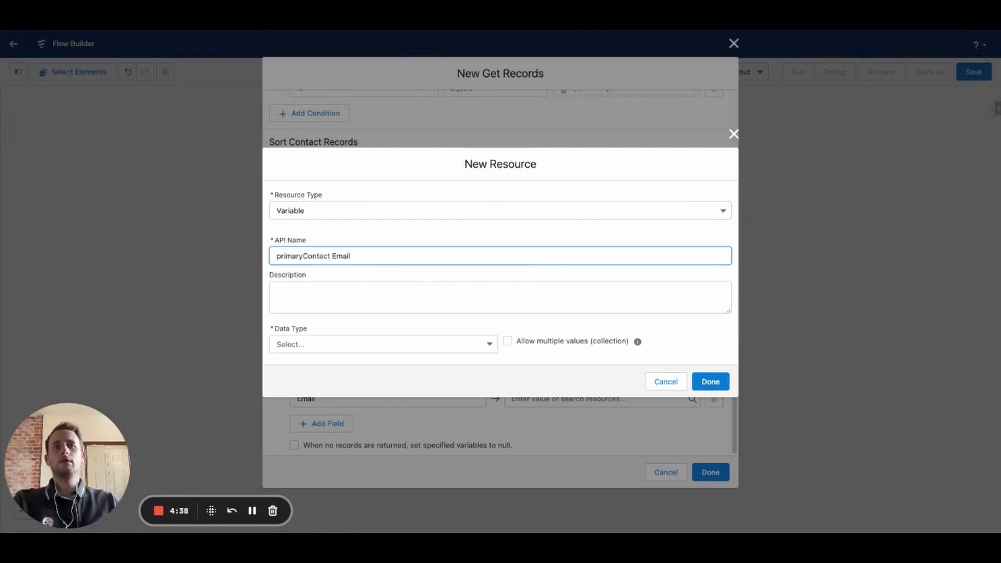
{"action": "left_click", "coordinate": [346, 344]}
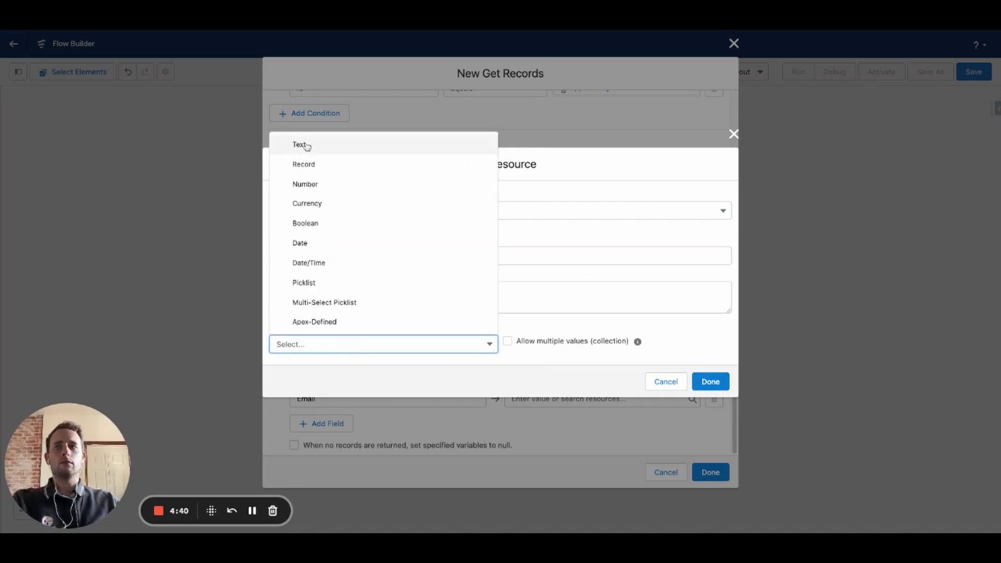
{"action": "left_click", "coordinate": [307, 147]}
{"action": "left_click", "coordinate": [705, 415]}
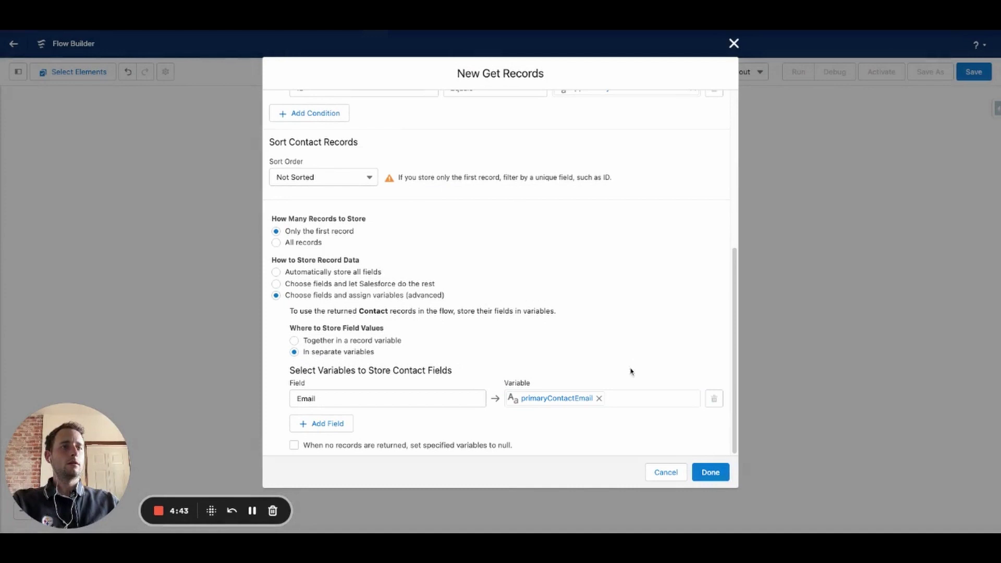
{"action": "left_click", "coordinate": [709, 473]}
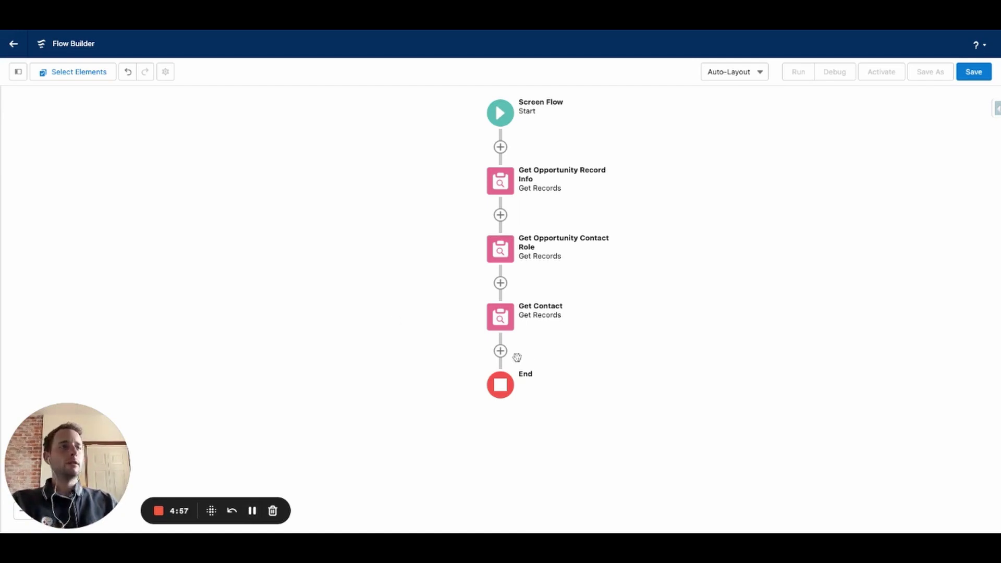
- Add a Decision after Get Contact labelled 'Is it New Customer with Primary Contact?' with auto-filled API name
{"action": "left_click", "coordinate": [501, 351]}
{"action": "scroll", "coordinate": [504, 456], "scroll_direction": "down", "scroll_amount": 3}
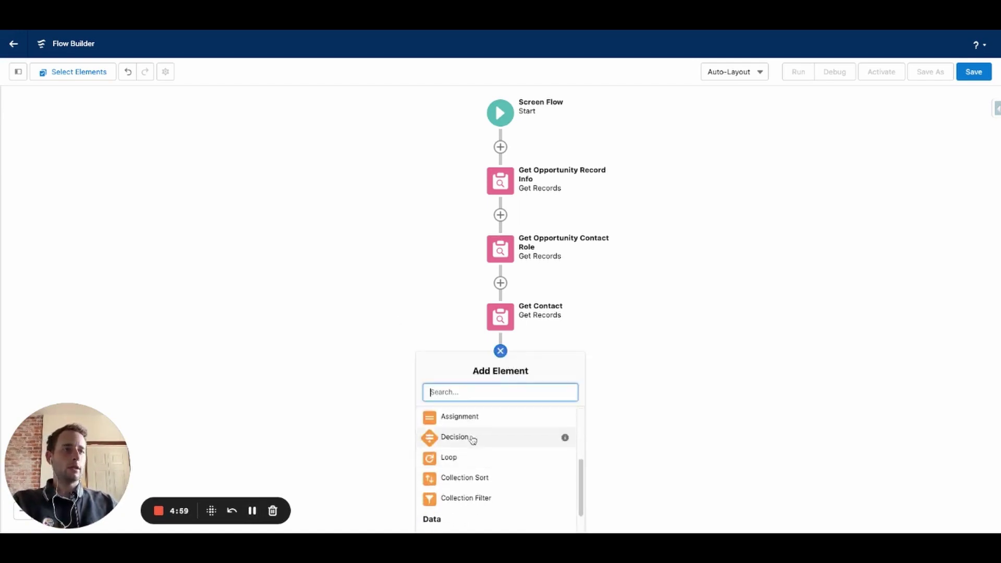
{"action": "left_click", "coordinate": [469, 438]}
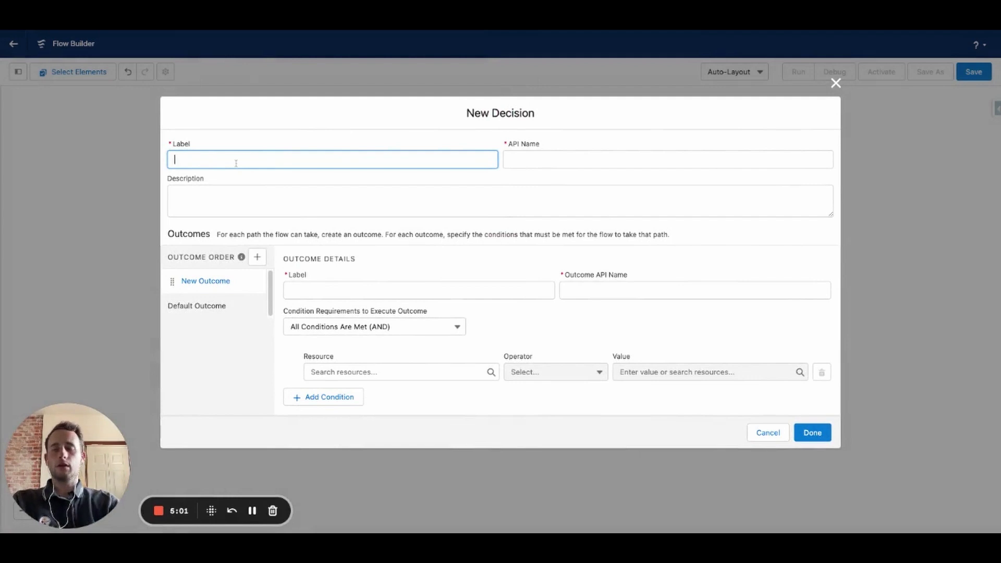
{"action": "type", "text": "Is it New "}
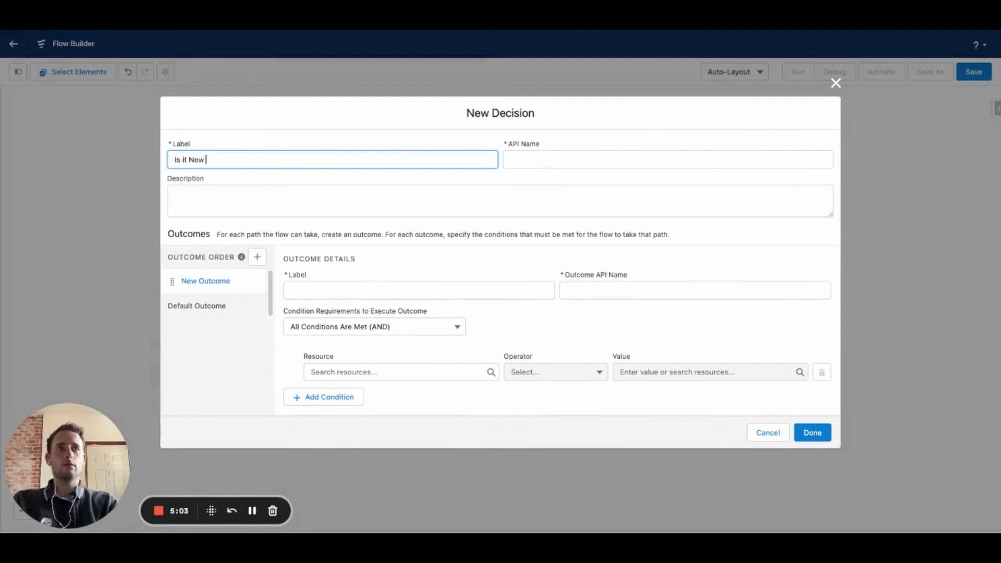
{"action": "type", "text": "Customer with P"}
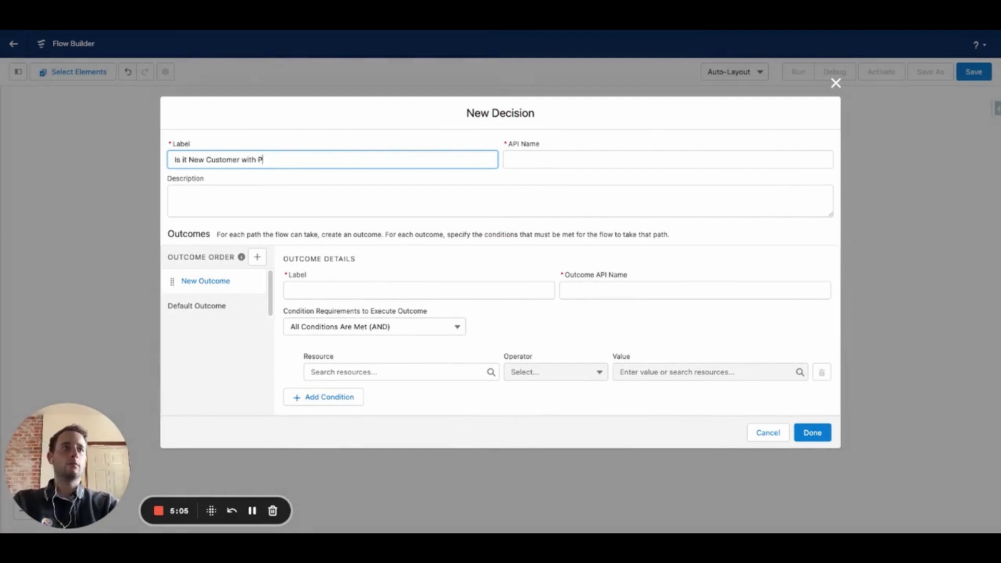
{"action": "type", "text": "rimary Contact?"}
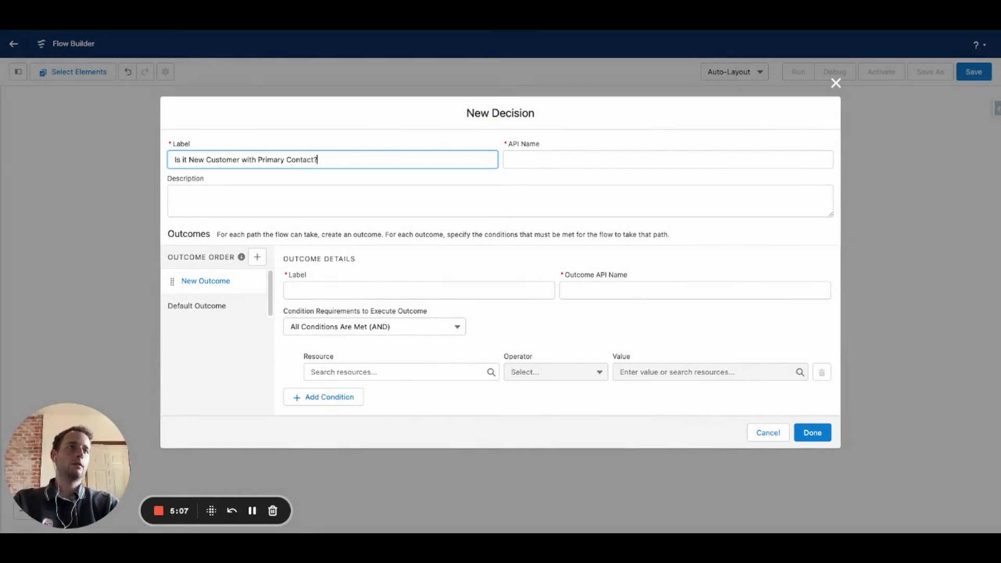
{"action": "key", "text": "Tab"}
{"action": "left_click", "coordinate": [417, 130]}
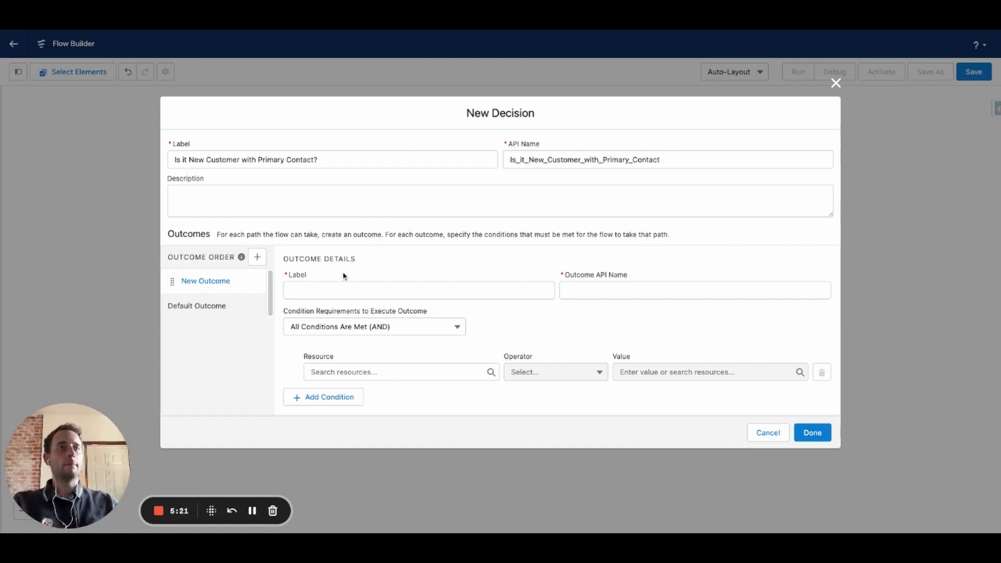
- Name the first outcome 'No' with condition: contact role IsPrimary Is Null True
{"action": "left_click", "coordinate": [318, 289]}
{"action": "type", "text": "No"}
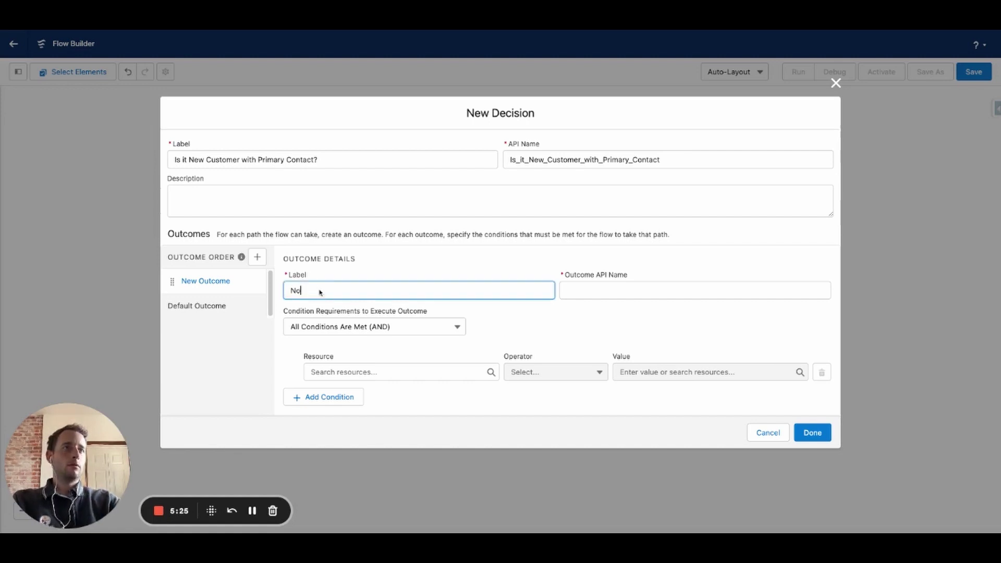
{"action": "key", "text": "Tab"}
{"action": "left_click", "coordinate": [360, 372]}
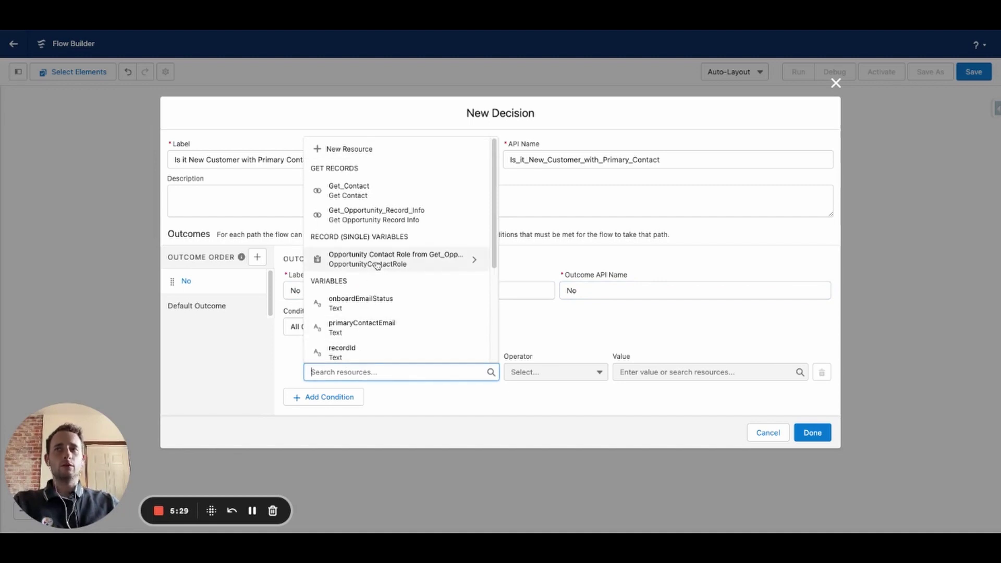
{"action": "left_click", "coordinate": [384, 263]}
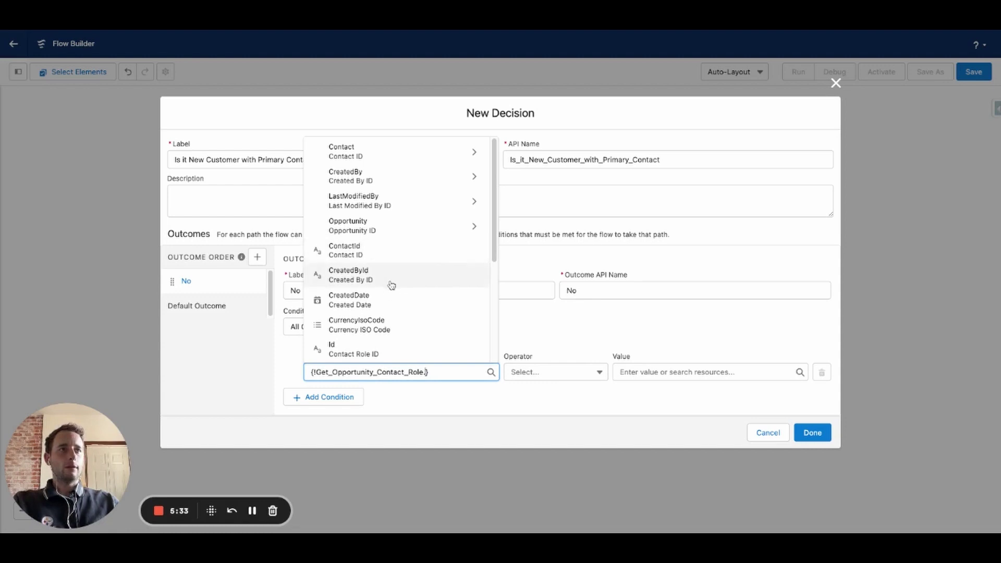
{"action": "scroll", "coordinate": [391, 286], "scroll_direction": "down", "scroll_amount": 3}
{"action": "left_click", "coordinate": [367, 224]}
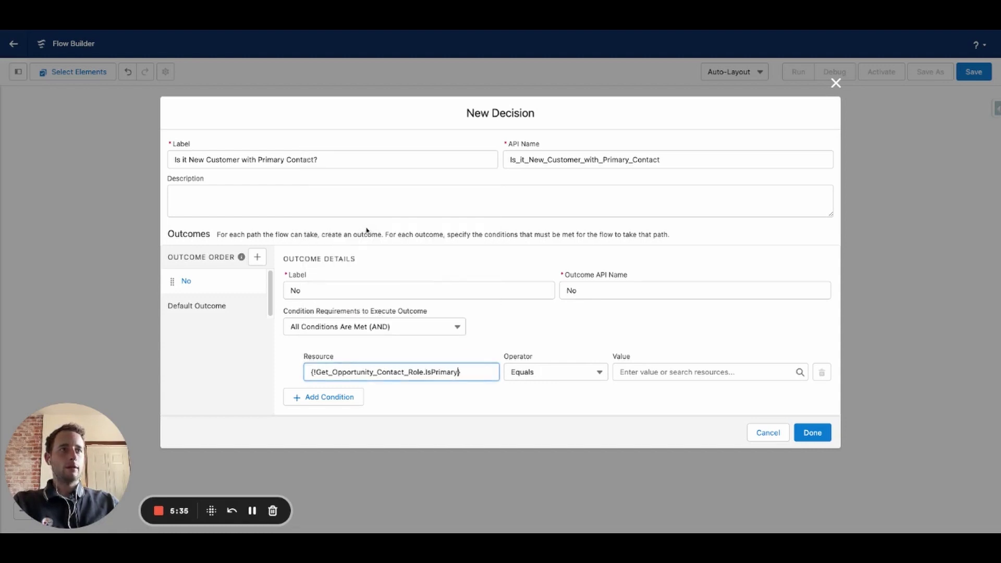
{"action": "left_click", "coordinate": [549, 377]}
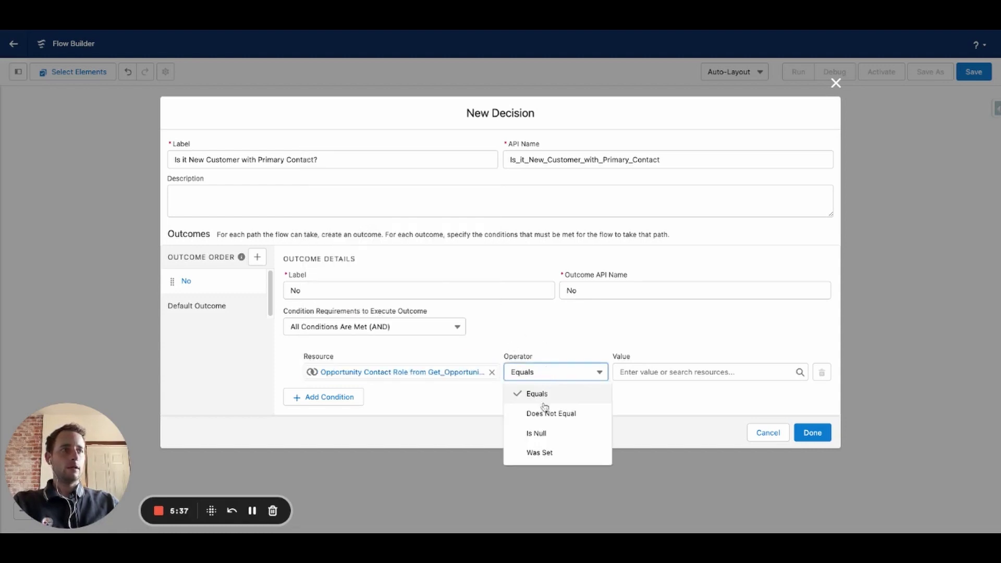
{"action": "left_click", "coordinate": [552, 432]}
{"action": "left_click", "coordinate": [656, 374]}
{"action": "type", "text": "tru"}
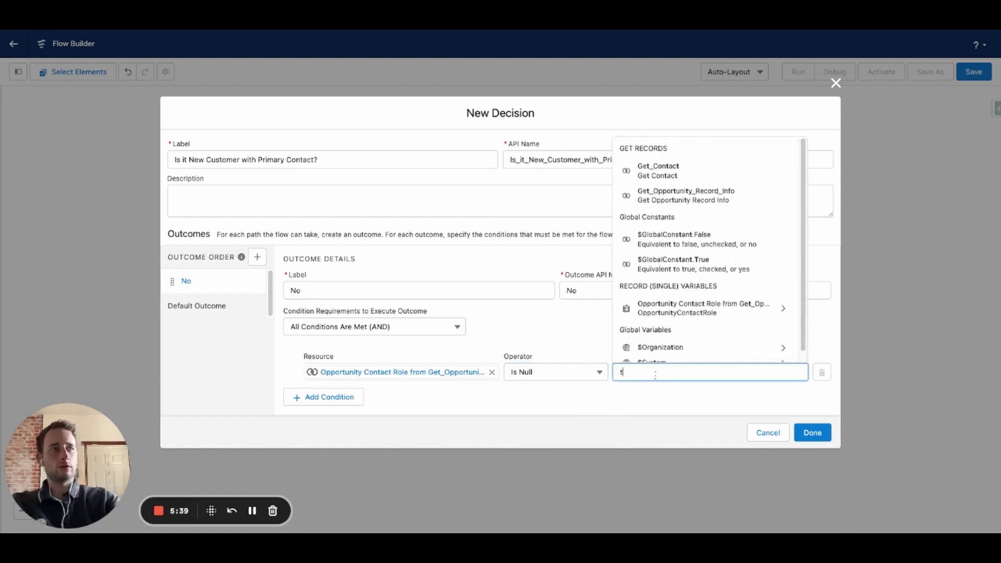
{"action": "left_click", "coordinate": [673, 348]}
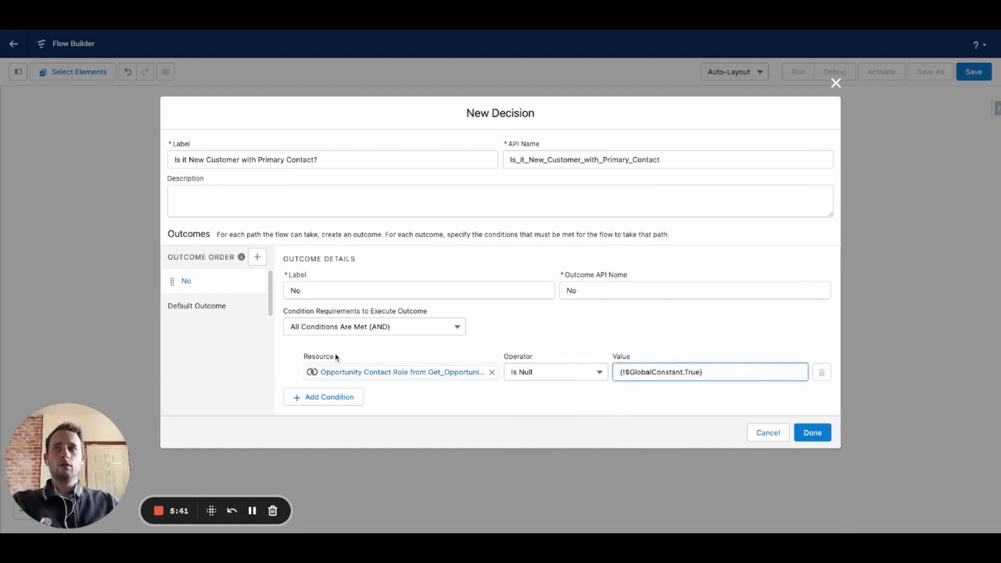
- Add a second condition: TypeOfBusiness Does Not Equal 'New Customer'
{"action": "left_click", "coordinate": [322, 405]}
{"action": "left_click", "coordinate": [327, 389]}
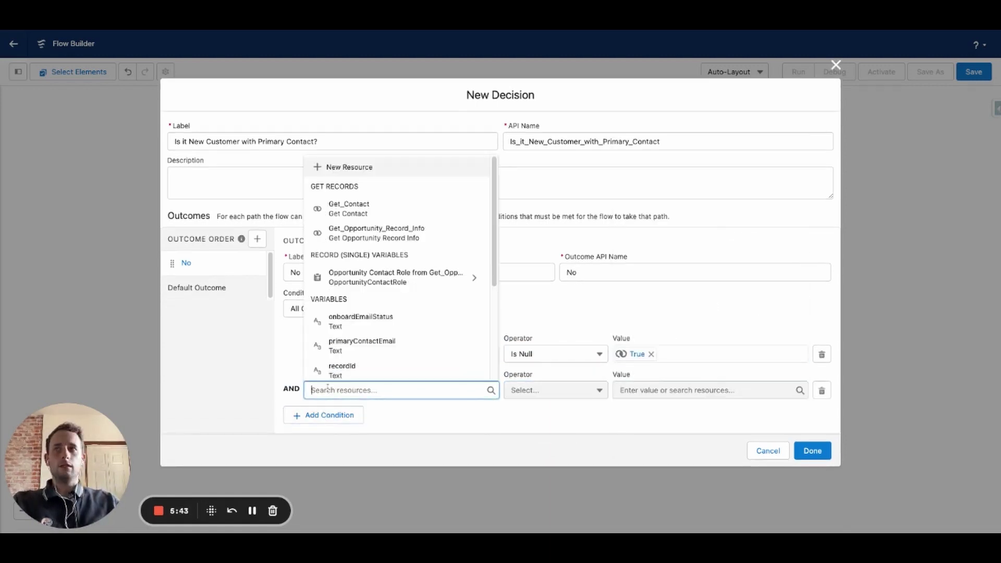
{"action": "type", "text": "type"}
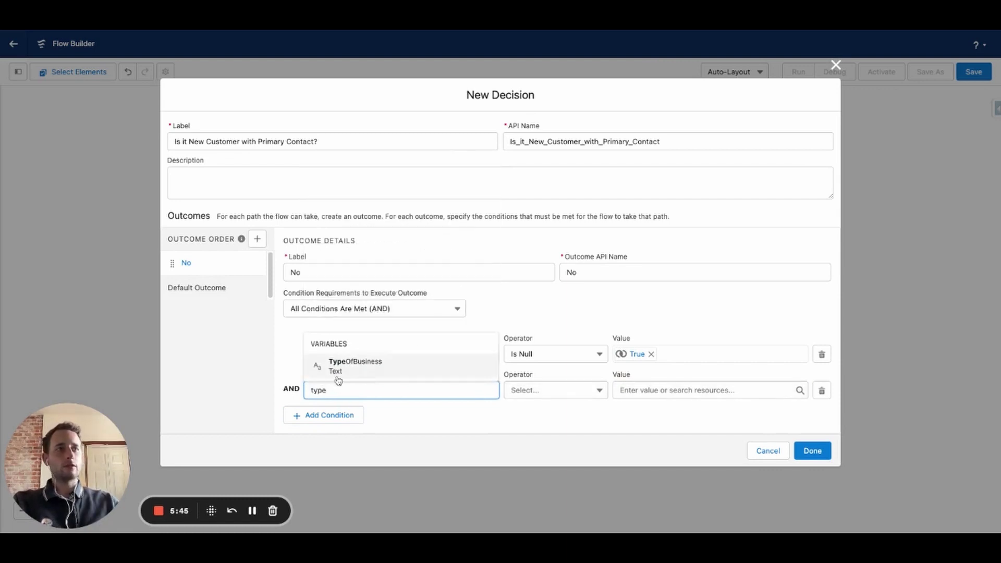
{"action": "left_click", "coordinate": [359, 374]}
{"action": "left_click", "coordinate": [549, 396]}
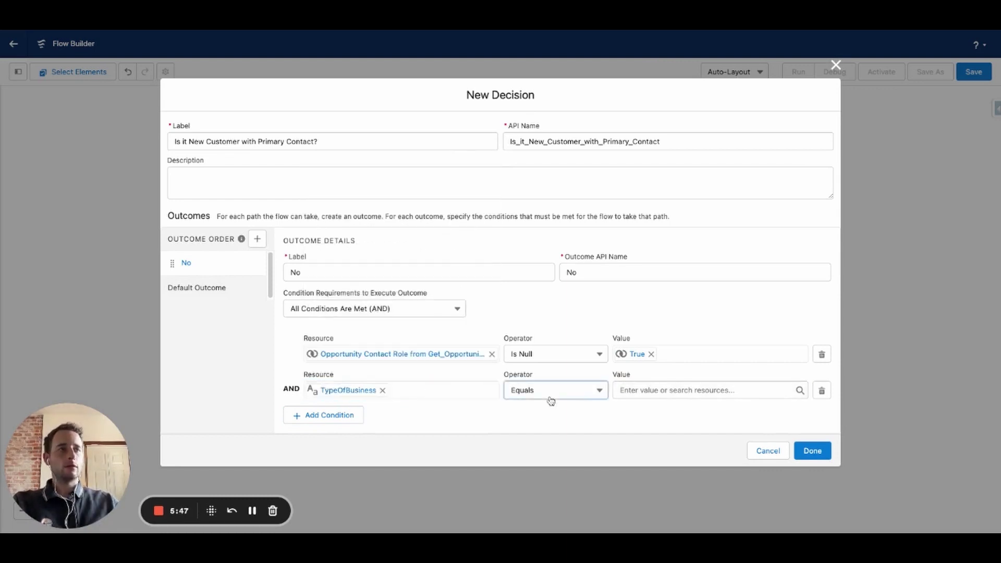
{"action": "left_click", "coordinate": [579, 433]}
{"action": "left_click", "coordinate": [630, 390]}
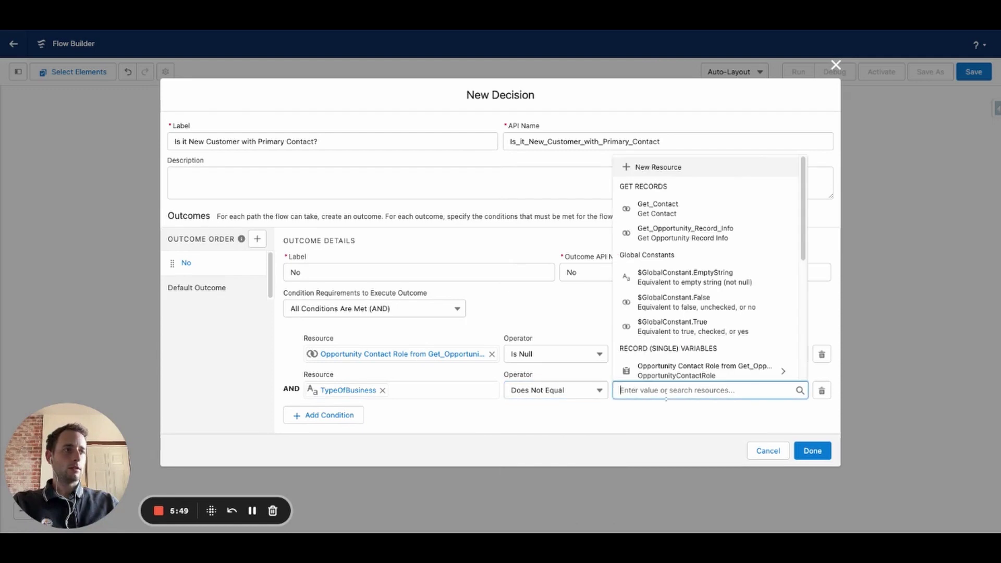
{"action": "scroll", "coordinate": [689, 315], "scroll_direction": "down", "scroll_amount": 3}
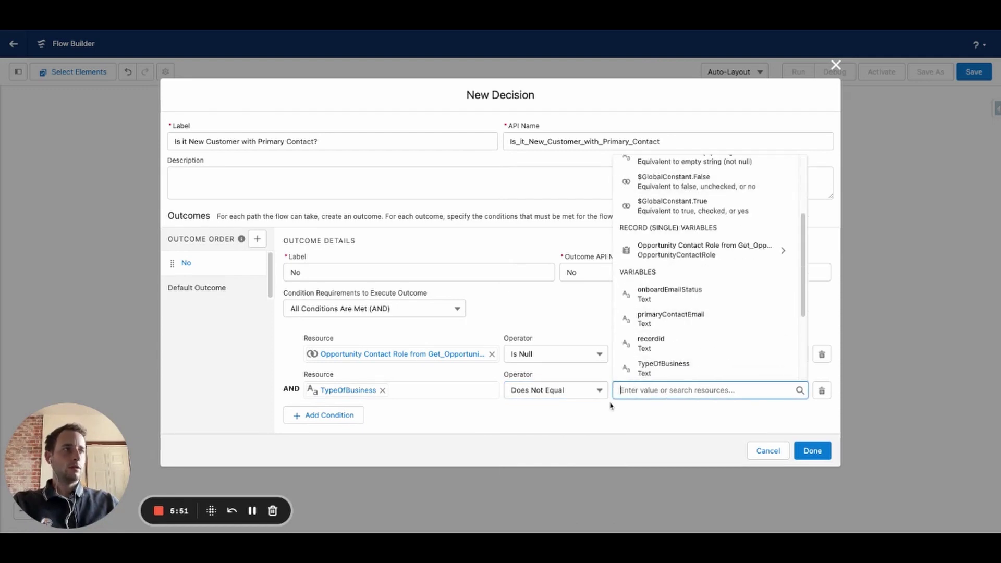
{"action": "type", "text": "New Customer"}
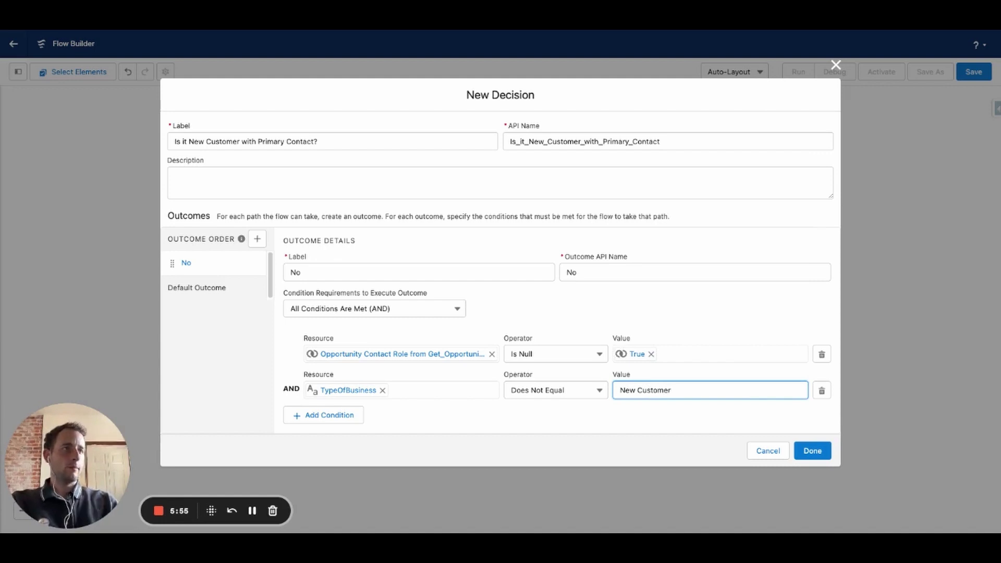
{"action": "left_click", "coordinate": [619, 317]}
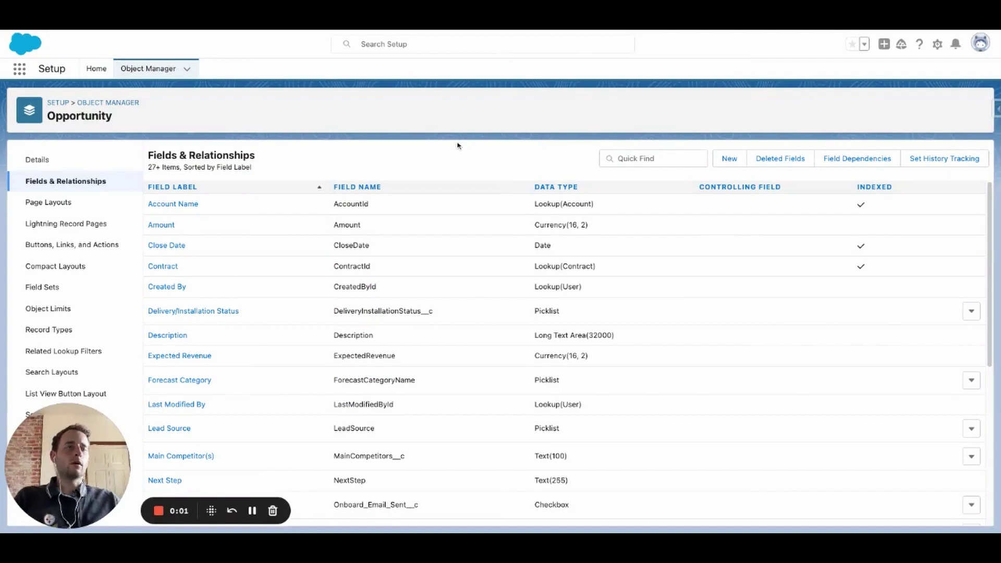
- Verify the New Customer value in the Opportunity Type picklist, then save the decision in Flow Builder
{"action": "left_click", "coordinate": [643, 162]}
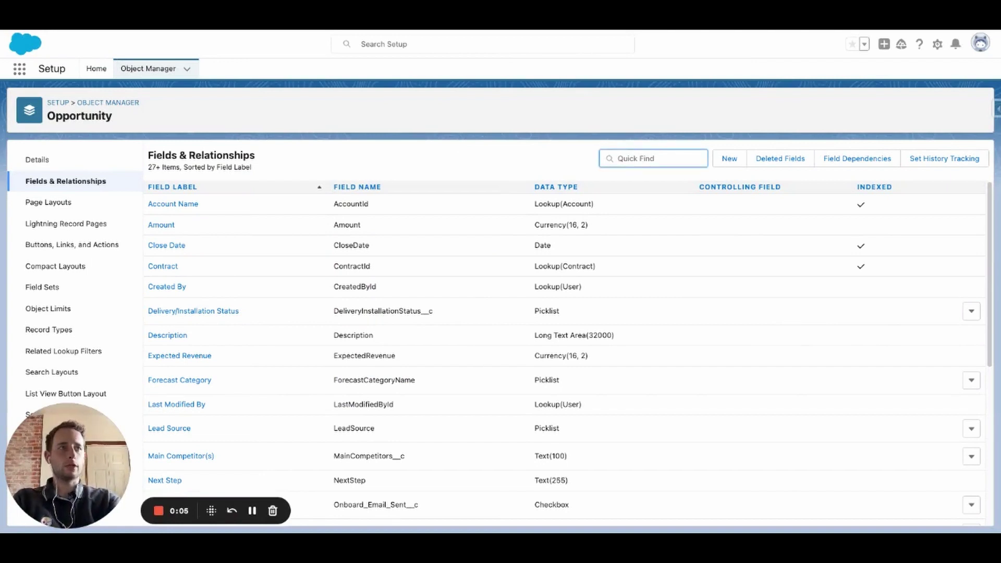
{"action": "type", "text": "type"}
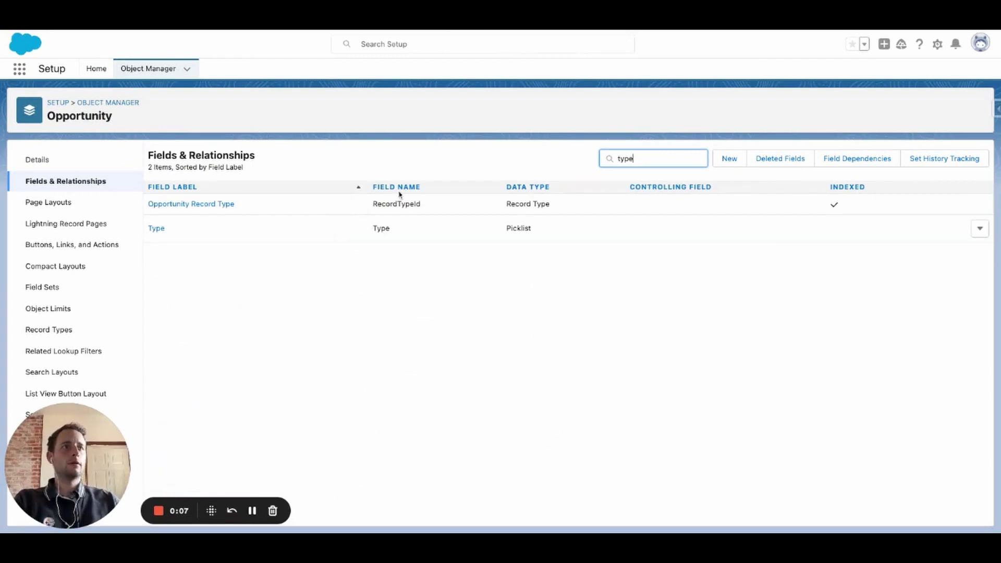
{"action": "left_click", "coordinate": [157, 229]}
{"action": "scroll", "coordinate": [456, 307], "scroll_direction": "down", "scroll_amount": 3}
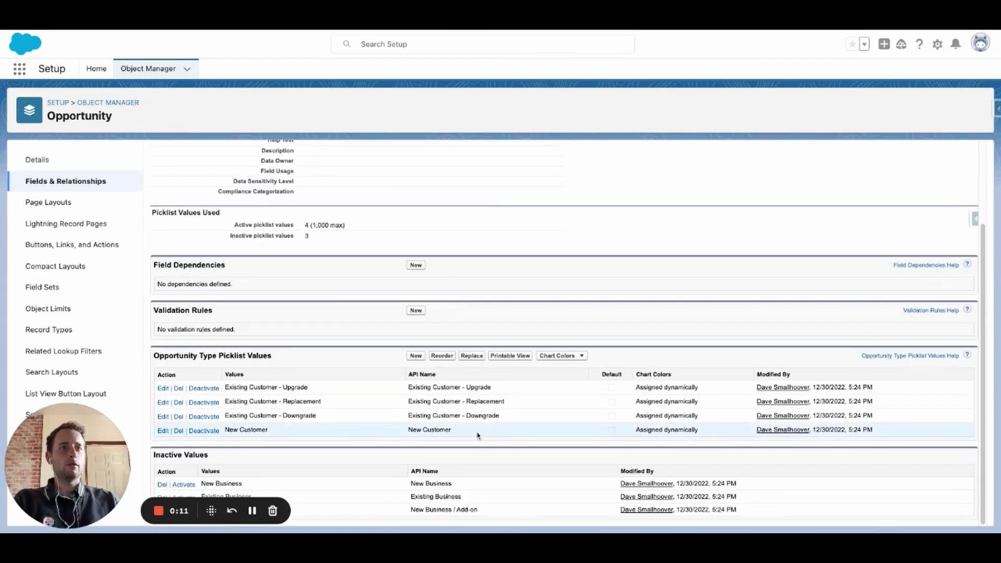
{"action": "left_click_drag", "start_coordinate": [468, 435], "coordinate": [408, 431]}
{"action": "left_click", "coordinate": [406, 430]}
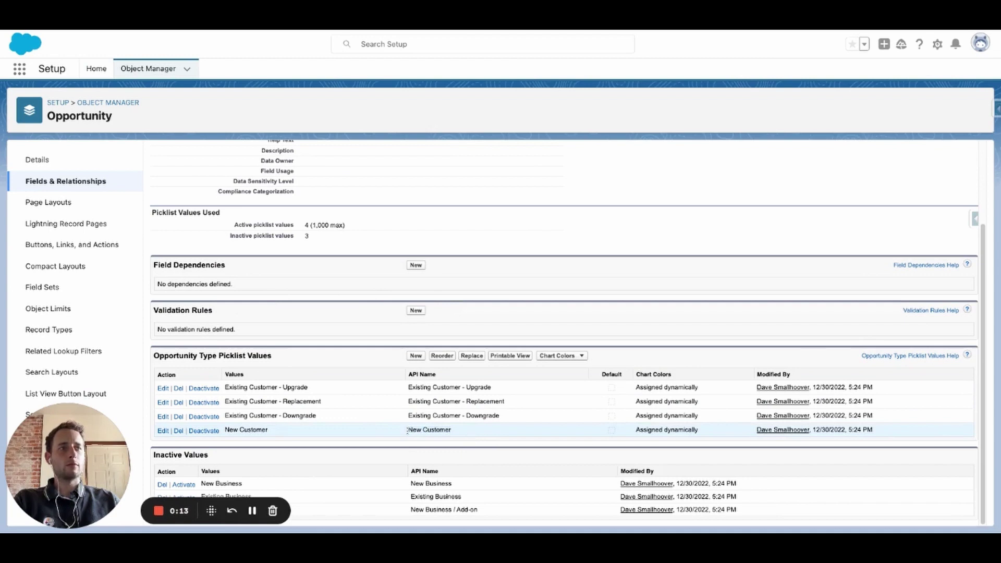
{"action": "left_click", "coordinate": [252, 511]}
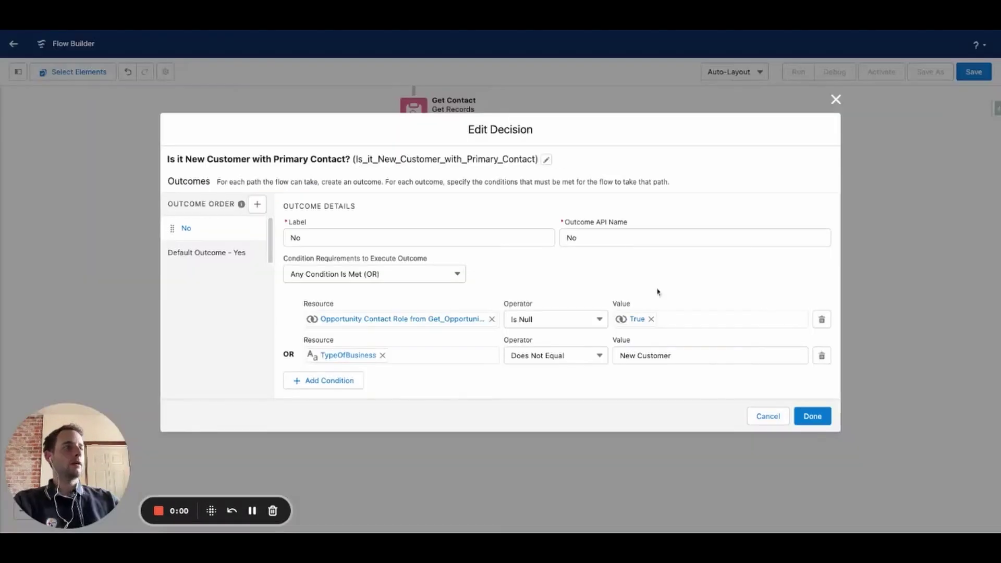
{"action": "left_click", "coordinate": [811, 416]}
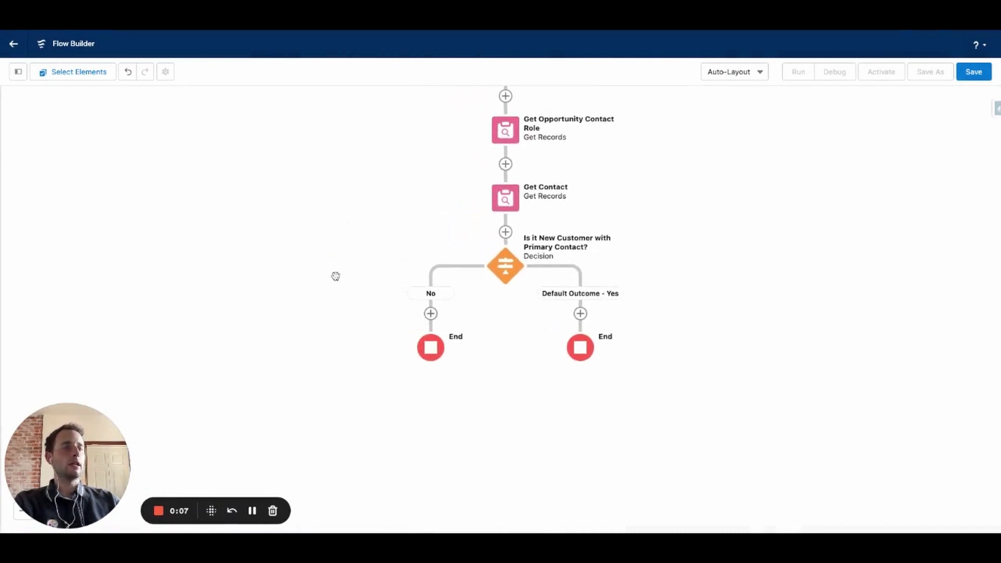
- Add a Screen on the No branch labelled 'Error Screen'
{"action": "left_click", "coordinate": [431, 313]}
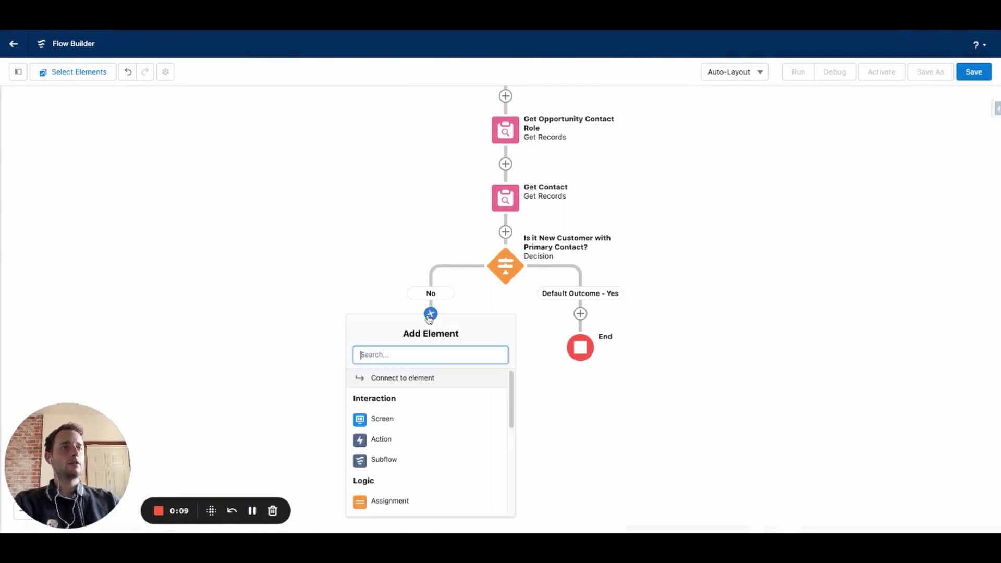
{"action": "left_click", "coordinate": [405, 418]}
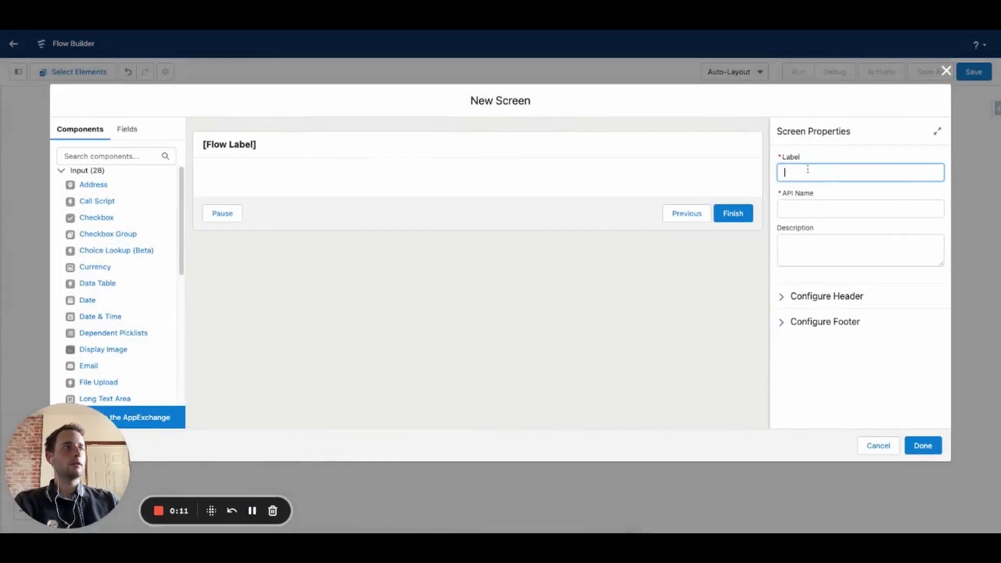
{"action": "type", "text": "Error "}
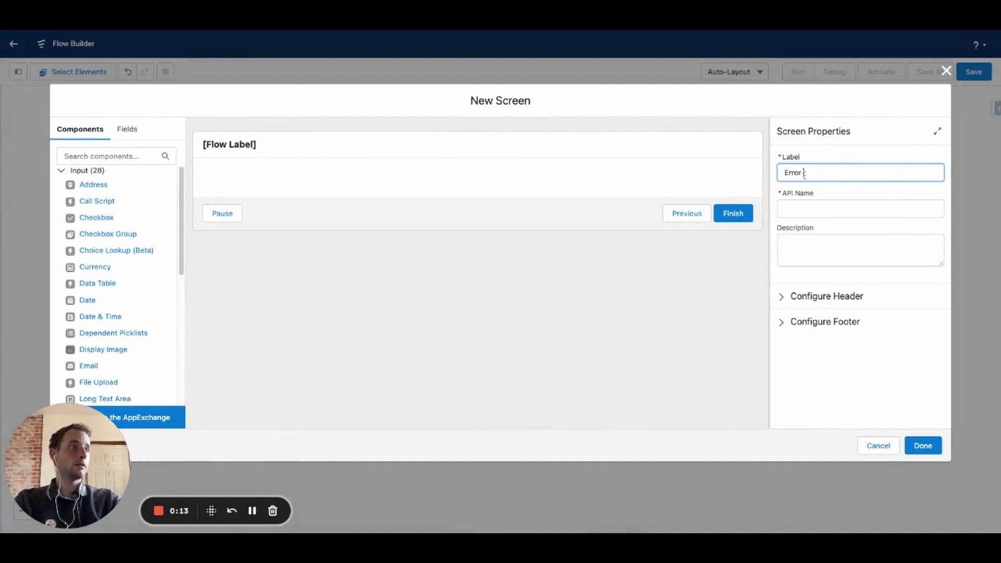
{"action": "type", "text": "Screen"}
{"action": "key", "text": "Tab"}
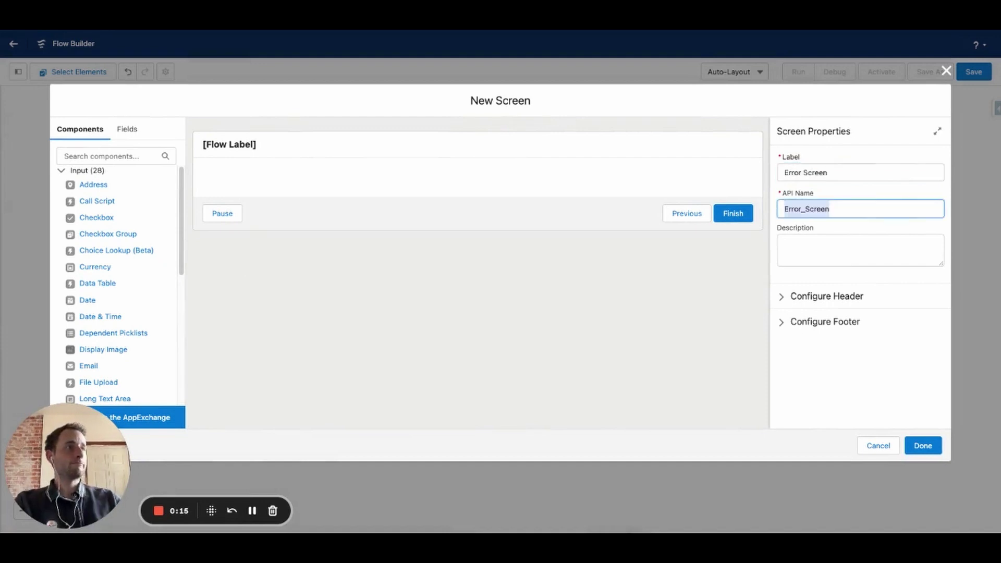
- Hide the screen header and the Previous and Pause buttons, leaving only Finish
{"action": "left_click", "coordinate": [789, 311]}
{"action": "left_click", "coordinate": [781, 314]}
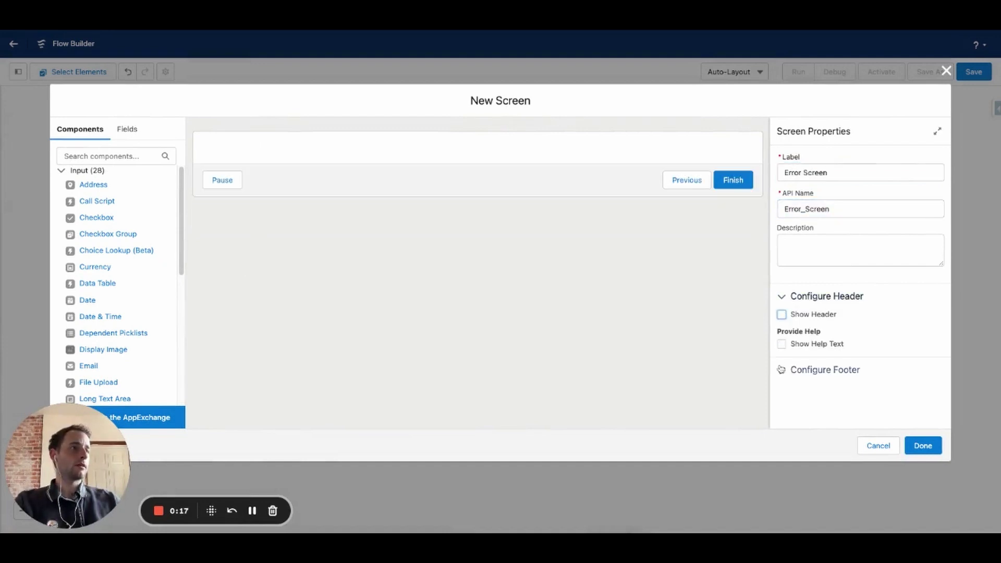
{"action": "left_click", "coordinate": [781, 369]}
{"action": "scroll", "coordinate": [786, 354], "scroll_direction": "down", "scroll_amount": 4}
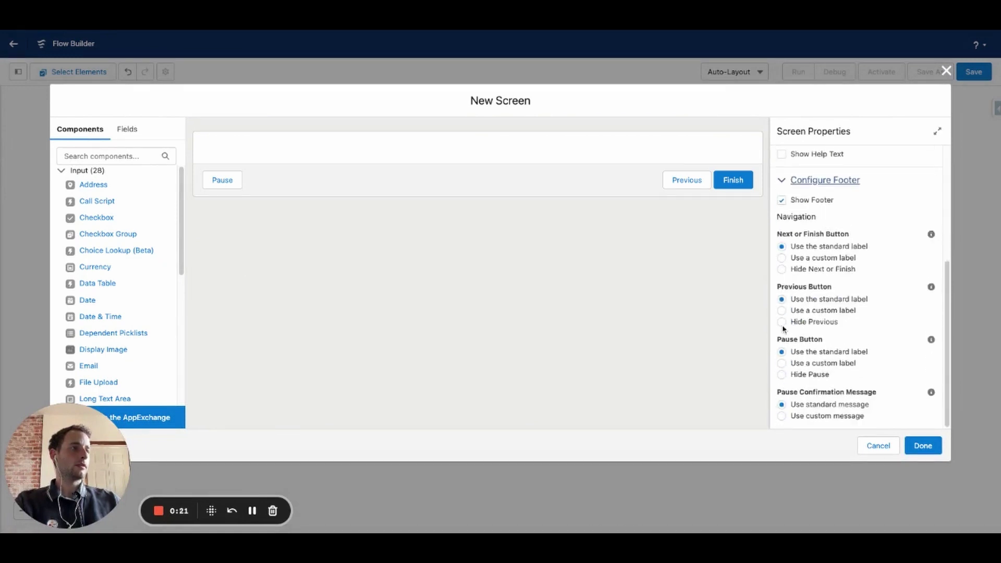
{"action": "left_click", "coordinate": [782, 323]}
{"action": "left_click", "coordinate": [782, 375]}
{"action": "scroll", "coordinate": [783, 378], "scroll_direction": "down", "scroll_amount": 1}
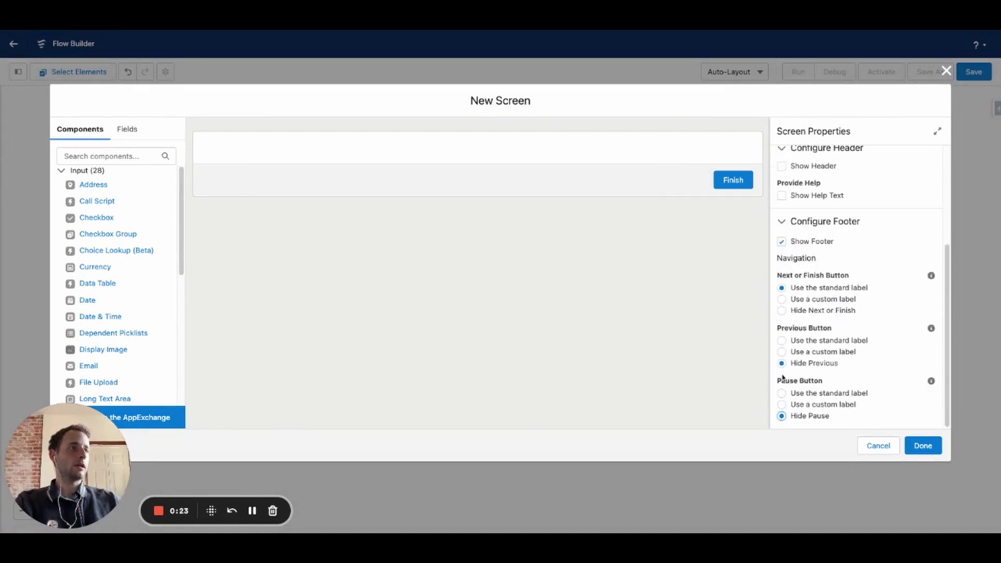
{"action": "scroll", "coordinate": [133, 334], "scroll_direction": "down", "scroll_amount": 5}
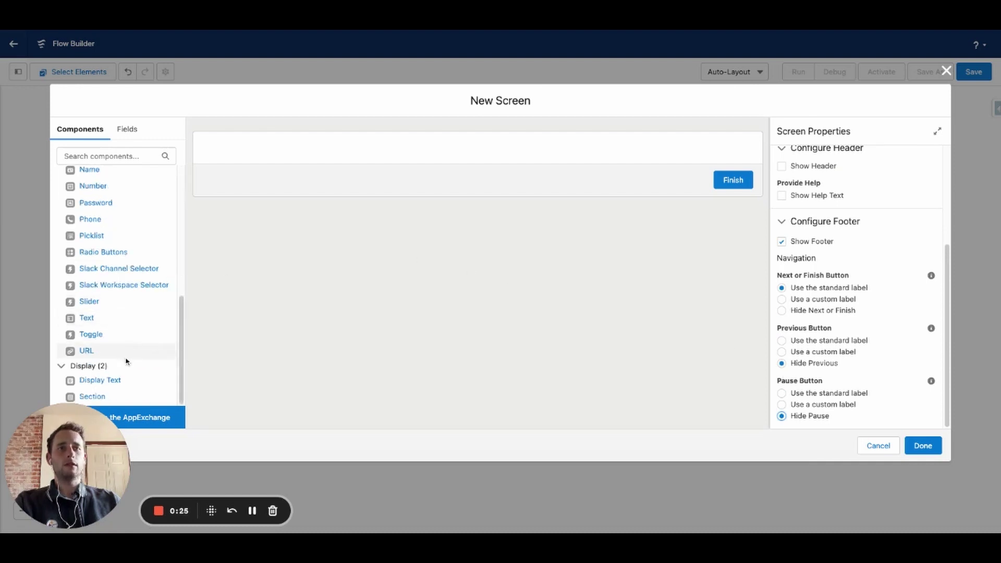
- Add a Display Text named ErrorMessage saying the email didn't send without a primary contact and New Customer
{"action": "left_click", "coordinate": [108, 379]}
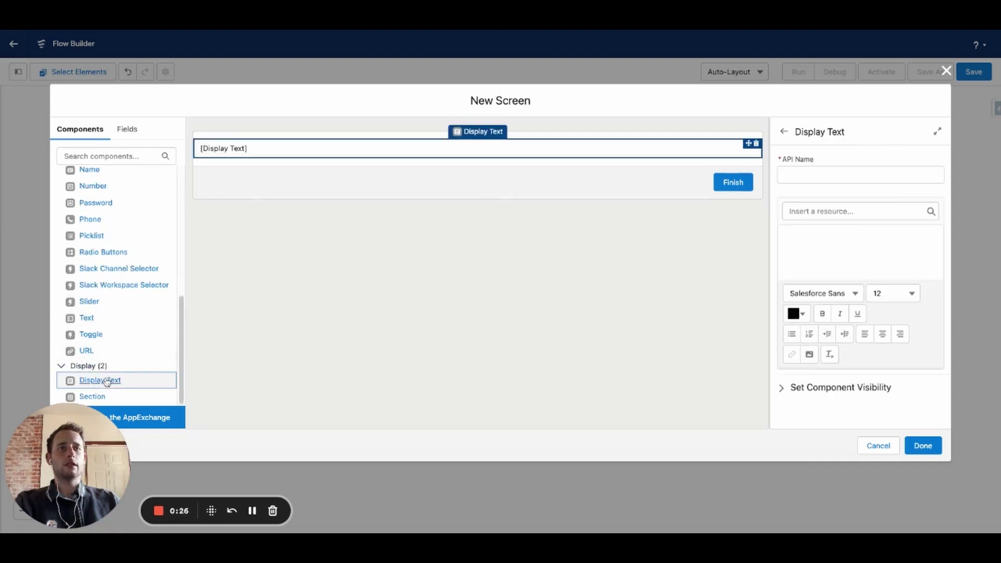
{"action": "left_click", "coordinate": [815, 177]}
{"action": "type", "text": "Error"}
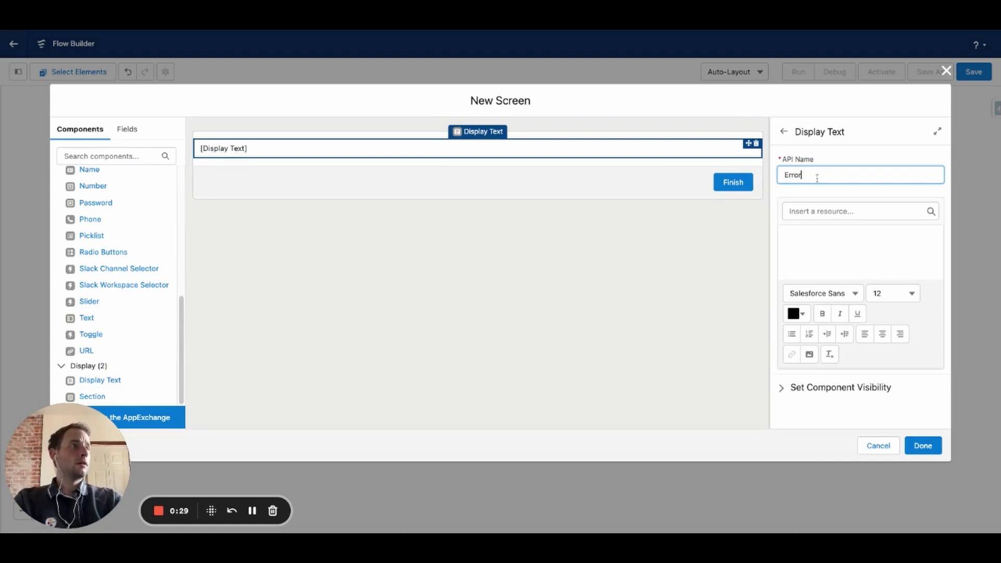
{"action": "type", "text": "Message"}
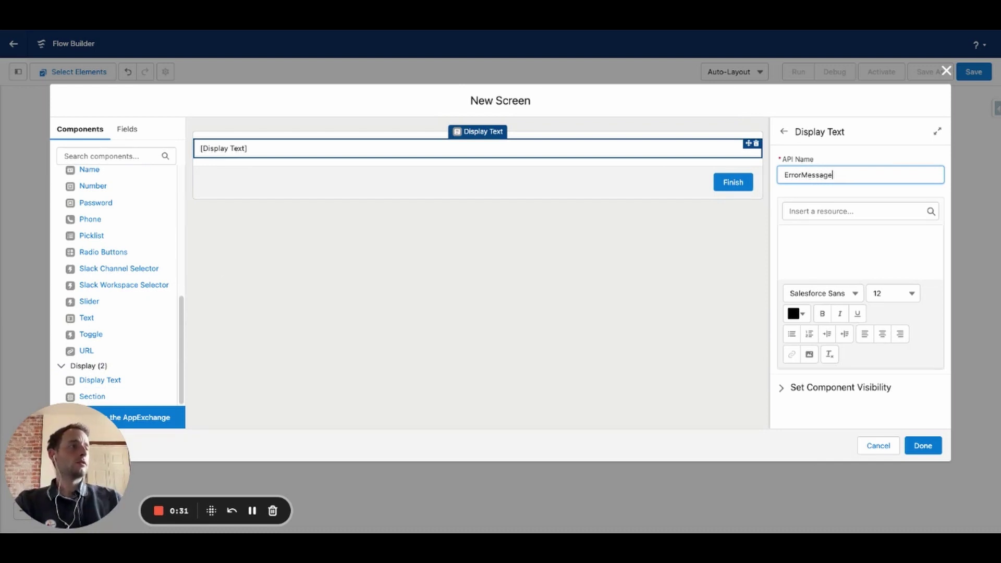
{"action": "left_click", "coordinate": [892, 235]}
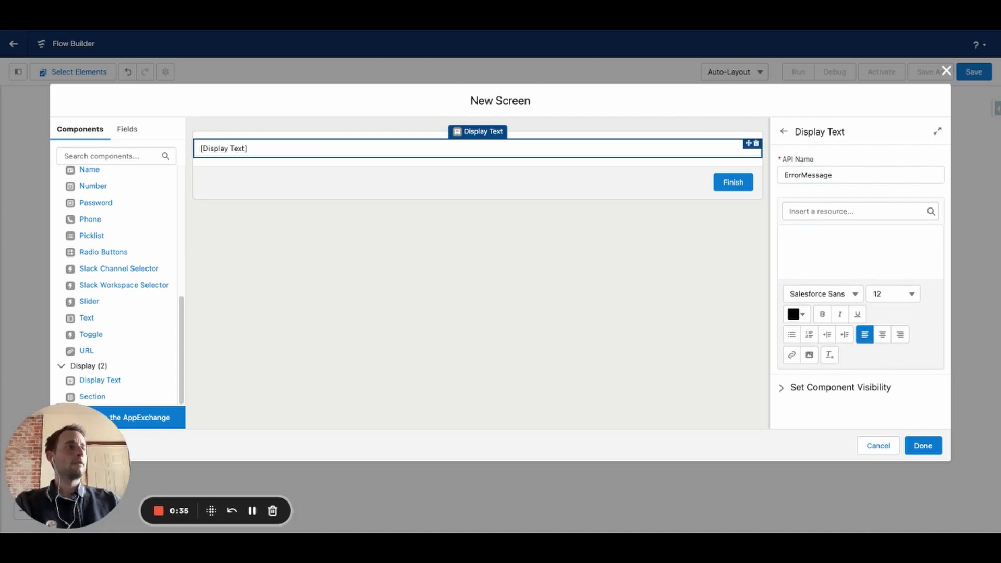
{"action": "left_click", "coordinate": [787, 239]}
{"action": "type", "text": "This e"}
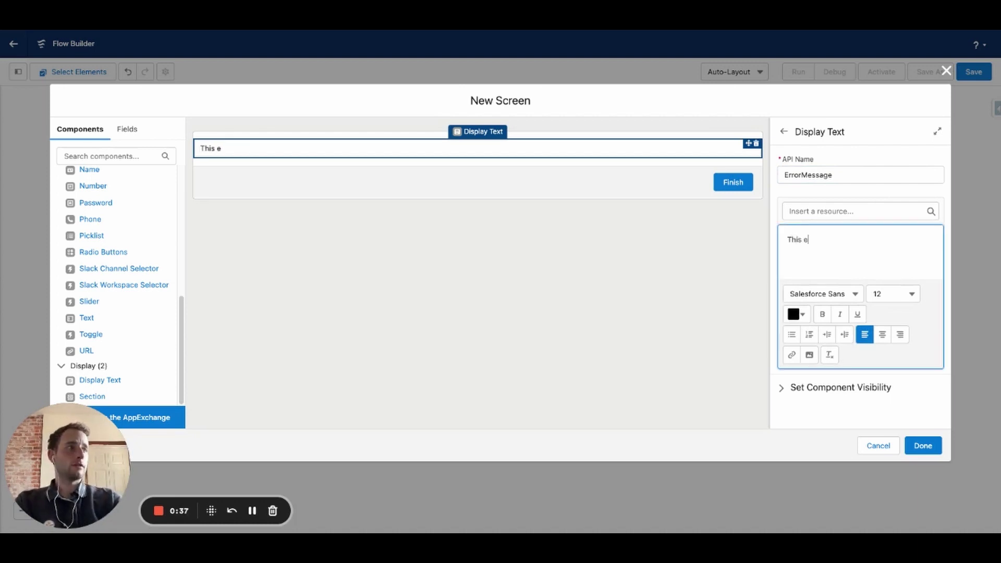
{"action": "type", "text": "mail didn't sen"}
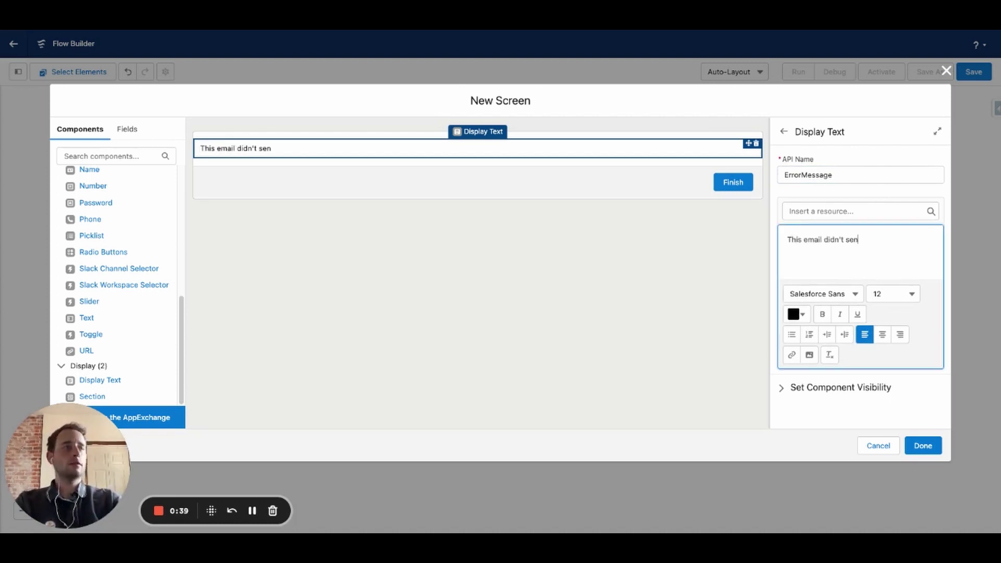
{"action": "type", "text": "d."}
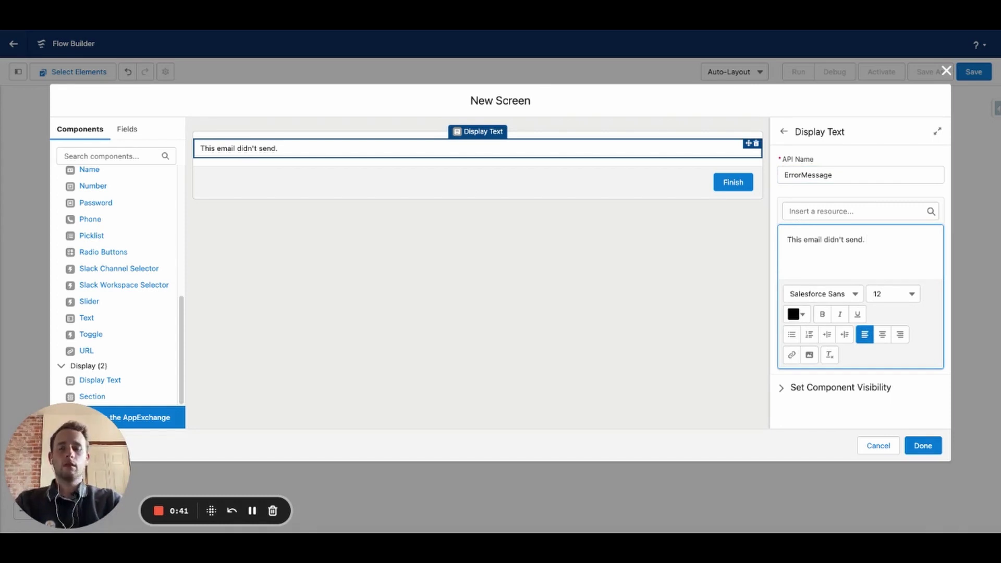
{"action": "type", "text": " Make sure there "}
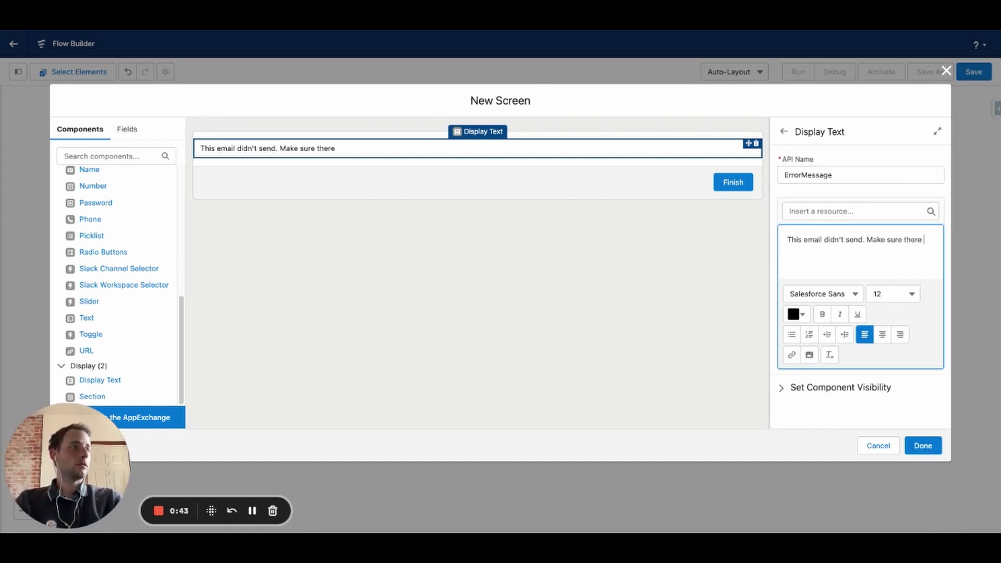
{"action": "type", "text": "is a primary contact and it is "}
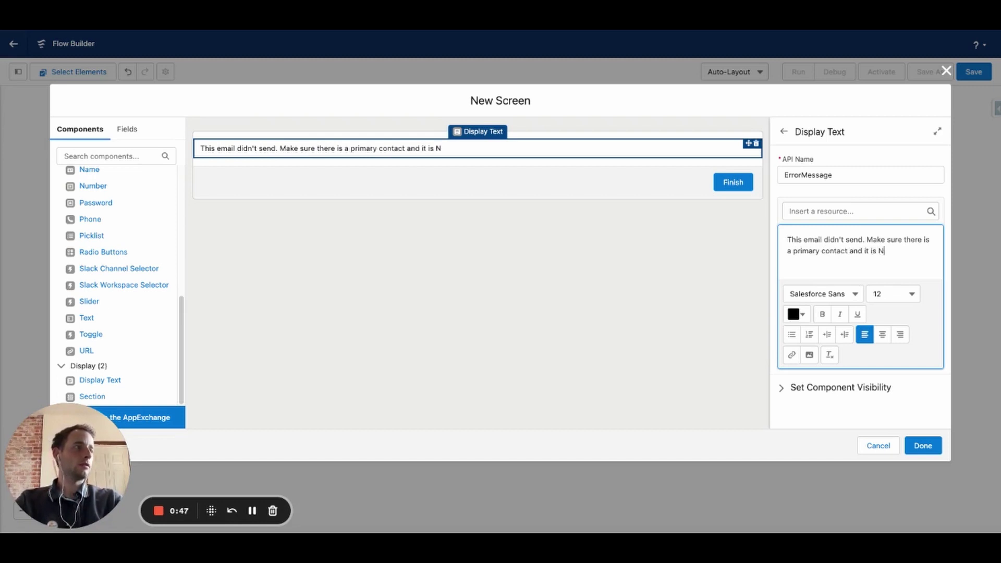
{"action": "type", "text": "a New Customer."}
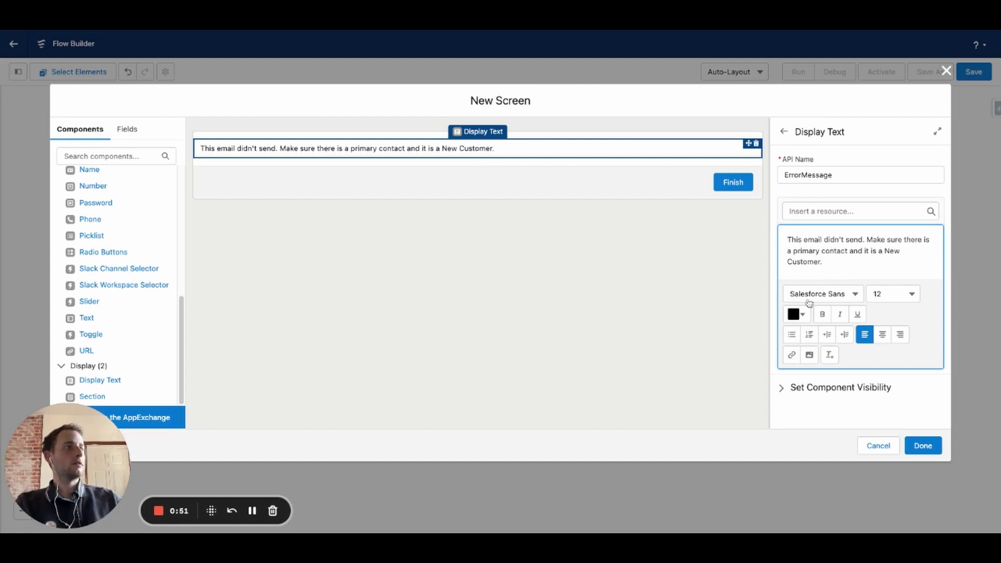
- Set the message font size to 16 and save the Error Screen
{"action": "key", "text": "ctrl+a"}
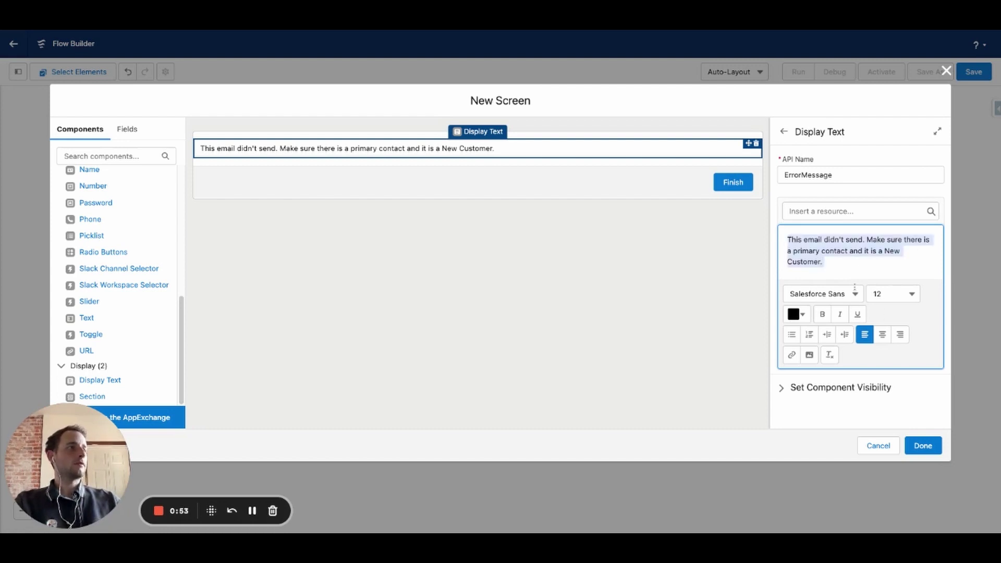
{"action": "left_click", "coordinate": [907, 297]}
{"action": "left_click", "coordinate": [838, 433]}
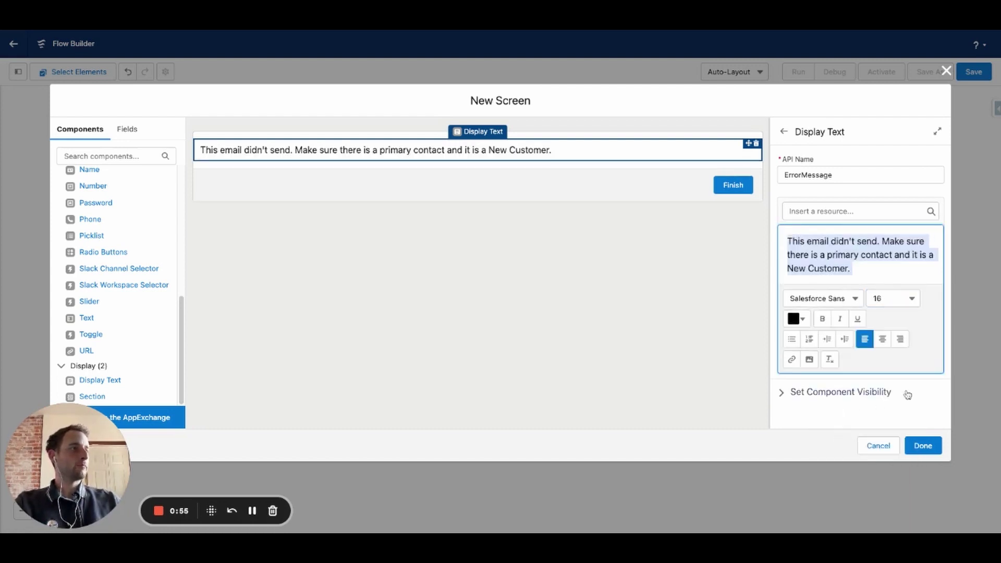
{"action": "left_click", "coordinate": [845, 392]}
{"action": "left_click", "coordinate": [782, 393]}
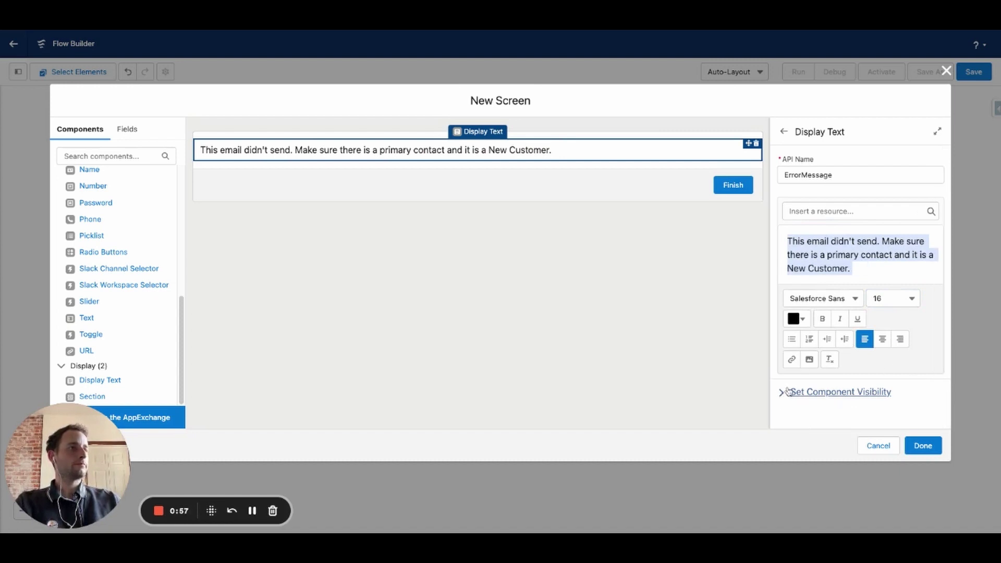
{"action": "left_click", "coordinate": [910, 327]}
{"action": "left_click", "coordinate": [921, 446]}
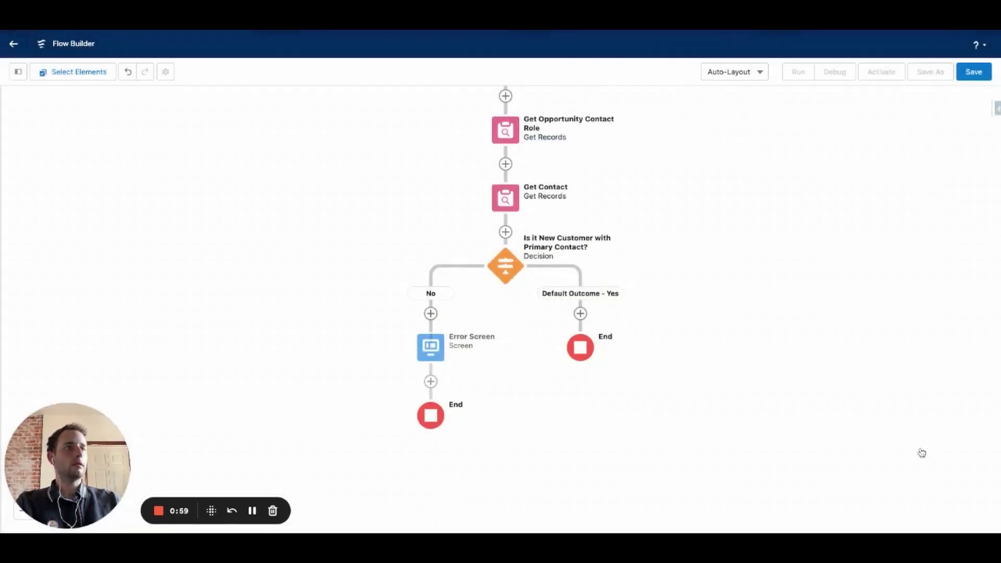
- Open the Add Element menu below the 'Default Outcome - Yes' branch
{"action": "scroll", "coordinate": [790, 395], "scroll_direction": "down", "scroll_amount": 3}
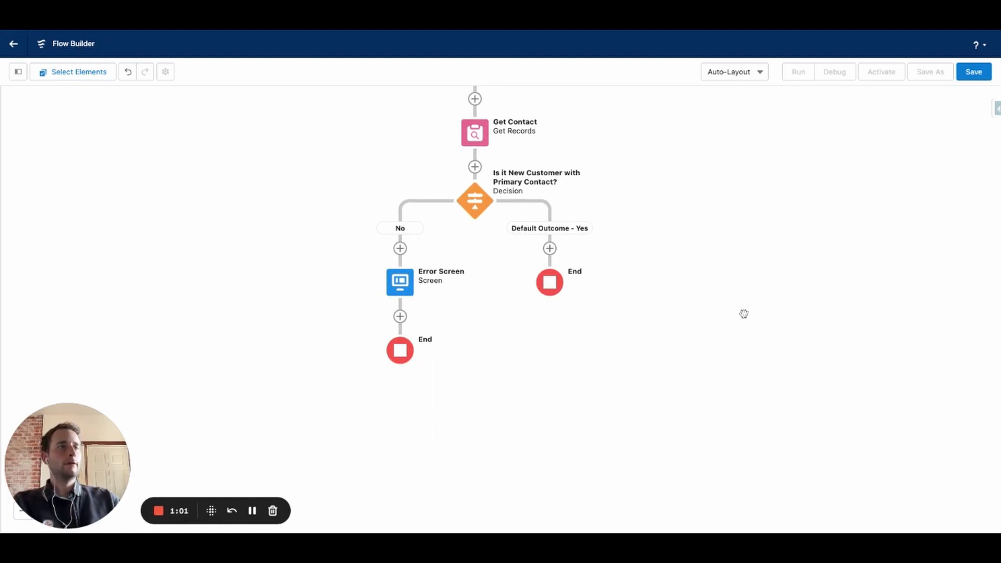
{"action": "scroll", "coordinate": [746, 292], "scroll_direction": "down", "scroll_amount": 1}
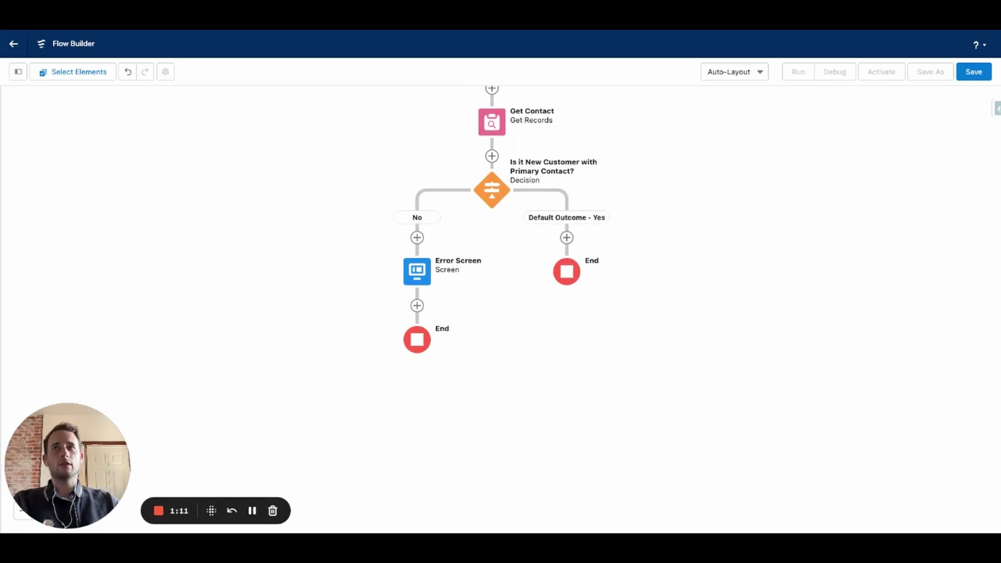
{"action": "left_click", "coordinate": [566, 237]}
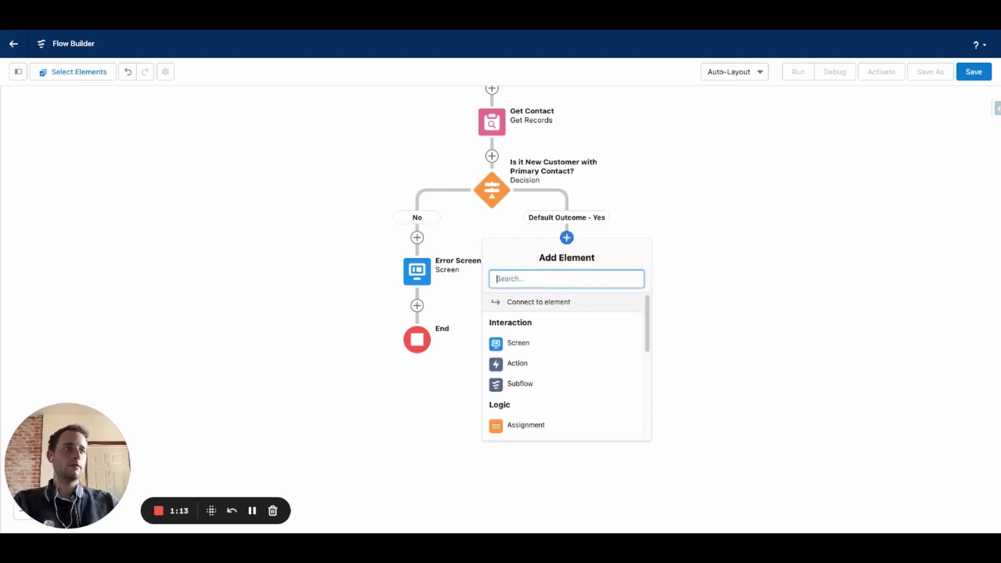
- Add a Decision on the Yes branch labelled 'What is the Status of Onboard Email Sent?'
{"action": "scroll", "coordinate": [551, 385], "scroll_direction": "down", "scroll_amount": 2}
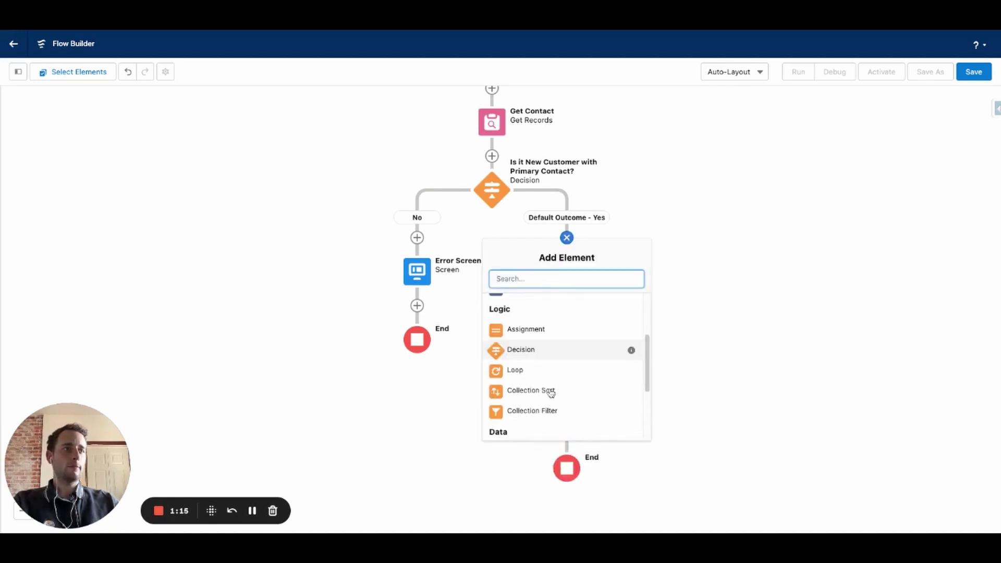
{"action": "left_click", "coordinate": [522, 353]}
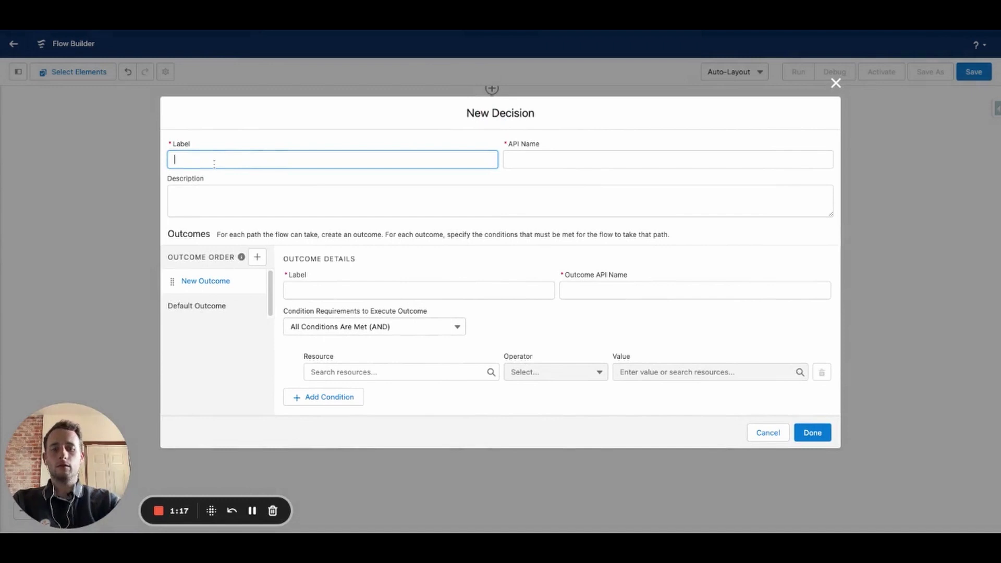
{"action": "type", "text": "What is the Status of"}
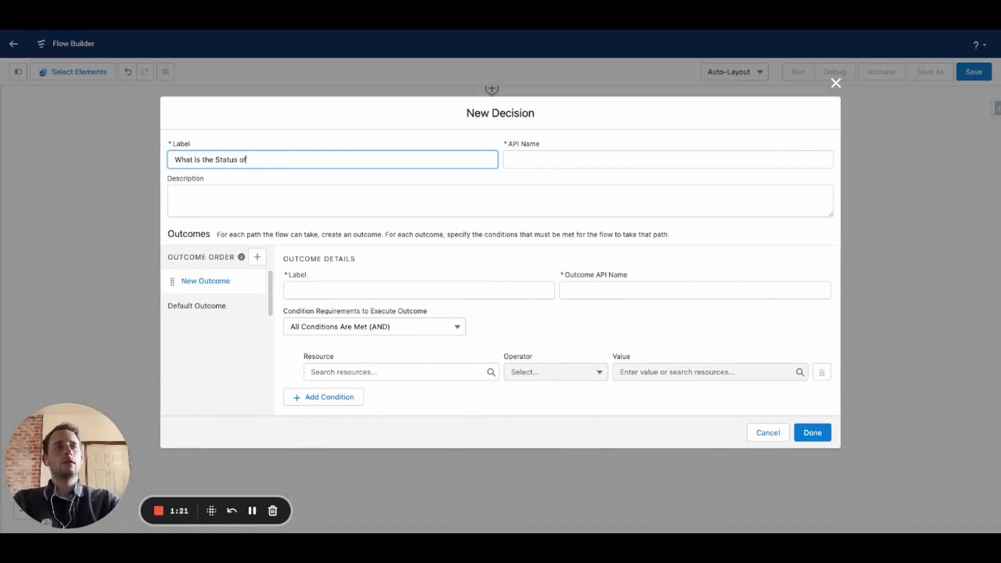
{"action": "type", "text": " Onboard Em"}
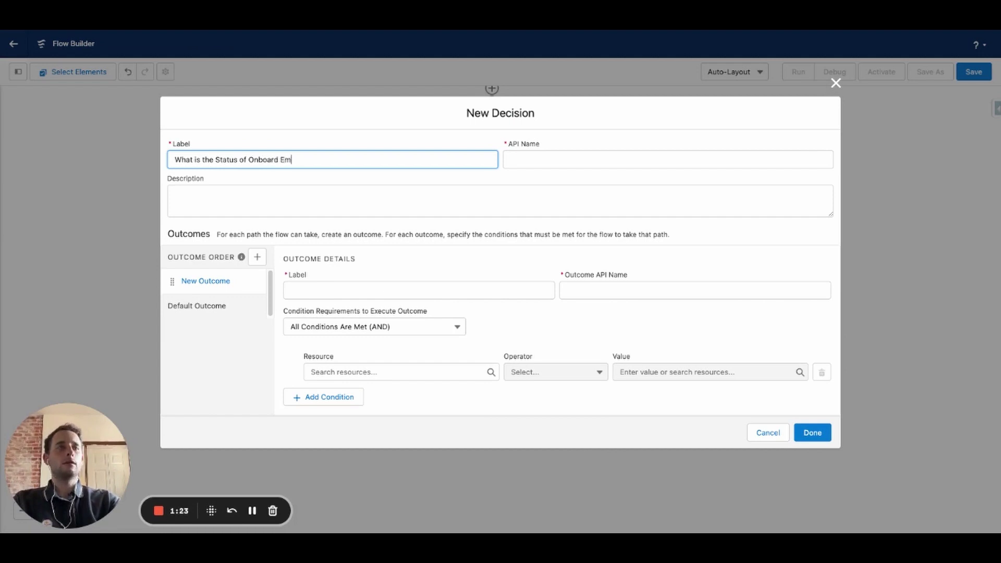
{"action": "type", "text": "ail Sent"}
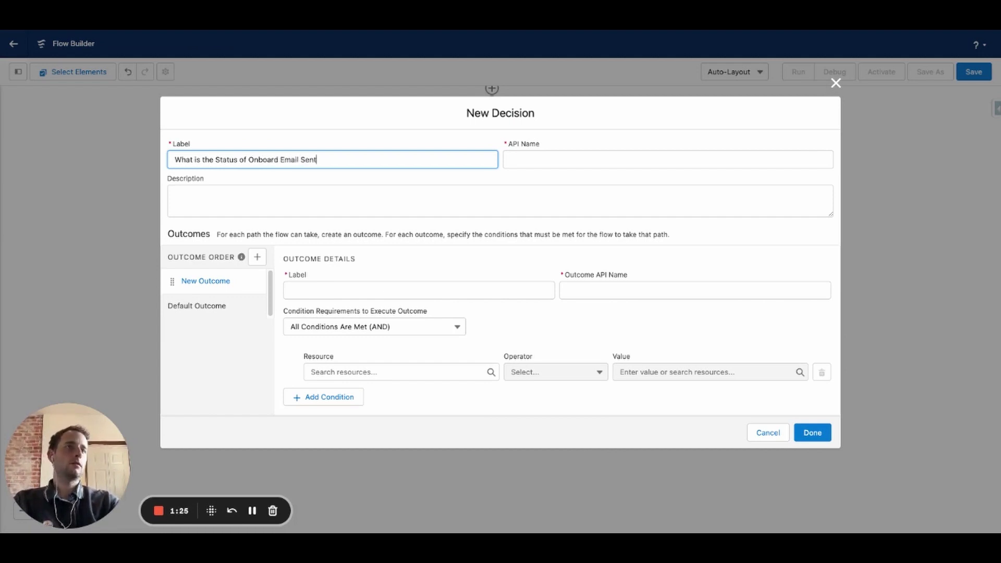
{"action": "type", "text": "?"}
{"action": "key", "text": "Tab"}
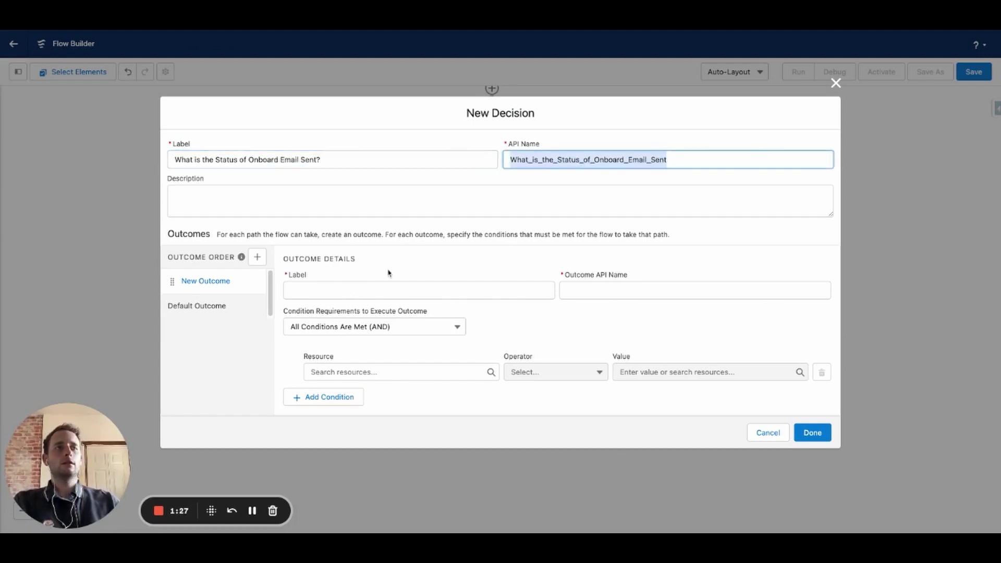
- Create outcome 'True' with condition onboardEmailStatus Equals the True global constant
{"action": "left_click", "coordinate": [326, 292]}
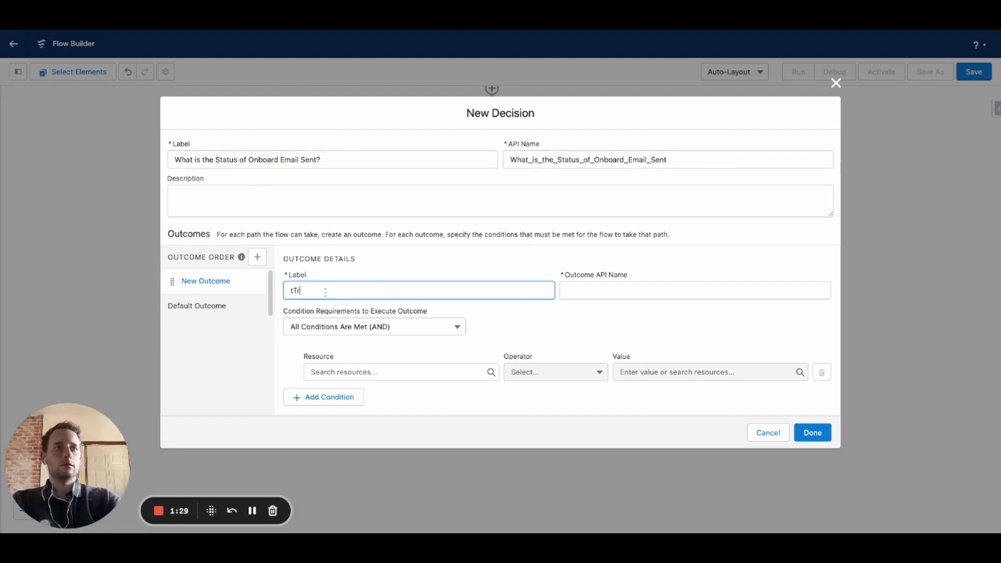
{"action": "key", "text": "BackSpace"}
{"action": "key", "text": "BackSpace"}
{"action": "key", "text": "BackSpace"}
{"action": "type", "text": "True"}
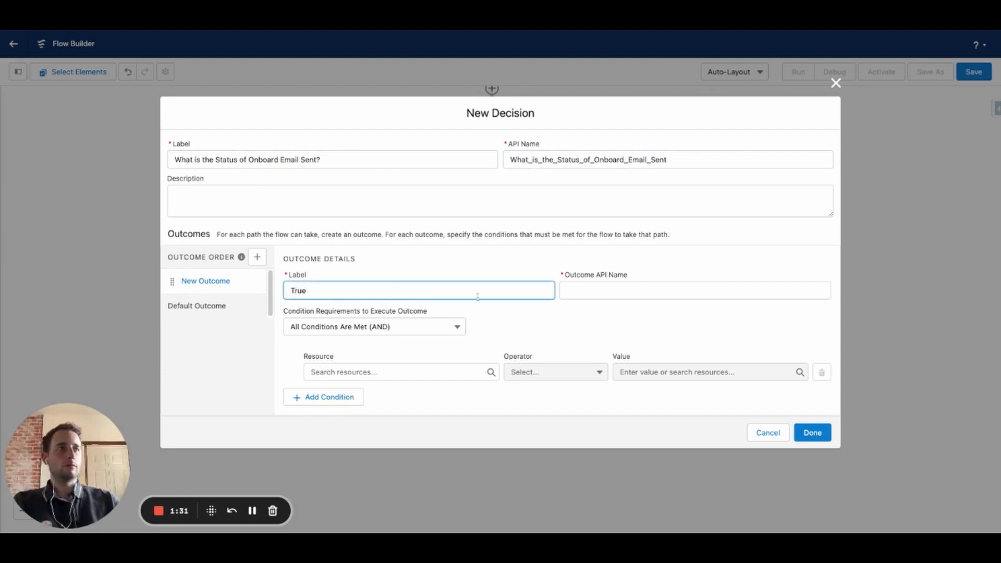
{"action": "left_click", "coordinate": [613, 291]}
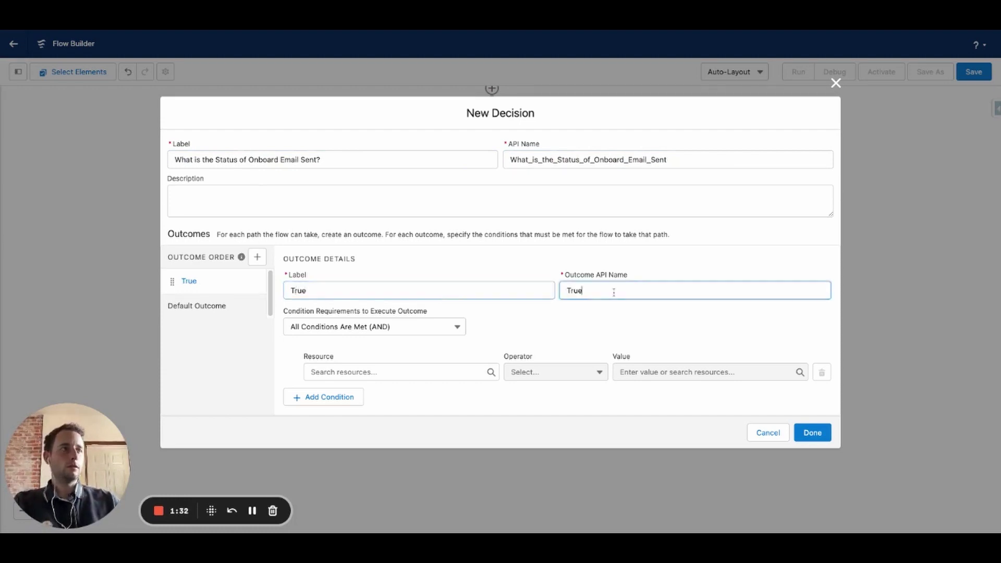
{"action": "left_click", "coordinate": [362, 371]}
{"action": "type", "text": "onboa"}
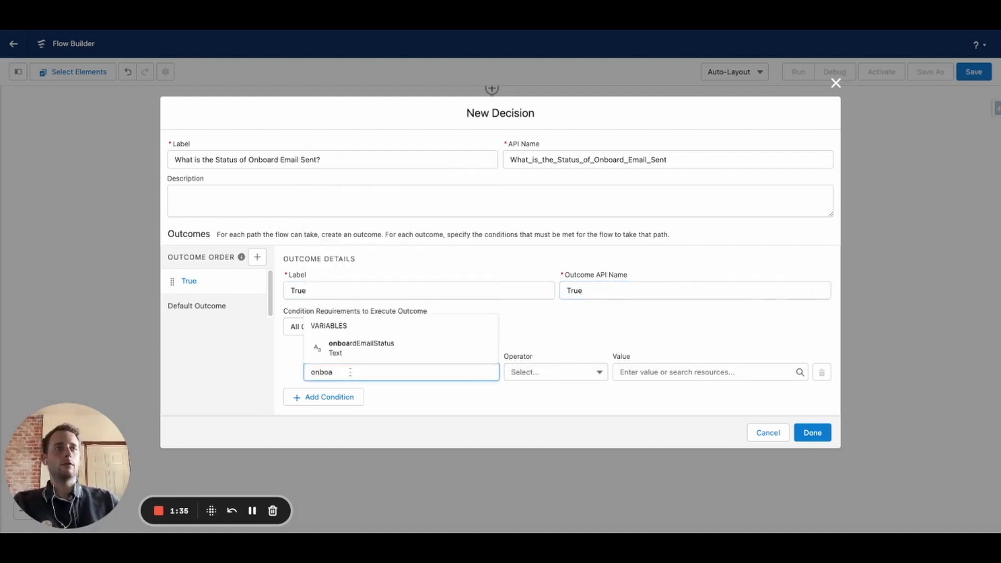
{"action": "left_click", "coordinate": [351, 354]}
{"action": "left_click", "coordinate": [646, 375]}
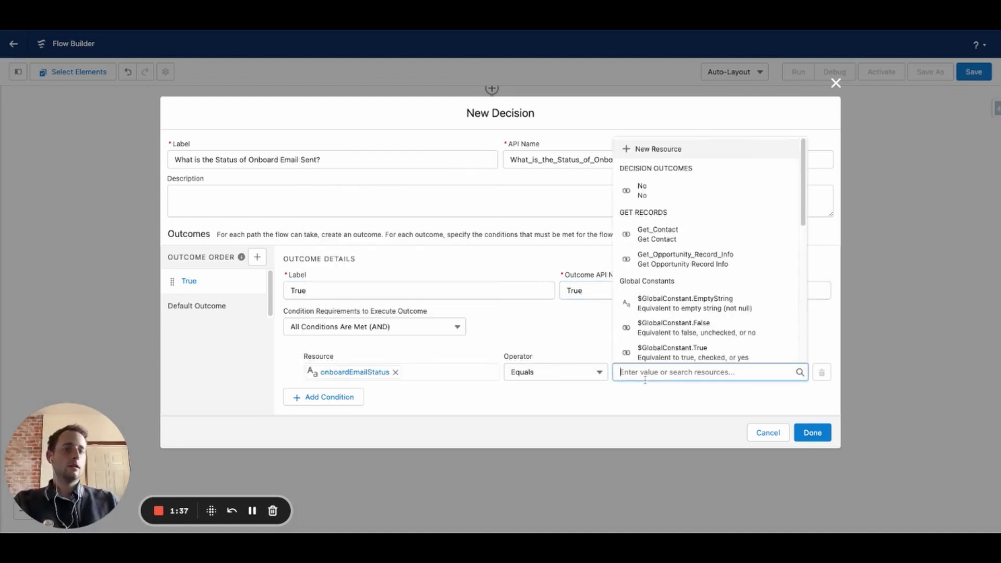
{"action": "type", "text": "tr"}
{"action": "left_click", "coordinate": [701, 308]}
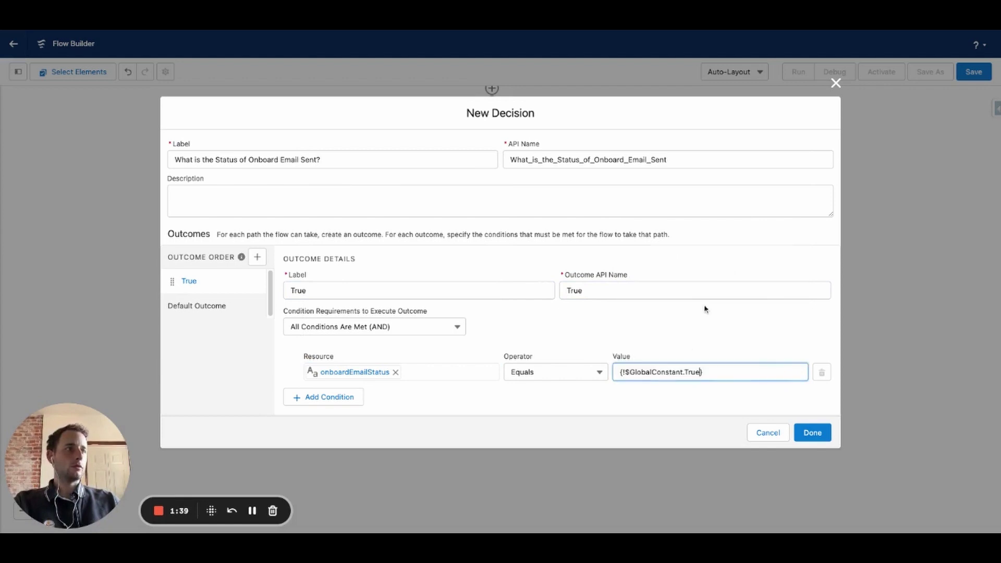
- Rename the default outcome to 'Default Outcome - False' and save the decision
{"action": "left_click", "coordinate": [248, 306]}
{"action": "left_click", "coordinate": [387, 277]}
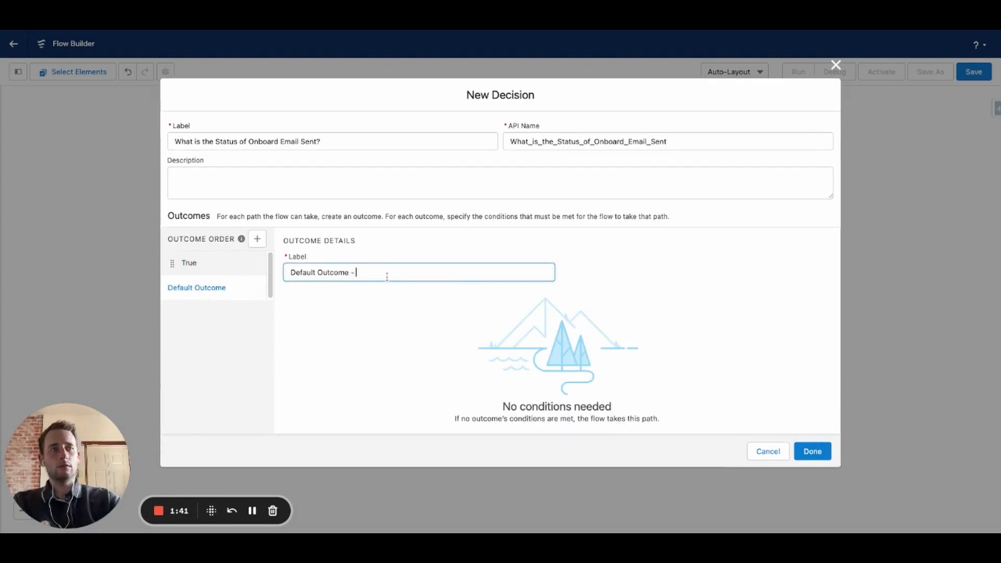
{"action": "type", "text": "False"}
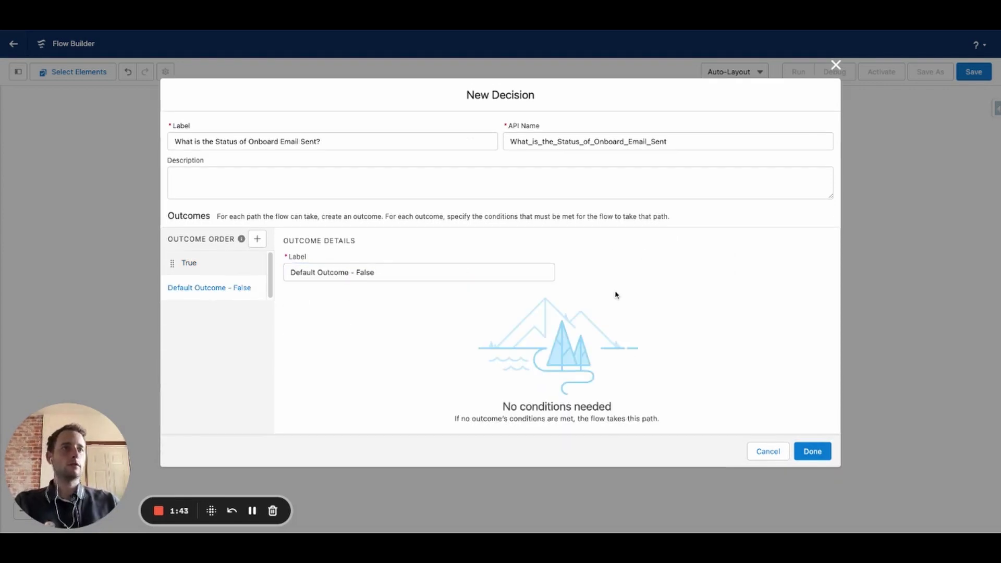
{"action": "left_click", "coordinate": [217, 264]}
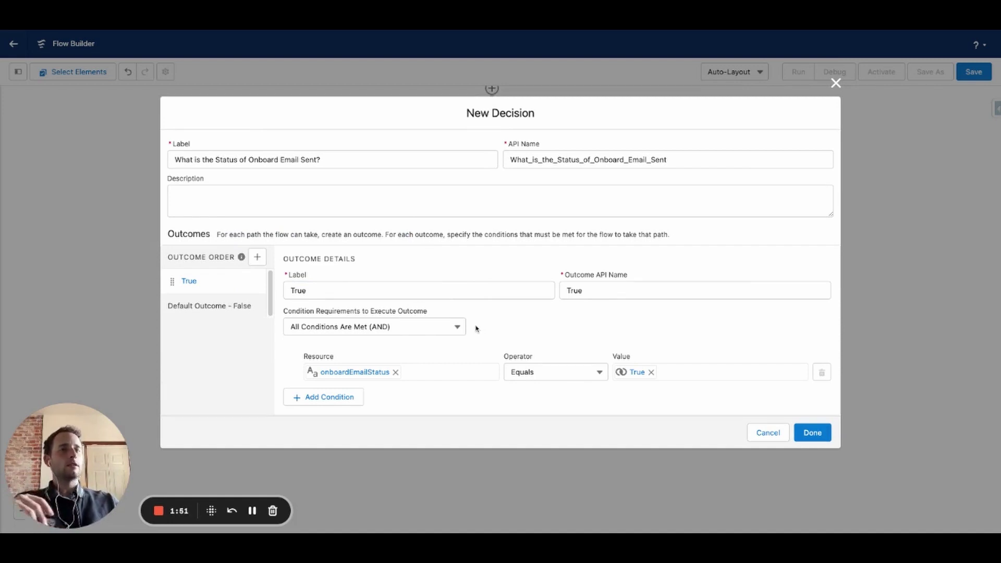
{"action": "left_click", "coordinate": [809, 431]}
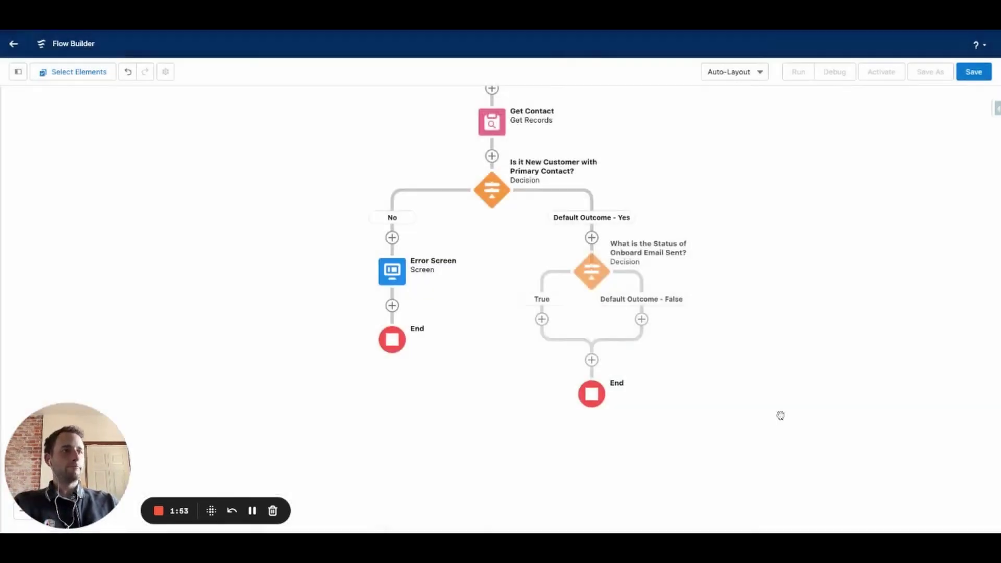
- End the flow on the True path and open the element list on the False path
{"action": "left_click", "coordinate": [542, 319]}
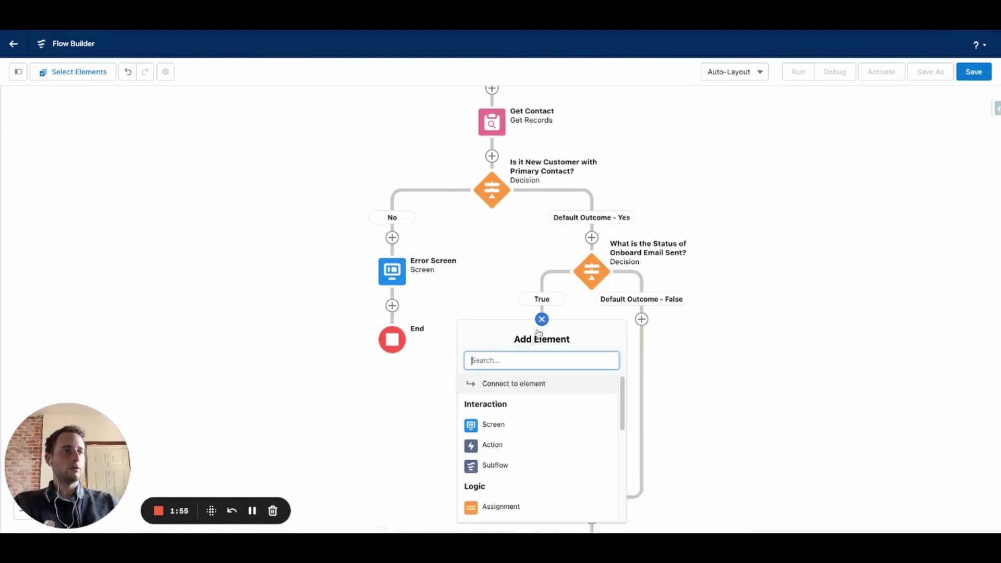
{"action": "scroll", "coordinate": [528, 431], "scroll_direction": "down", "scroll_amount": 5}
{"action": "left_click", "coordinate": [505, 427]}
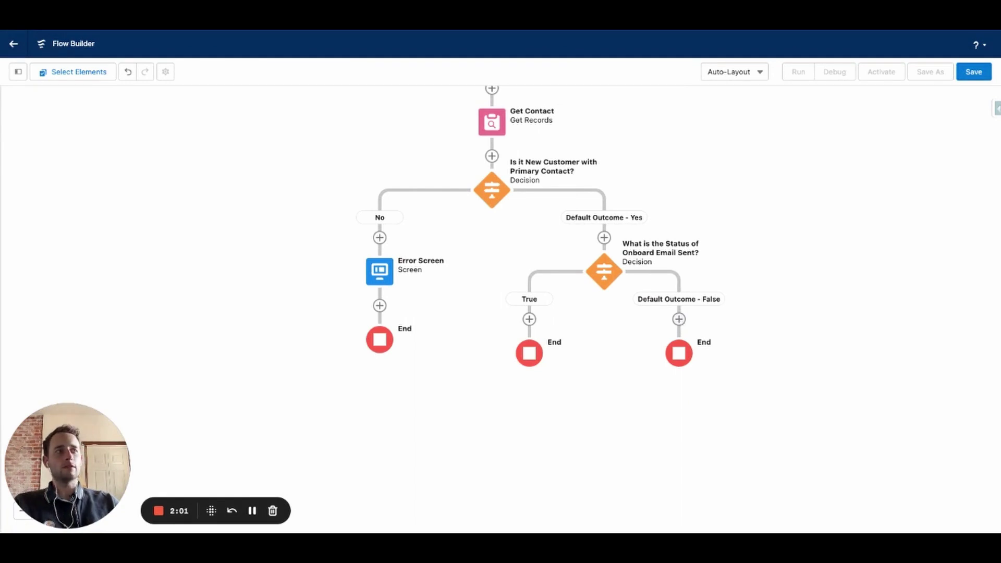
{"action": "left_click", "coordinate": [679, 320]}
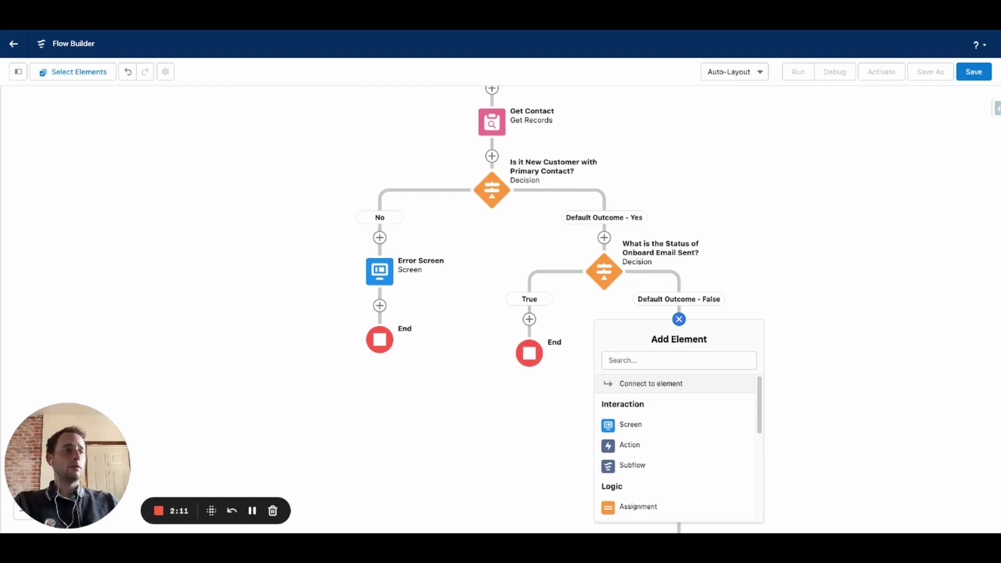
{"action": "scroll", "coordinate": [678, 448], "scroll_direction": "down", "scroll_amount": 5}
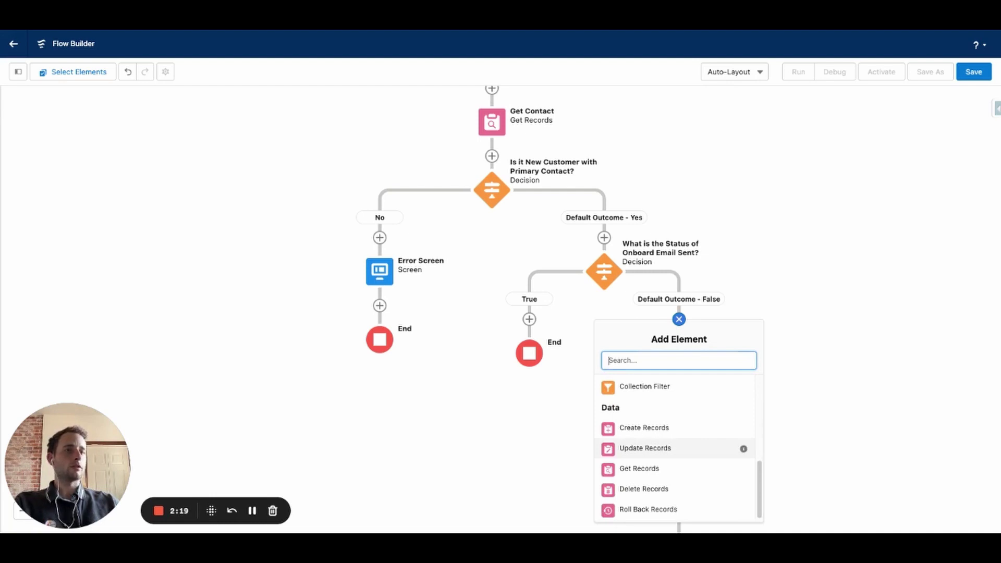
- Add an Update Records element on the False path labelled 'Update Onboard Email Sent Field'
{"action": "left_click", "coordinate": [645, 448]}
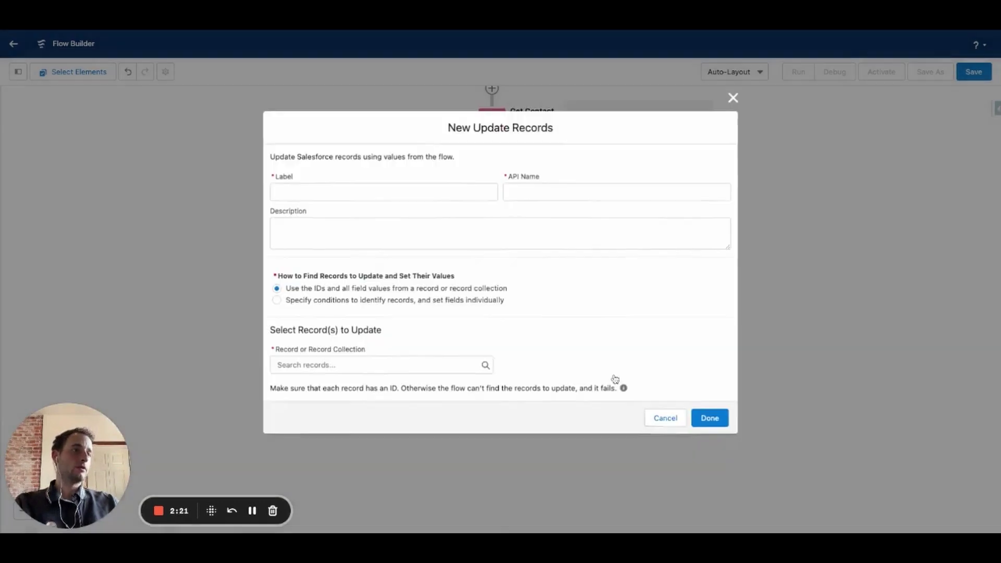
{"action": "type", "text": "Updat"}
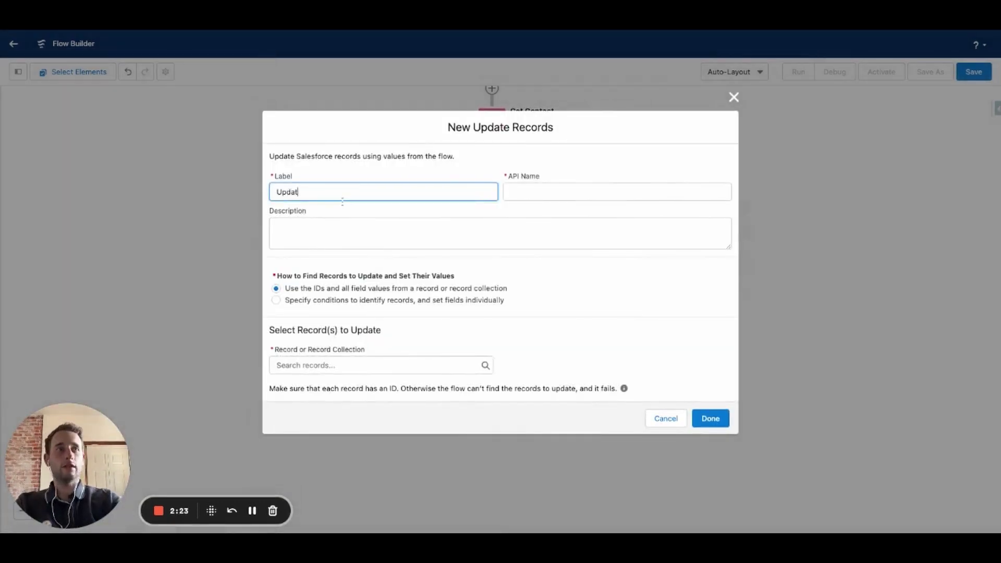
{"action": "type", "text": "e Pr"}
{"action": "key", "text": "BackSpace"}
{"action": "key", "text": "BackSpace"}
{"action": "type", "text": "Onbaor"}
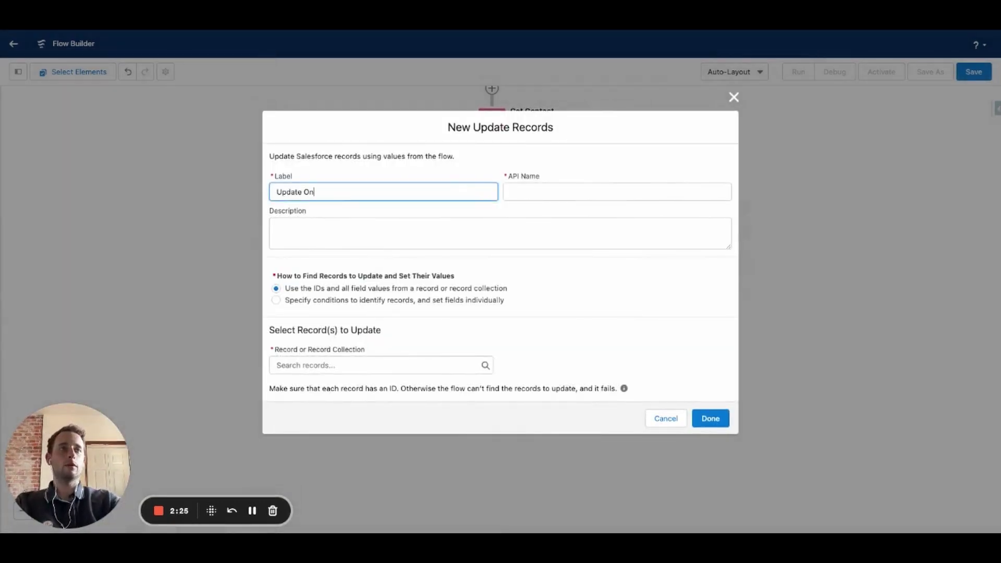
{"action": "key", "text": "BackSpace"}
{"action": "type", "text": "oard "}
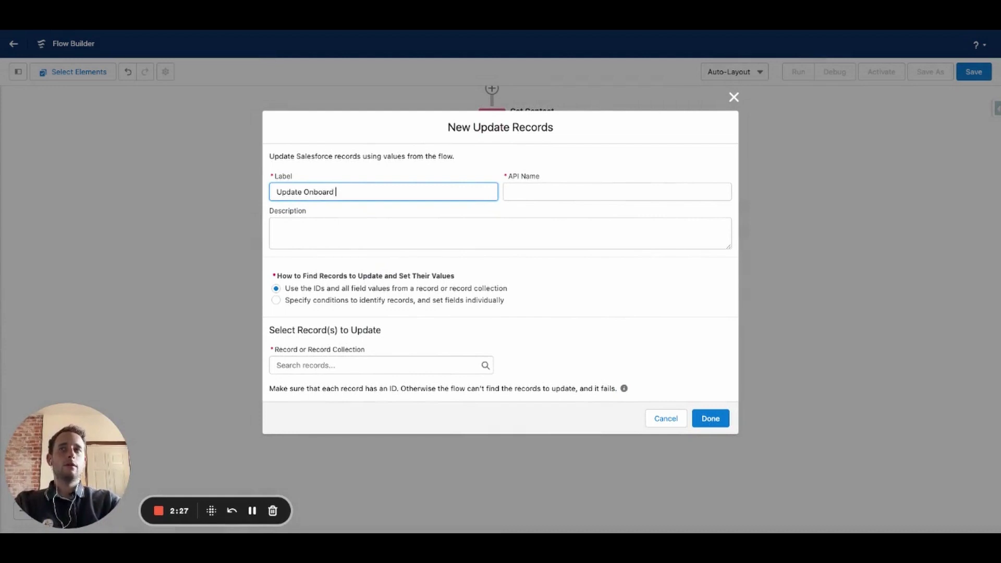
{"action": "type", "text": "Email Sent Field"}
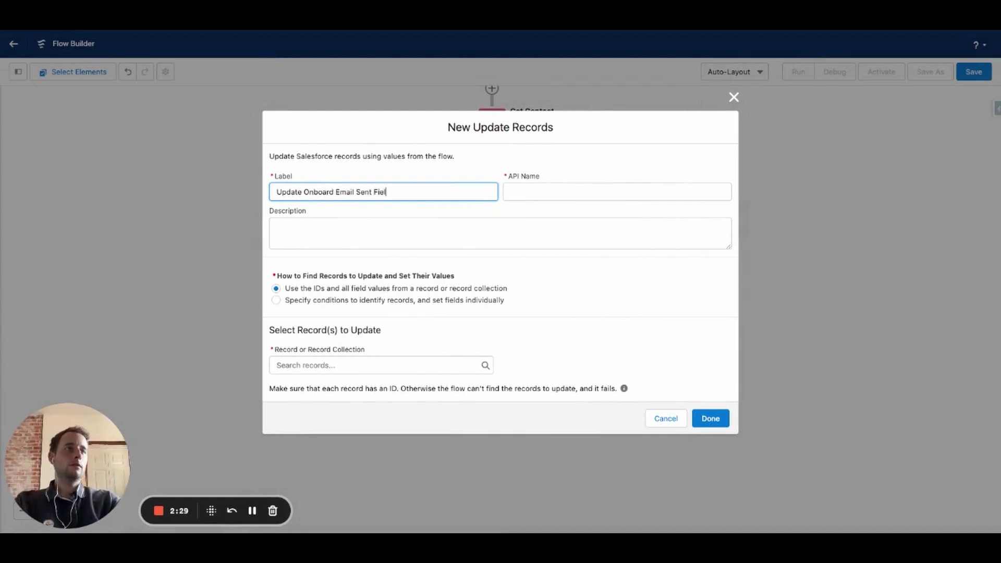
{"action": "key", "text": "Tab"}
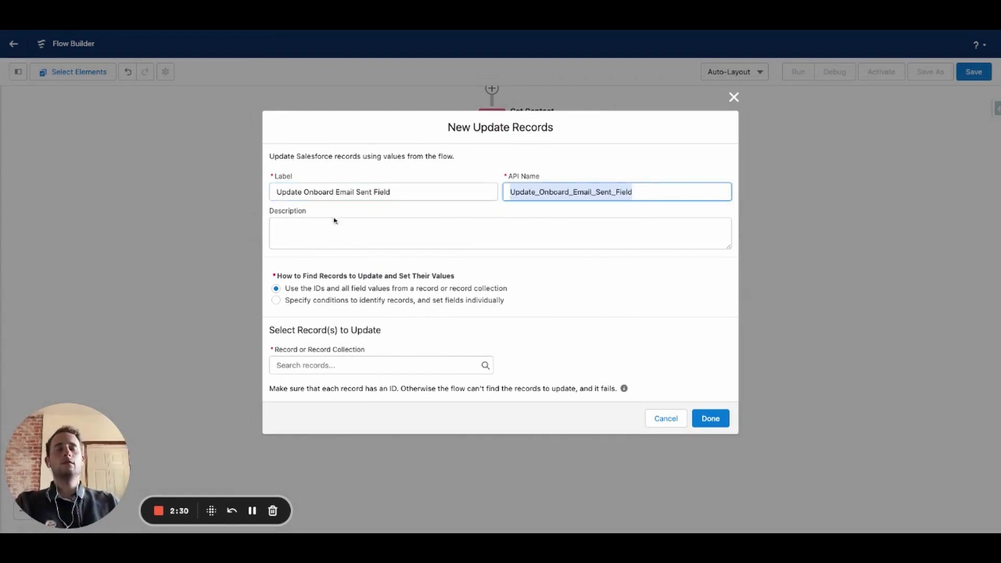
- Update Opportunity records filtered by conditions where Id equals recordId
{"action": "left_click", "coordinate": [276, 300]}
{"action": "left_click", "coordinate": [350, 378]}
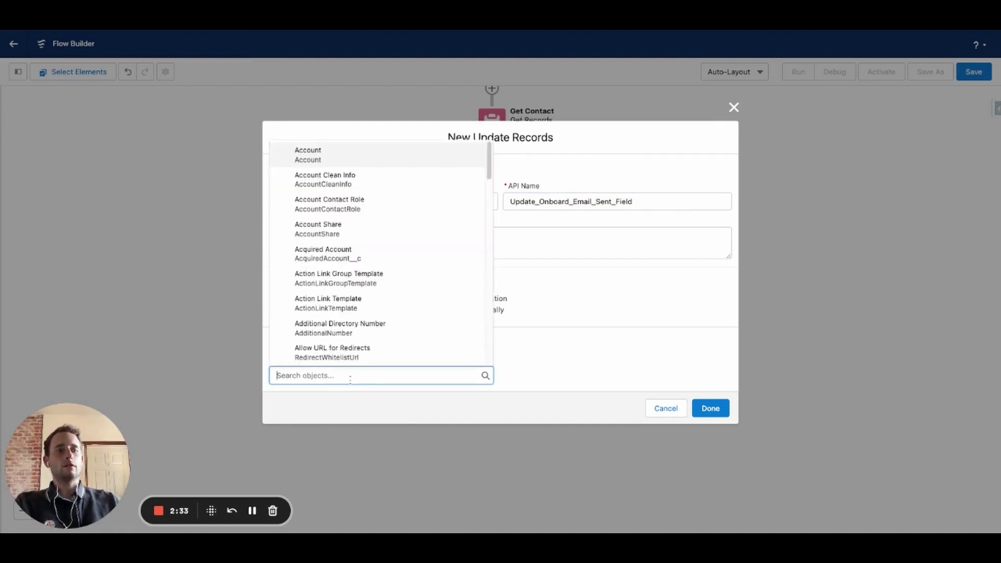
{"action": "type", "text": "opp"}
{"action": "left_click", "coordinate": [314, 204]}
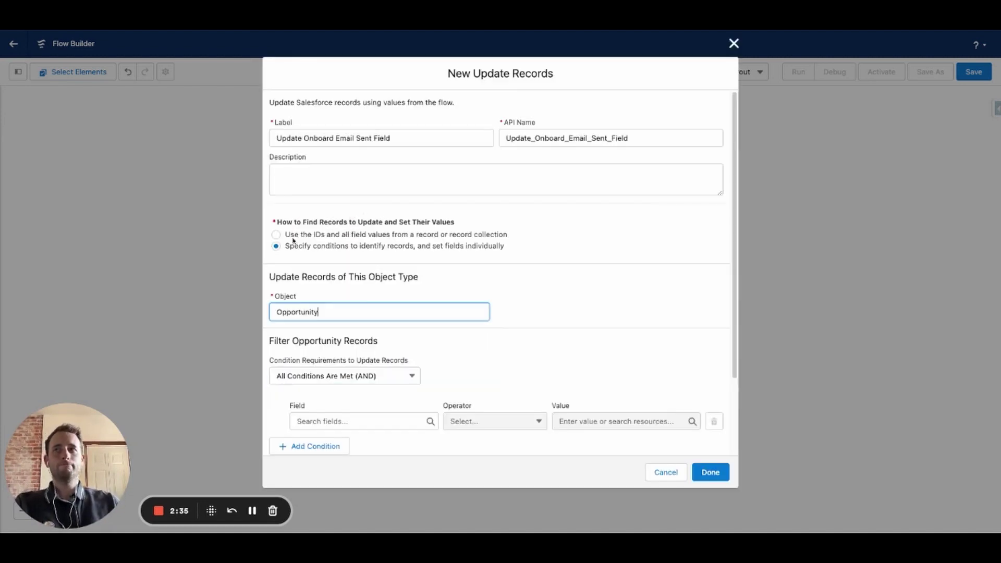
{"action": "left_click", "coordinate": [387, 421]}
{"action": "type", "text": "Id"}
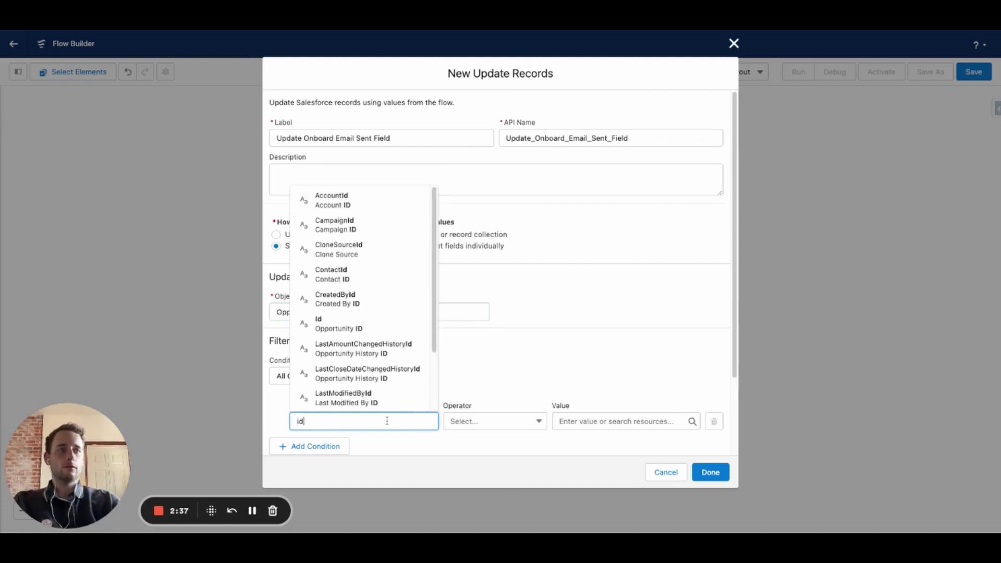
{"action": "left_click", "coordinate": [345, 315]}
{"action": "scroll", "coordinate": [537, 373], "scroll_direction": "down", "scroll_amount": 2}
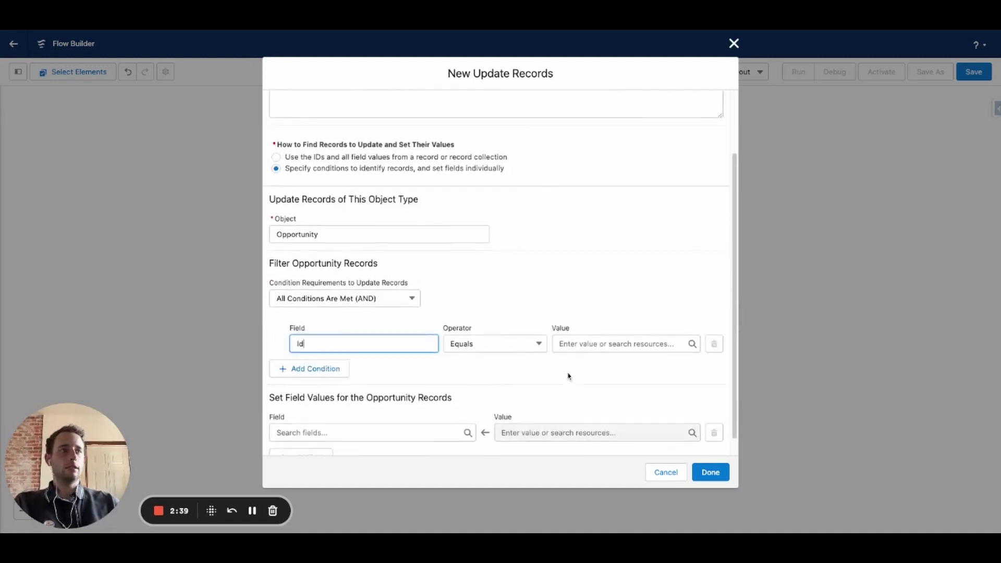
{"action": "left_click", "coordinate": [589, 343]}
{"action": "type", "text": "rec"}
{"action": "left_click", "coordinate": [594, 320]}
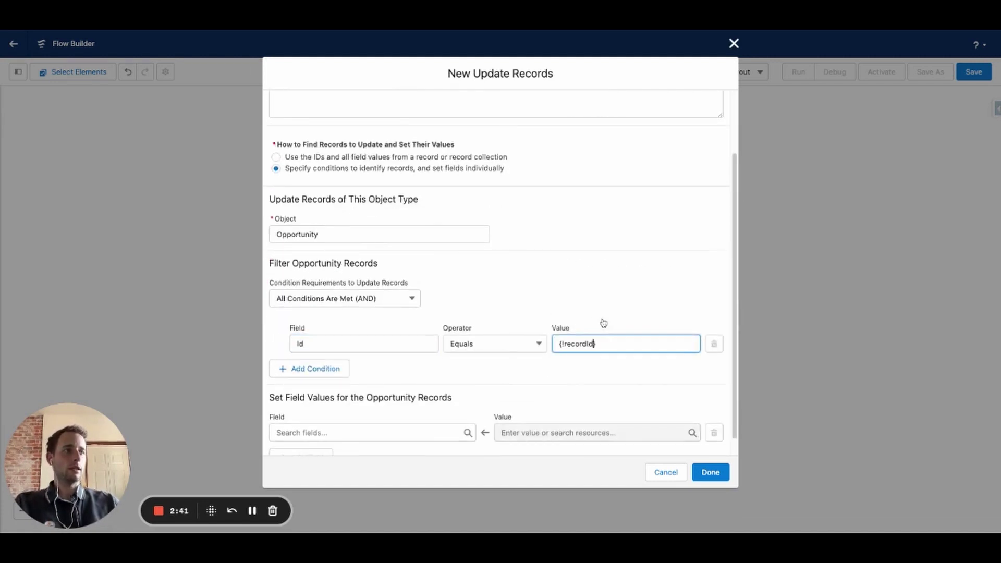
- Set Onboard_Email_Sent__c to True and save the Update Records step
{"action": "scroll", "coordinate": [531, 314], "scroll_direction": "down", "scroll_amount": 1}
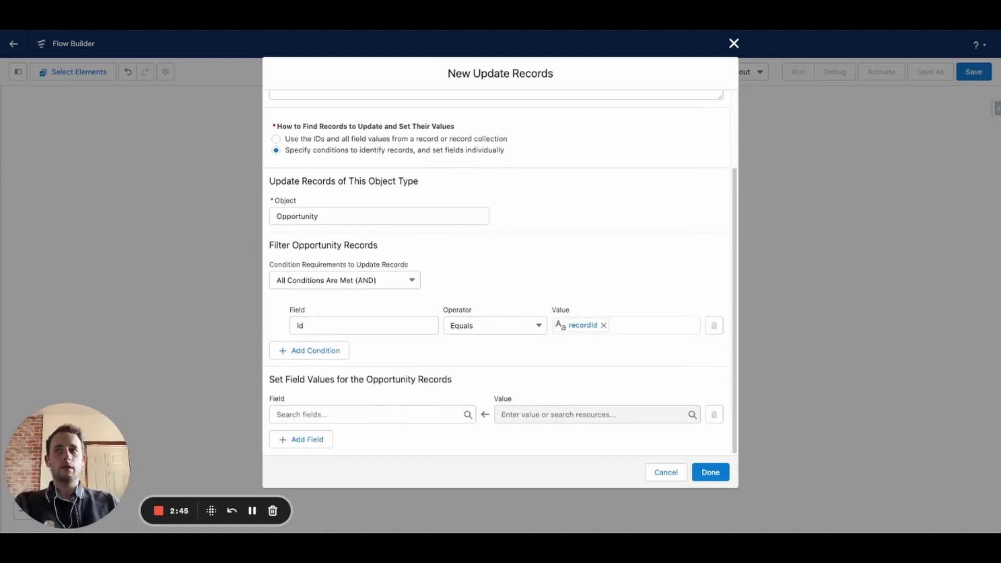
{"action": "left_click", "coordinate": [317, 415]}
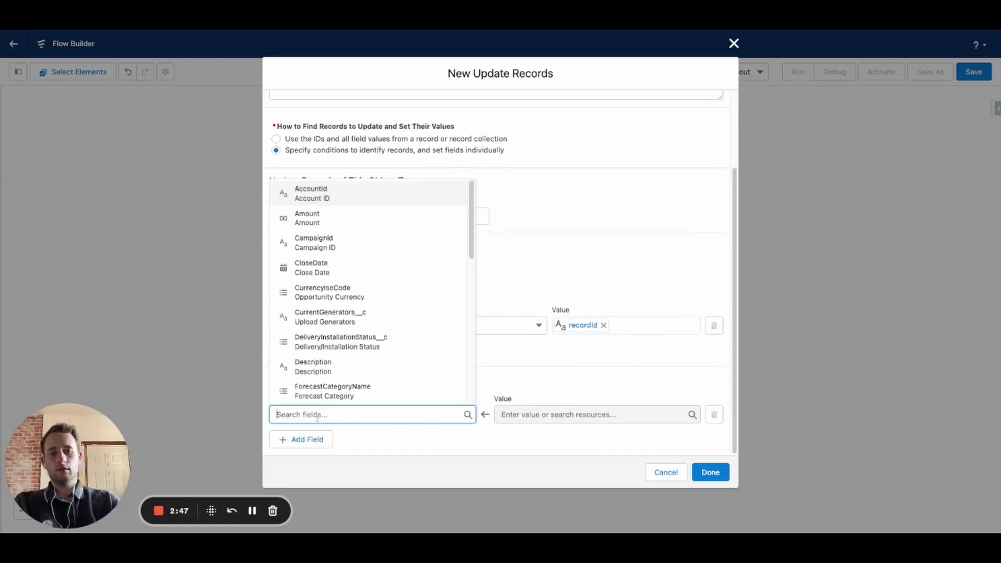
{"action": "type", "text": "onbo"}
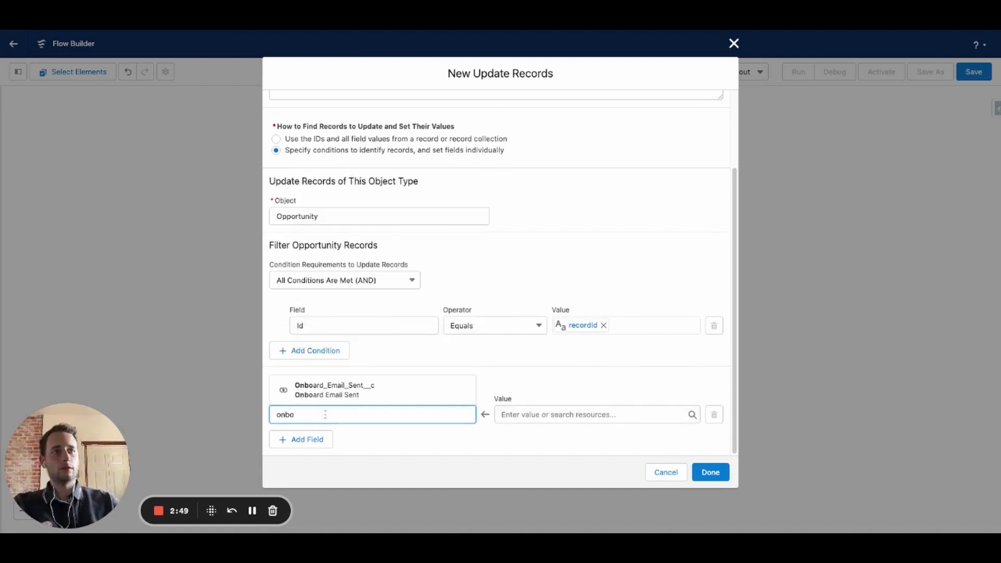
{"action": "left_click", "coordinate": [344, 390]}
{"action": "left_click", "coordinate": [574, 415]}
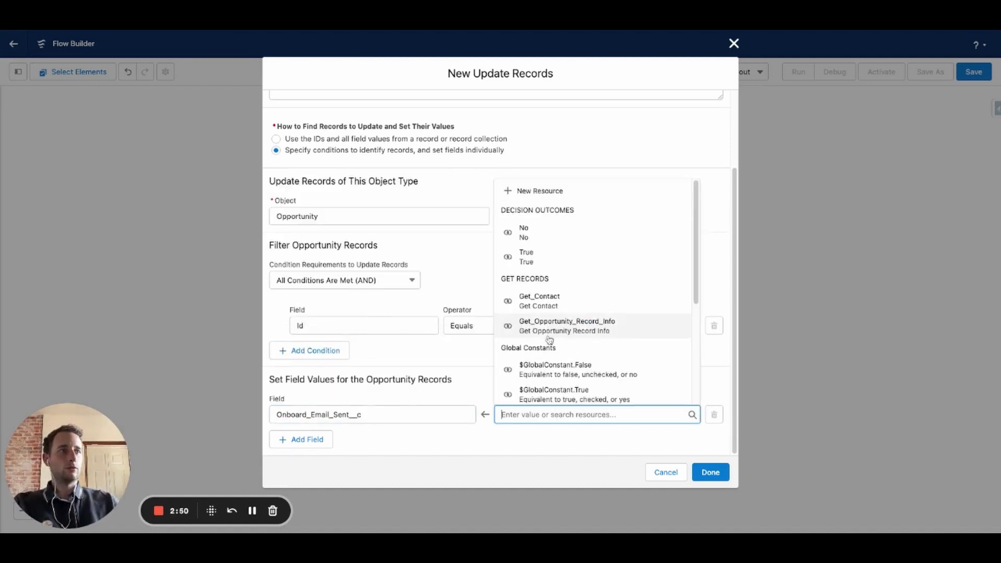
{"action": "left_click", "coordinate": [597, 391]}
{"action": "left_click", "coordinate": [713, 473]}
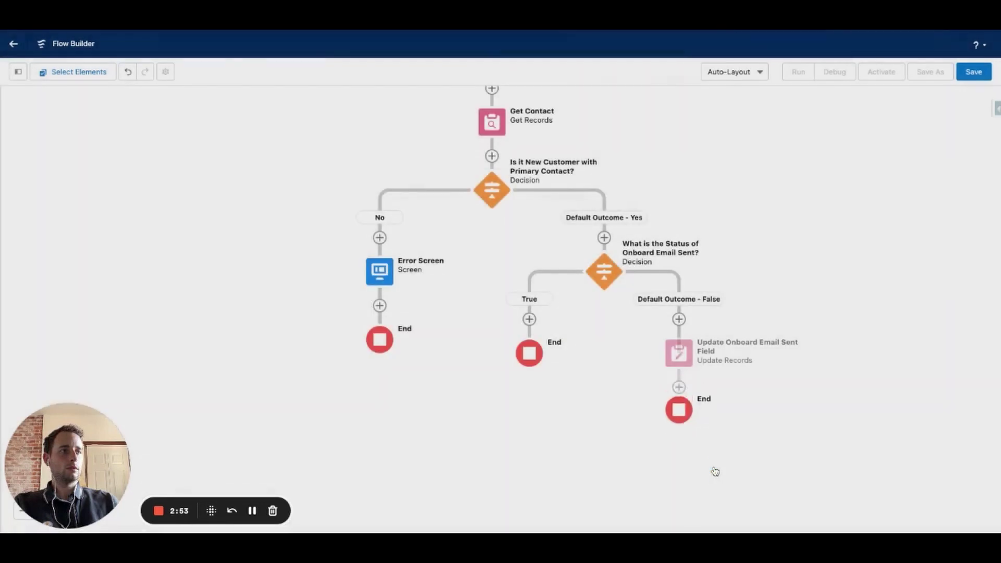
- Add a Send Email action after the Update Records step
{"action": "left_click", "coordinate": [679, 387]}
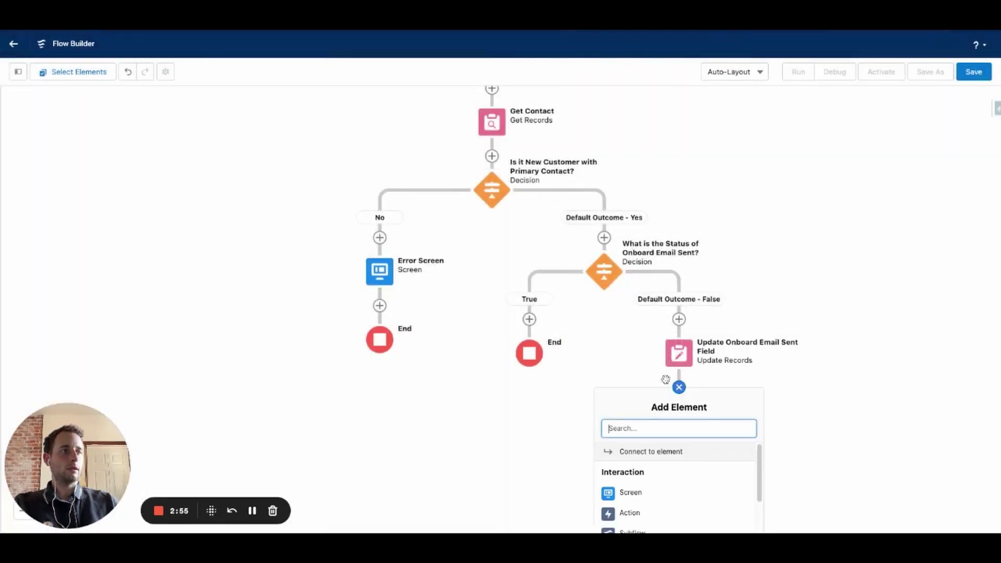
{"action": "left_click", "coordinate": [503, 467]}
{"action": "left_click", "coordinate": [711, 284]}
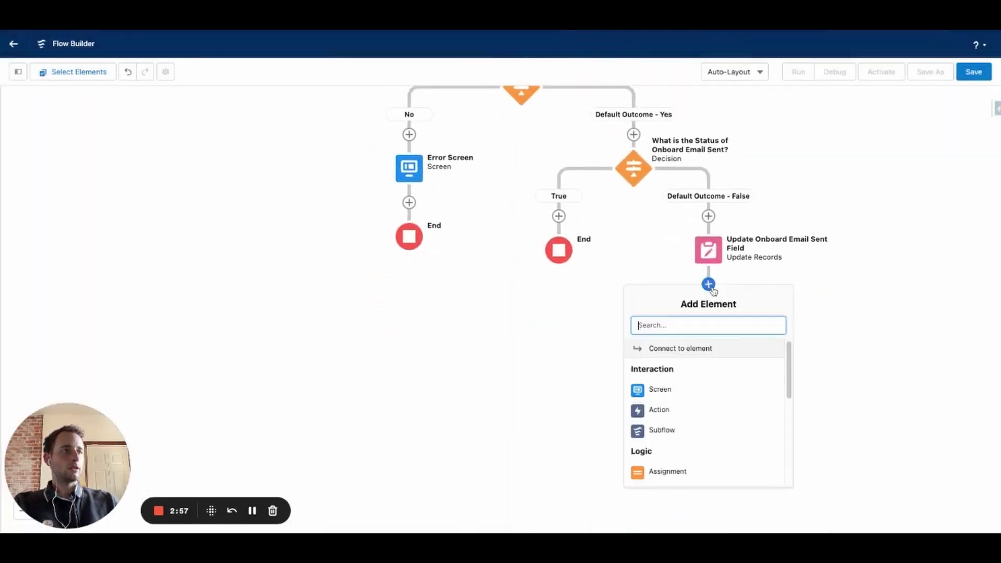
{"action": "left_click", "coordinate": [708, 284]}
{"action": "left_click", "coordinate": [708, 284]}
{"action": "left_click", "coordinate": [659, 410]}
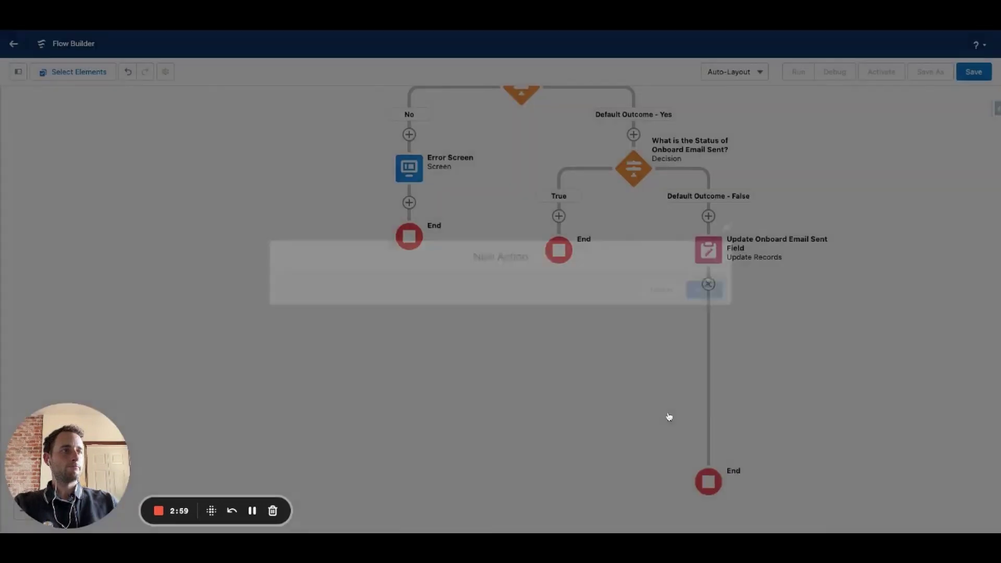
{"action": "type", "text": "send ema"}
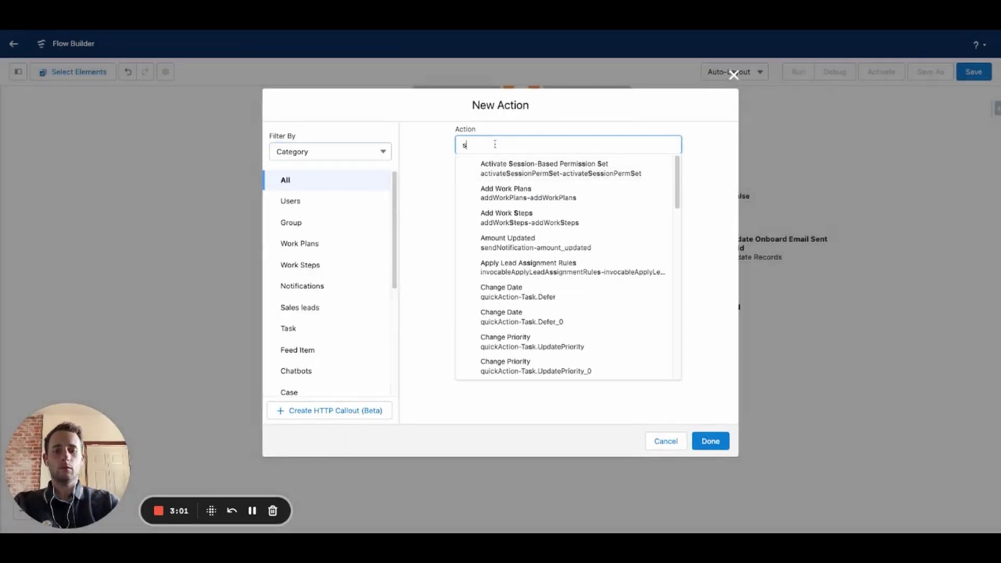
{"action": "left_click", "coordinate": [497, 168]}
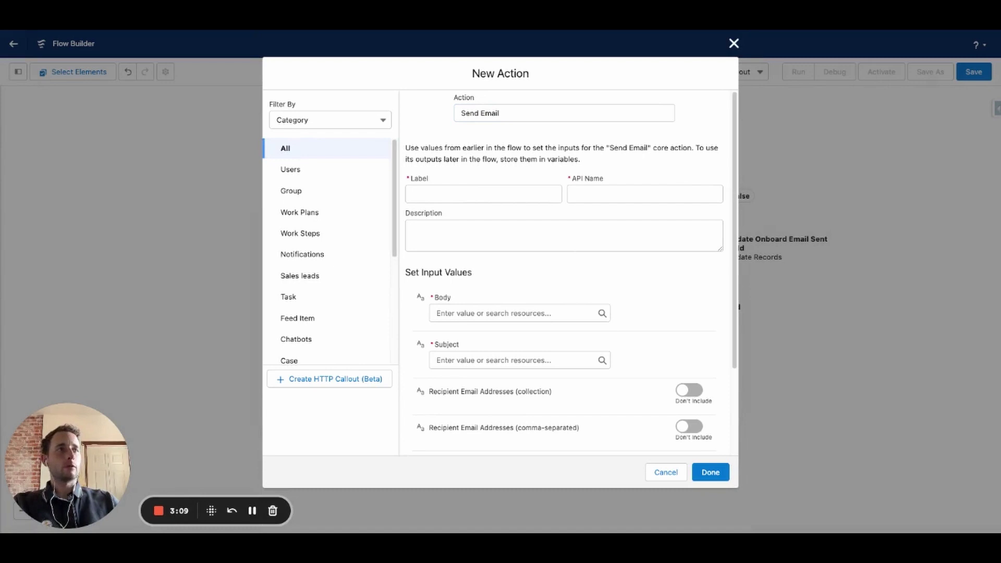
- Label the action 'Send Email to Primary Contact' and begin a new resource for its Body
{"action": "left_click", "coordinate": [528, 199]}
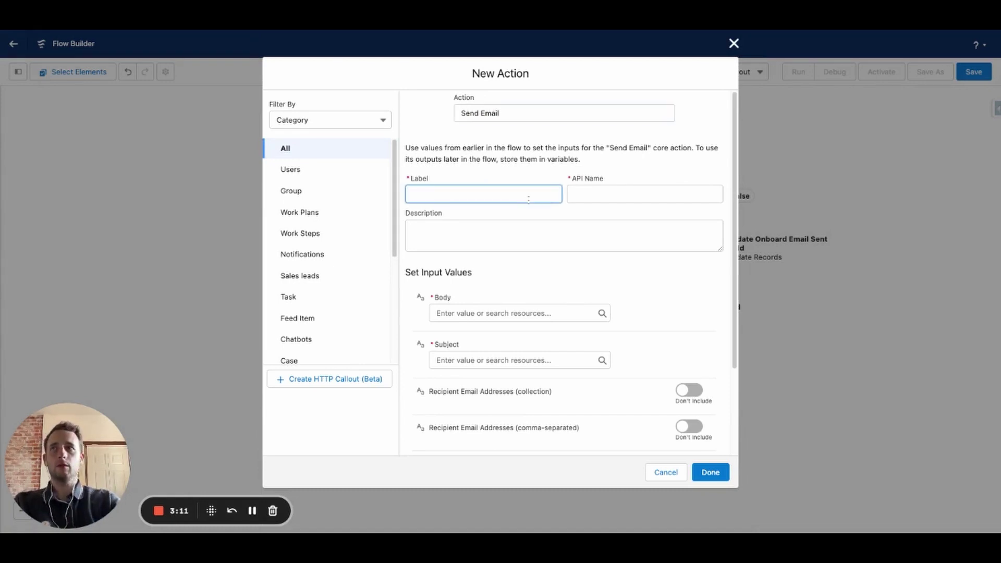
{"action": "type", "text": "Send Email"}
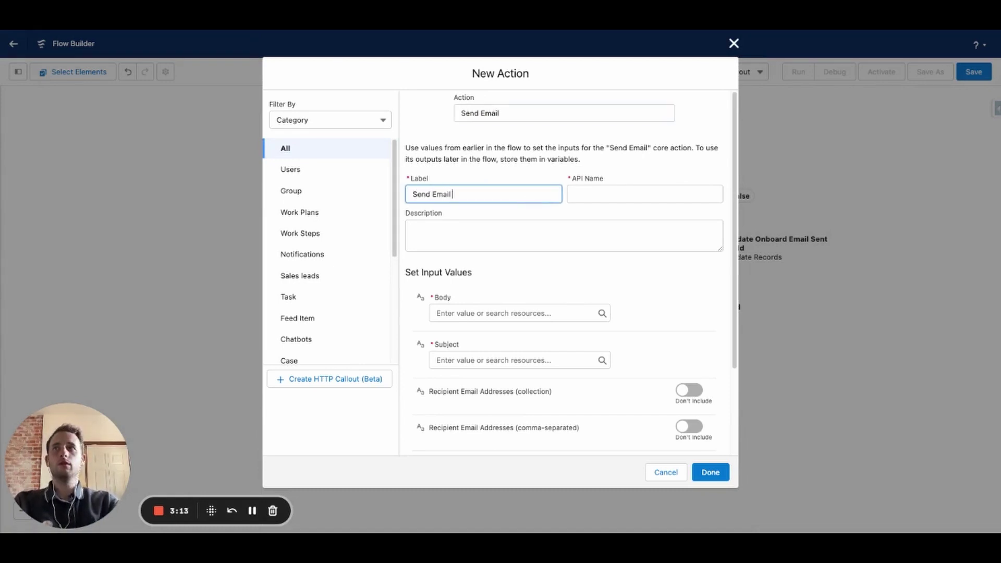
{"action": "type", "text": " to Primary Conta"}
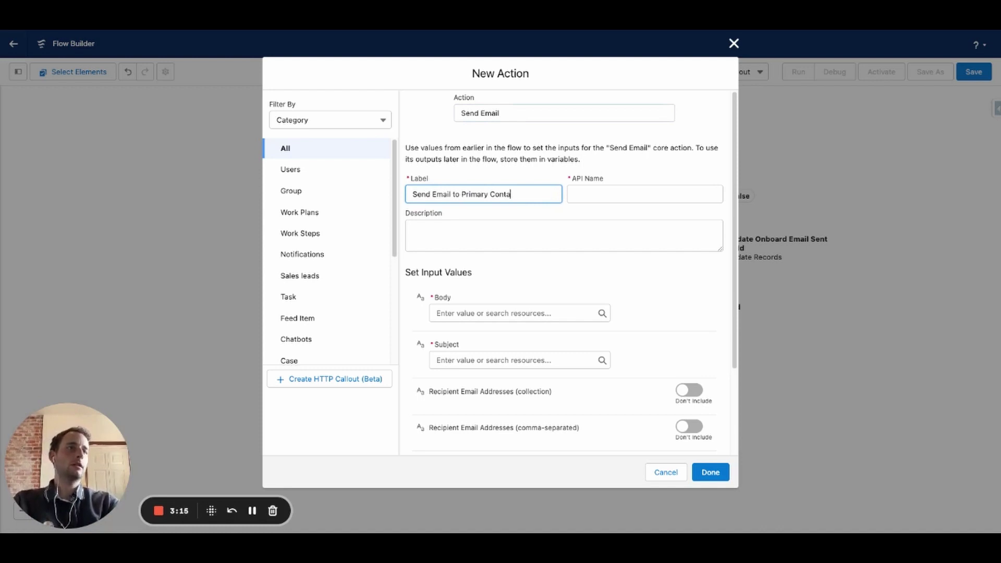
{"action": "type", "text": "ct"}
{"action": "key", "text": "Tab"}
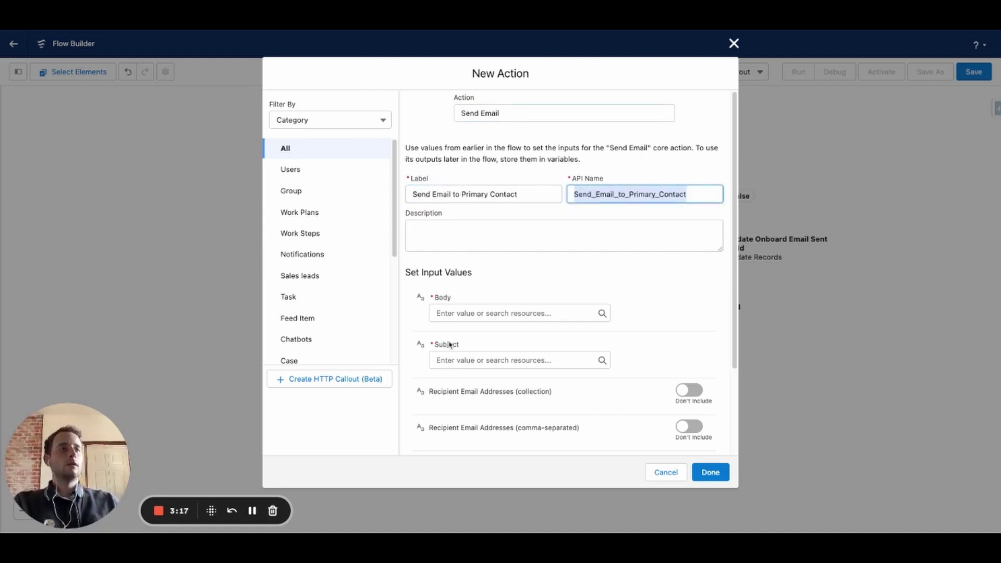
{"action": "left_click", "coordinate": [458, 312]}
{"action": "left_click", "coordinate": [460, 94]}
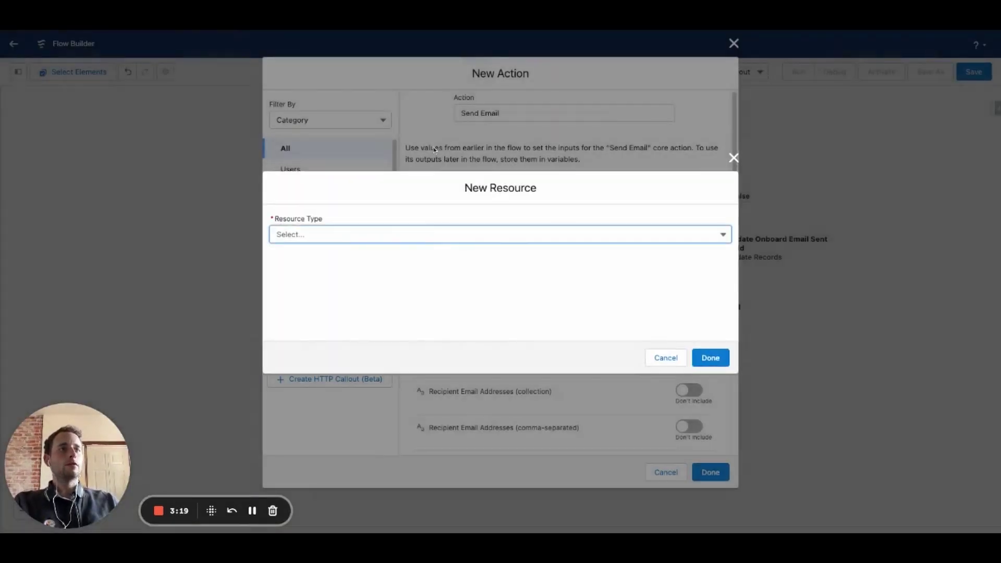
- Make the new resource a Text Template with API name emailBody
{"action": "left_click", "coordinate": [337, 235]}
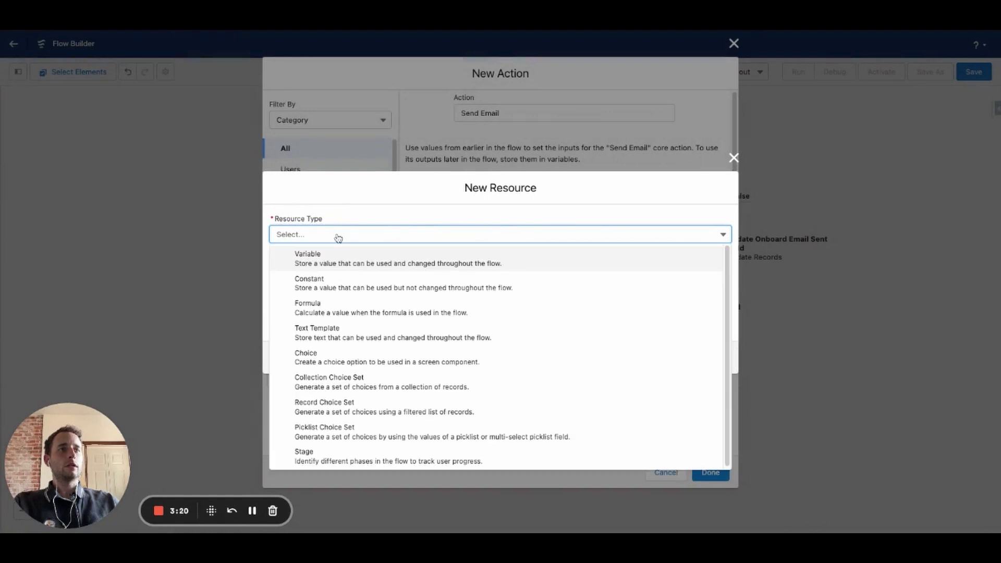
{"action": "left_click", "coordinate": [364, 340]}
{"action": "left_click", "coordinate": [312, 213]}
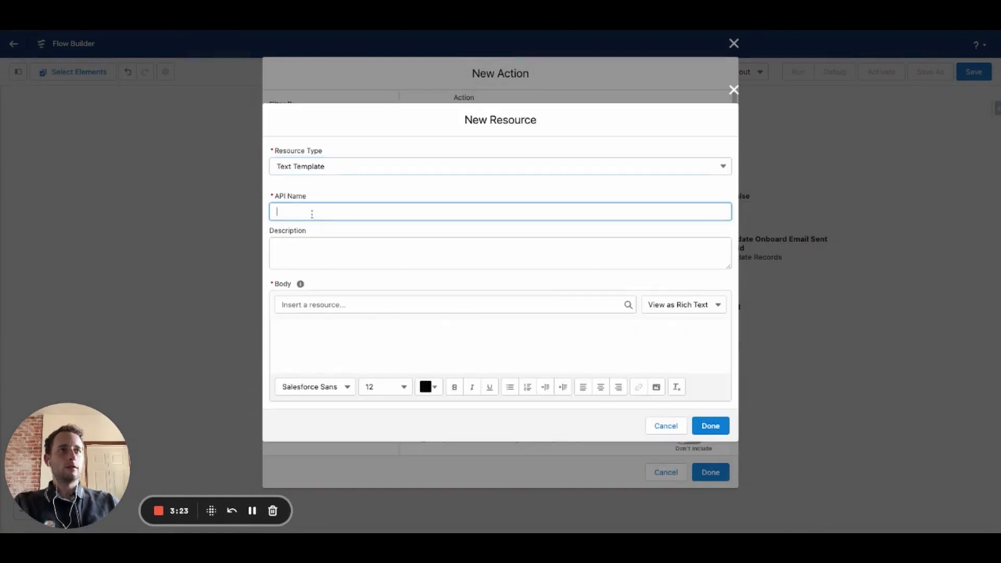
{"action": "type", "text": "emailBody"}
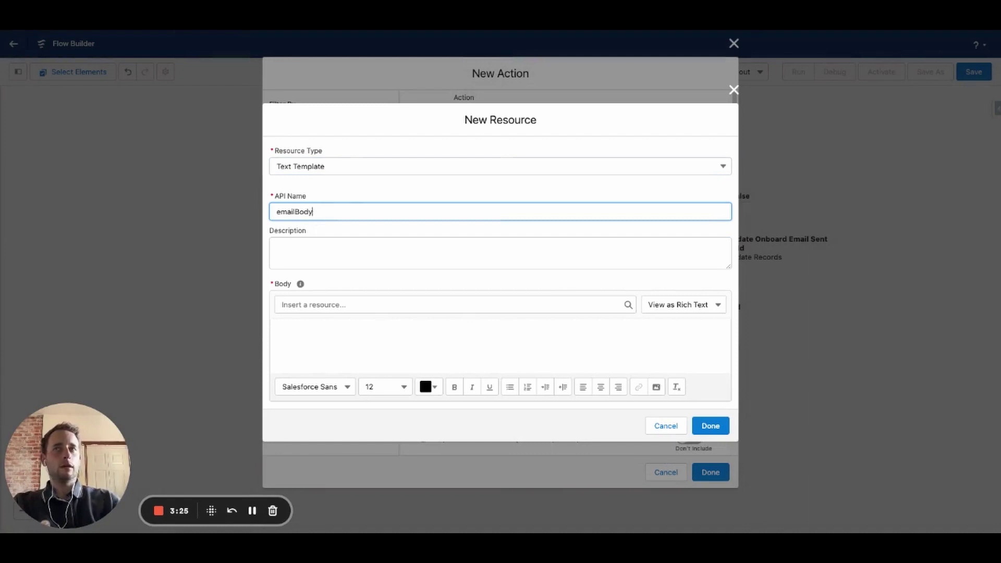
{"action": "left_click", "coordinate": [326, 338]}
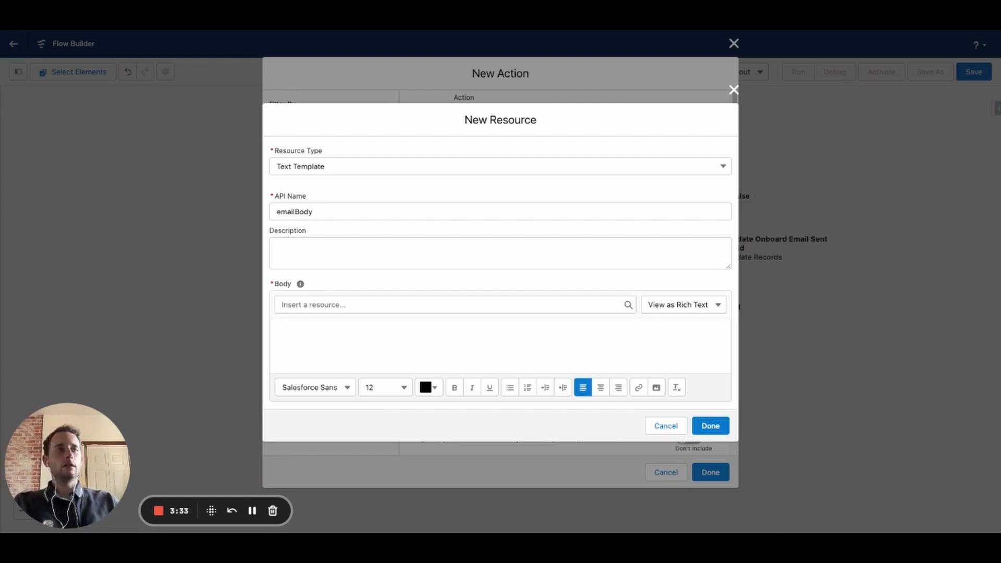
- Start the body with 'Hey' followed by the Opportunity Contact Role contact's FirstName
{"action": "left_click", "coordinate": [279, 332]}
{"action": "type", "text": "Hey"}
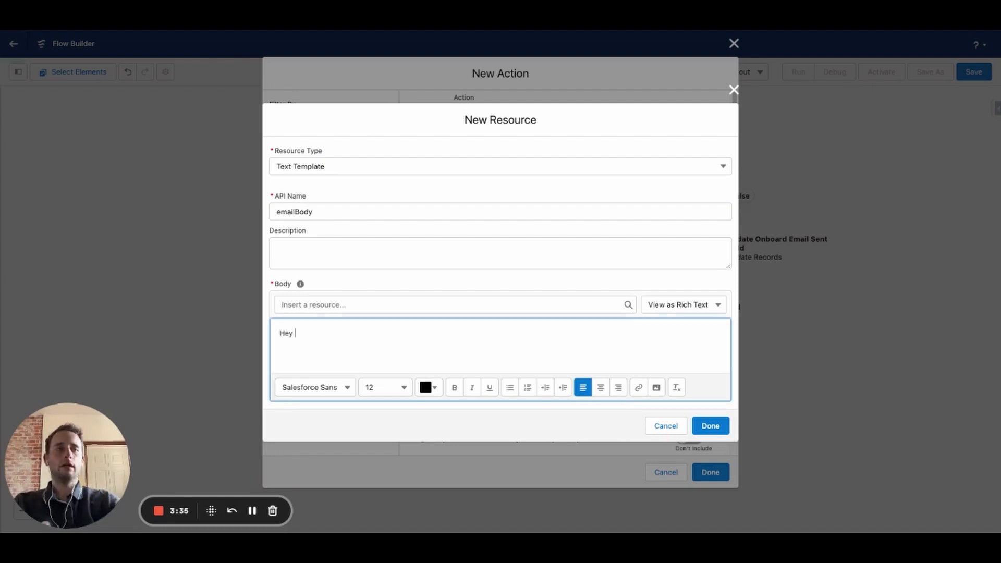
{"action": "left_click", "coordinate": [321, 305]}
{"action": "scroll", "coordinate": [466, 236], "scroll_direction": "down", "scroll_amount": 2}
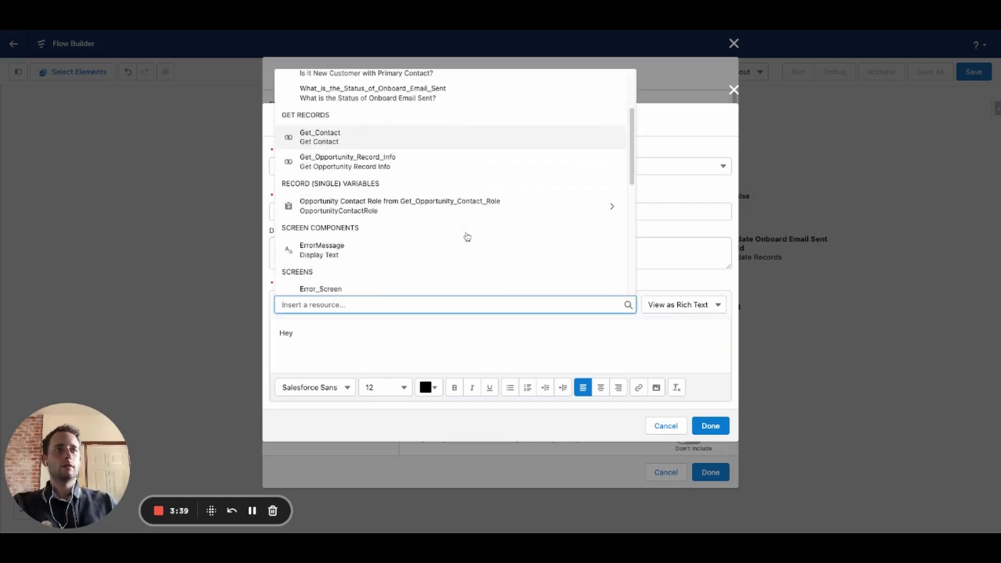
{"action": "left_click", "coordinate": [436, 210]}
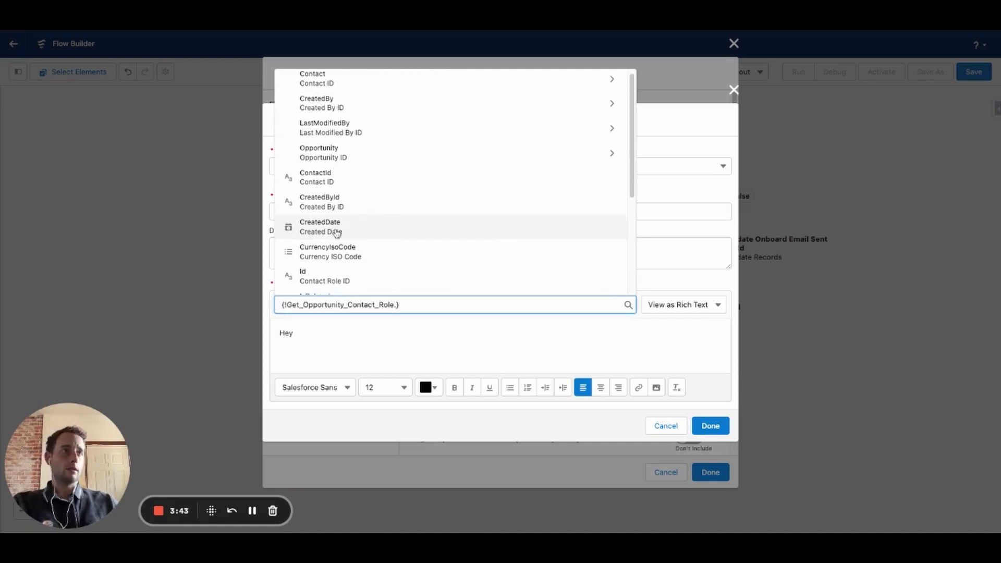
{"action": "scroll", "coordinate": [336, 233], "scroll_direction": "down", "scroll_amount": 5}
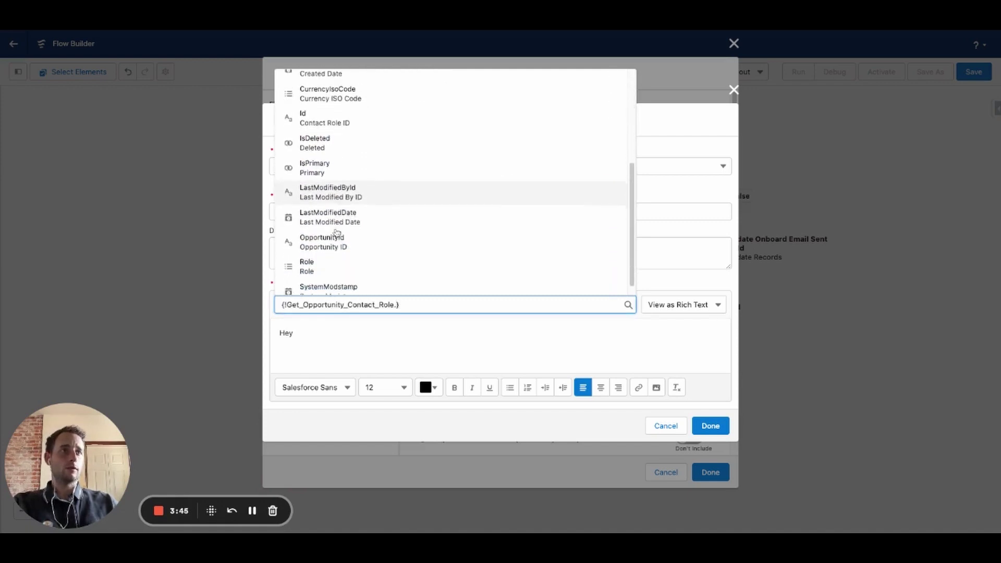
{"action": "scroll", "coordinate": [337, 233], "scroll_direction": "up", "scroll_amount": 5}
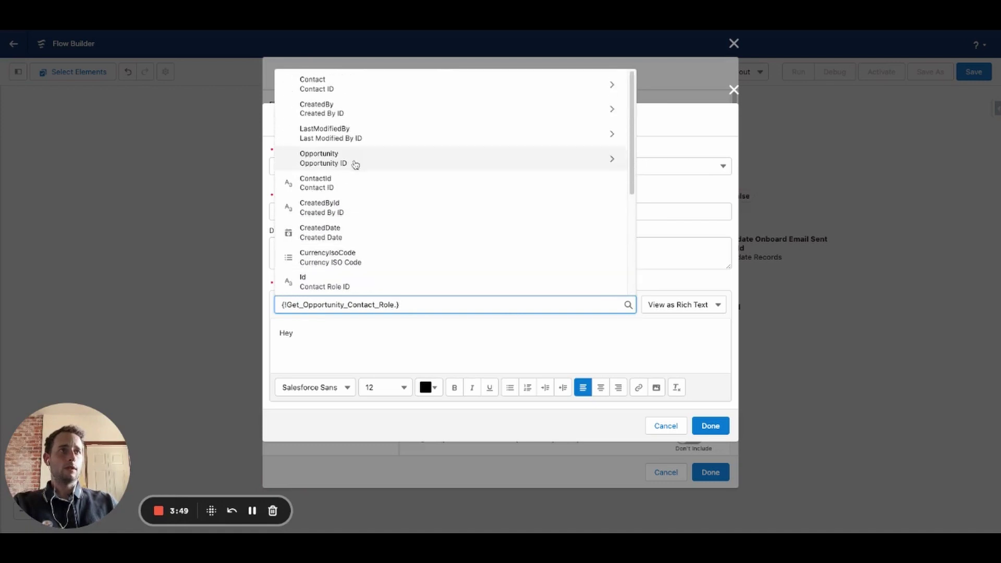
{"action": "left_click", "coordinate": [339, 84]}
{"action": "scroll", "coordinate": [396, 219], "scroll_direction": "down", "scroll_amount": 5}
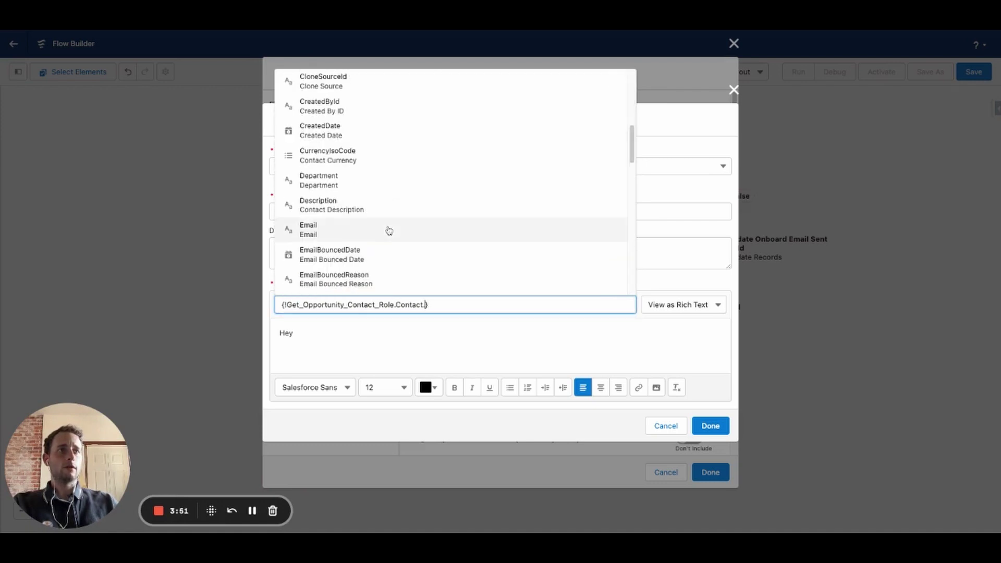
{"action": "scroll", "coordinate": [386, 226], "scroll_direction": "down", "scroll_amount": 3}
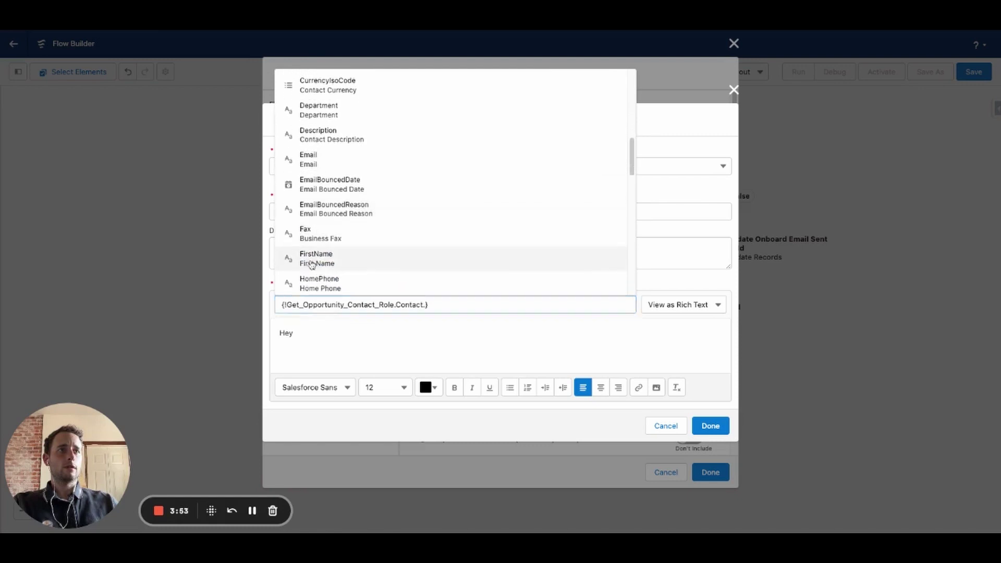
{"action": "left_click", "coordinate": [311, 263]}
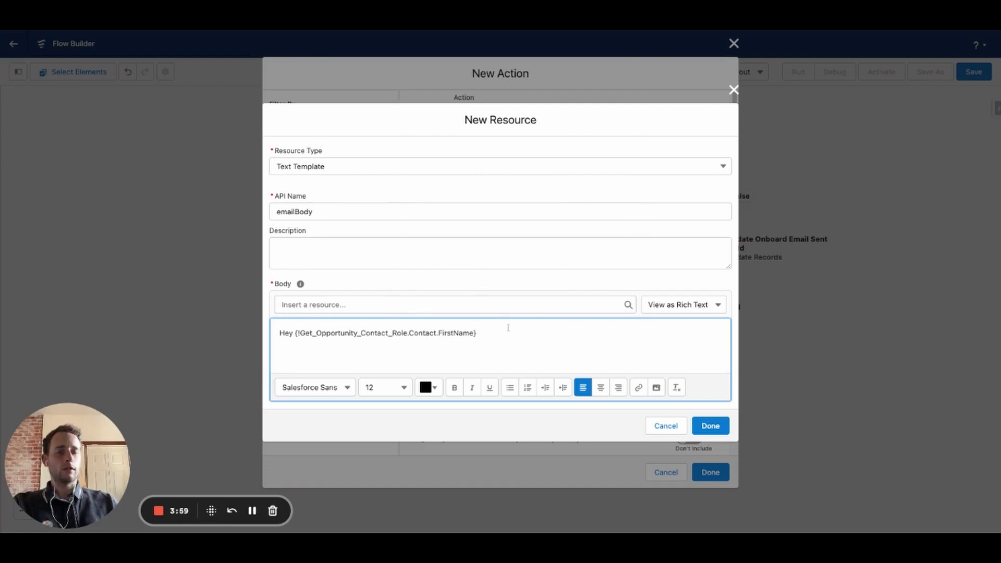
- Add a comma, the line 'Congrats on your decision to partner wit huh us!' and 'Best Regards,'
{"action": "type", "text": ","}
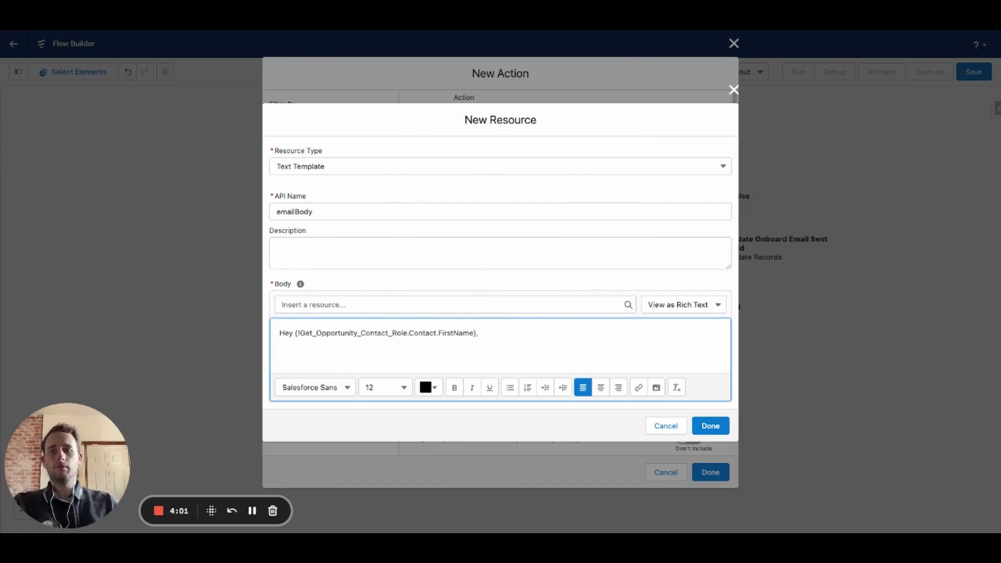
{"action": "key", "text": "Return"}
{"action": "type", "text": "Congrats"}
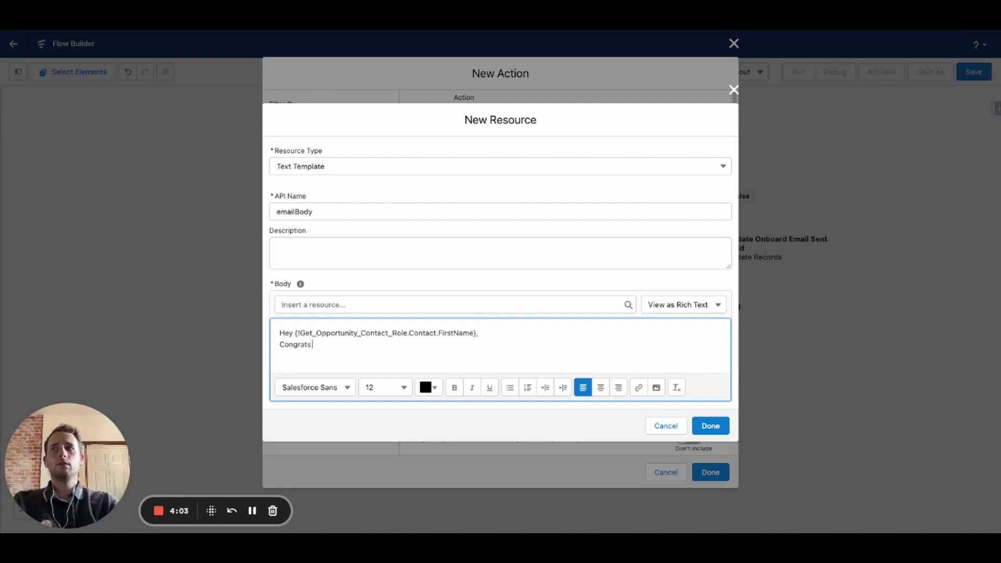
{"action": "type", "text": " on your decision "}
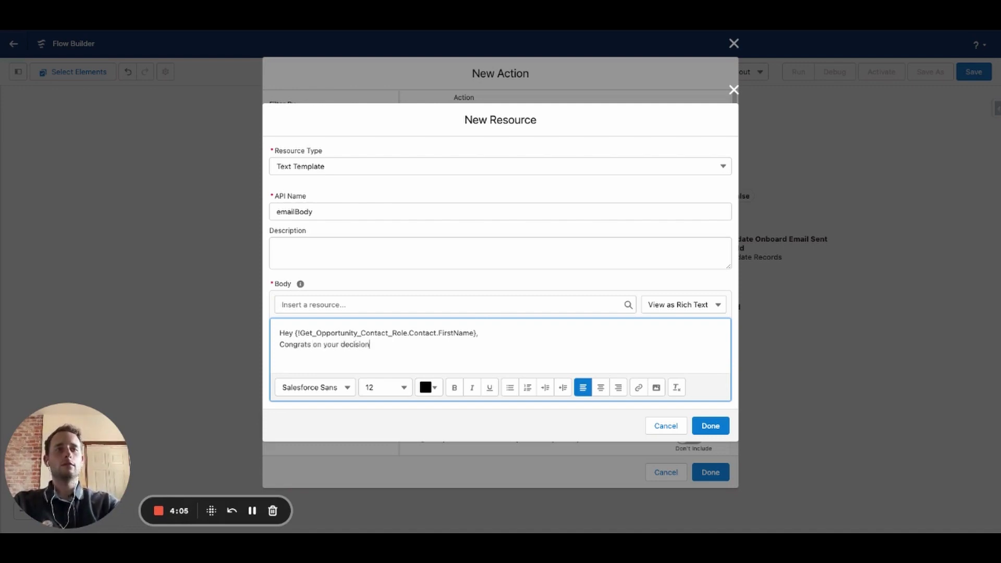
{"action": "type", "text": "to partner"}
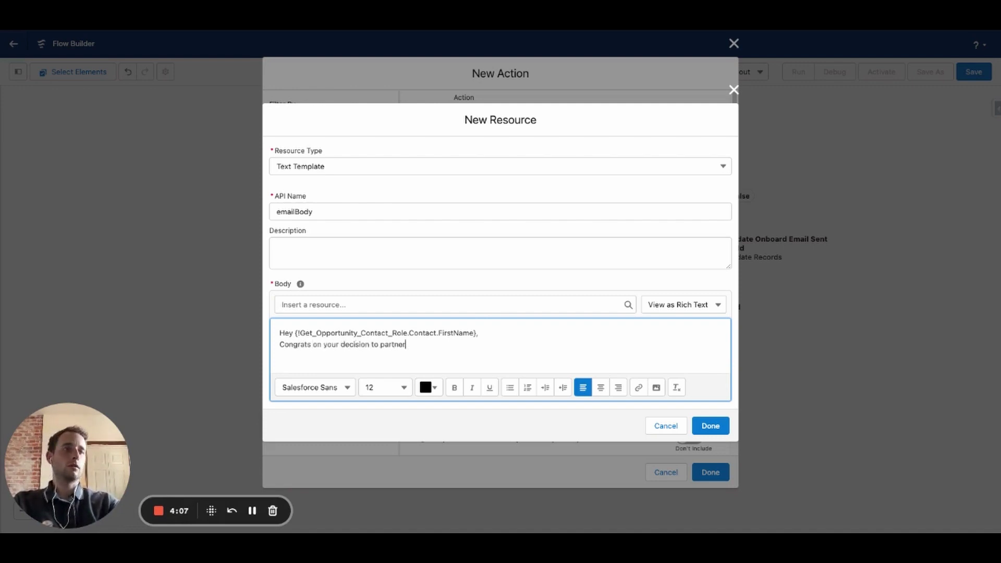
{"action": "type", "text": " wit hu"}
{"action": "type", "text": "h us!"}
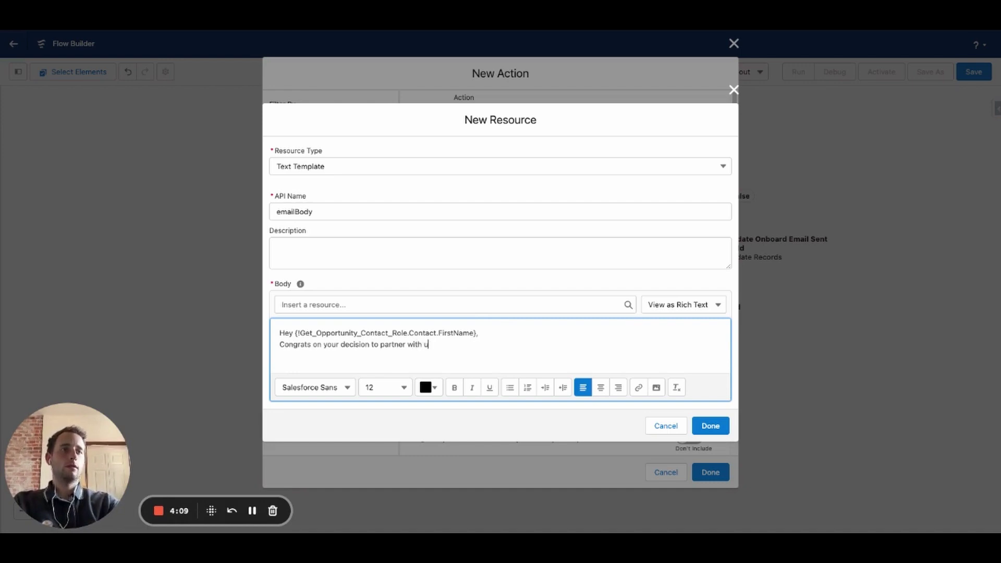
{"action": "key", "text": "Return"}
{"action": "key", "text": "Return"}
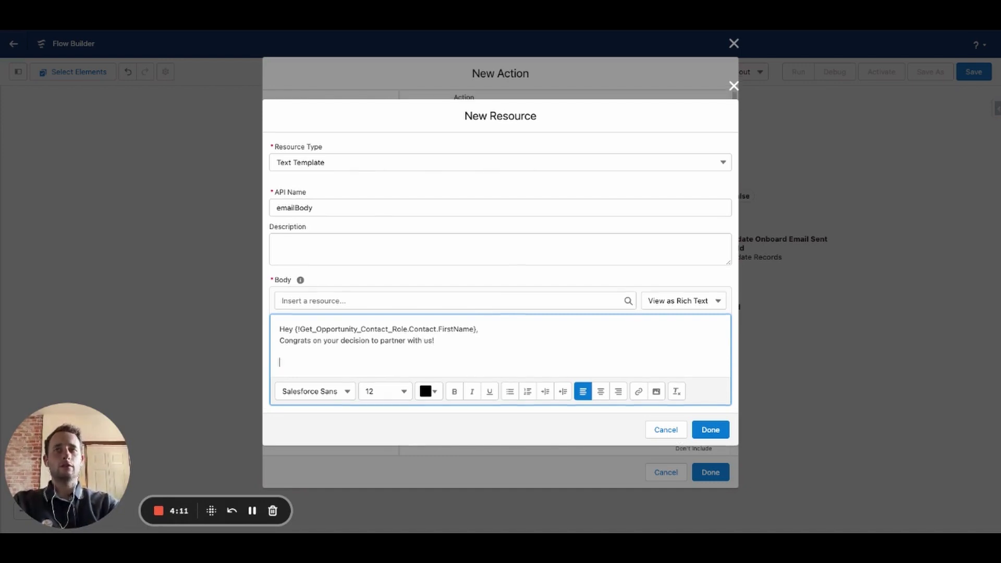
{"action": "type", "text": "Best"}
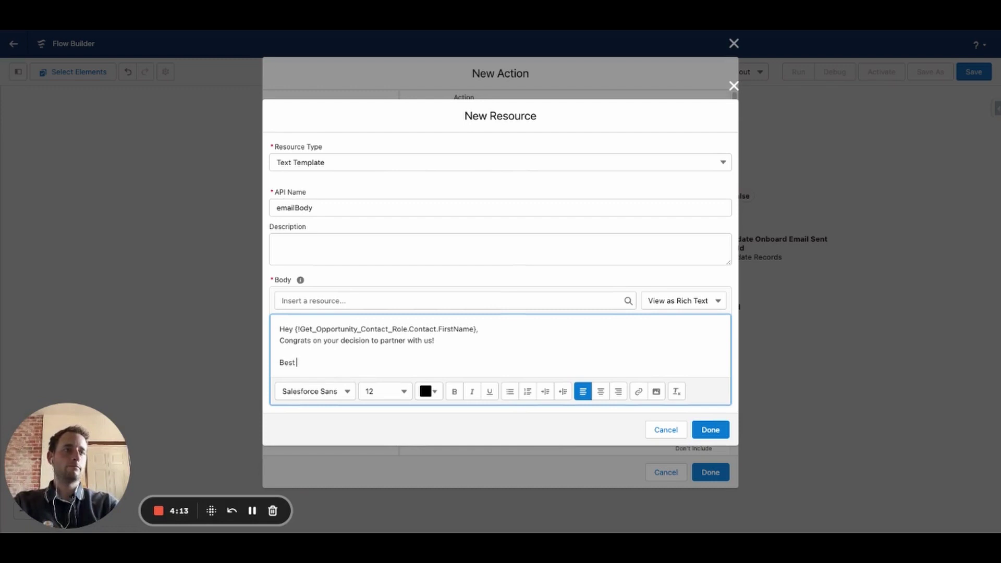
{"action": "type", "text": " Regards"}
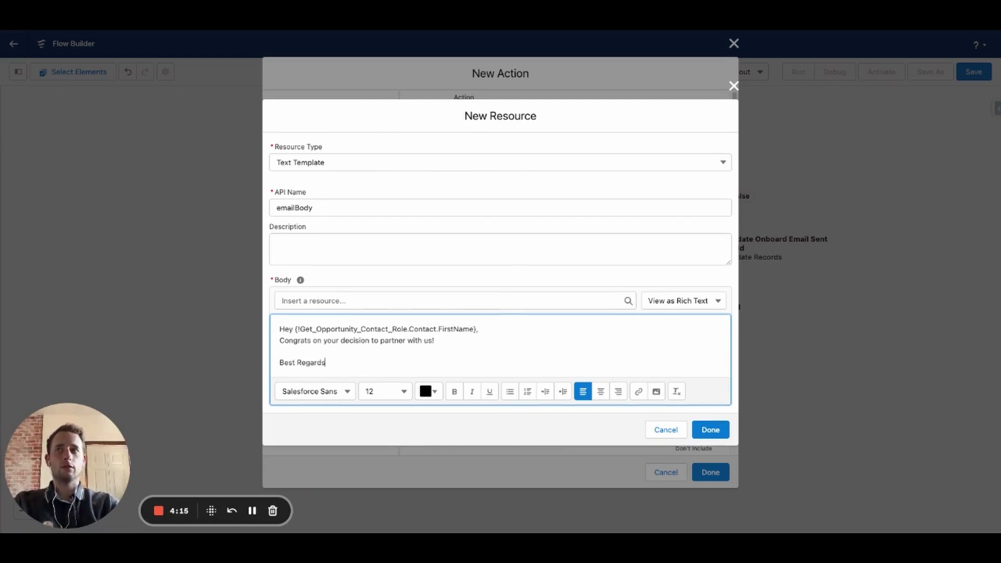
{"action": "type", "text": ","}
{"action": "key", "text": "Return"}
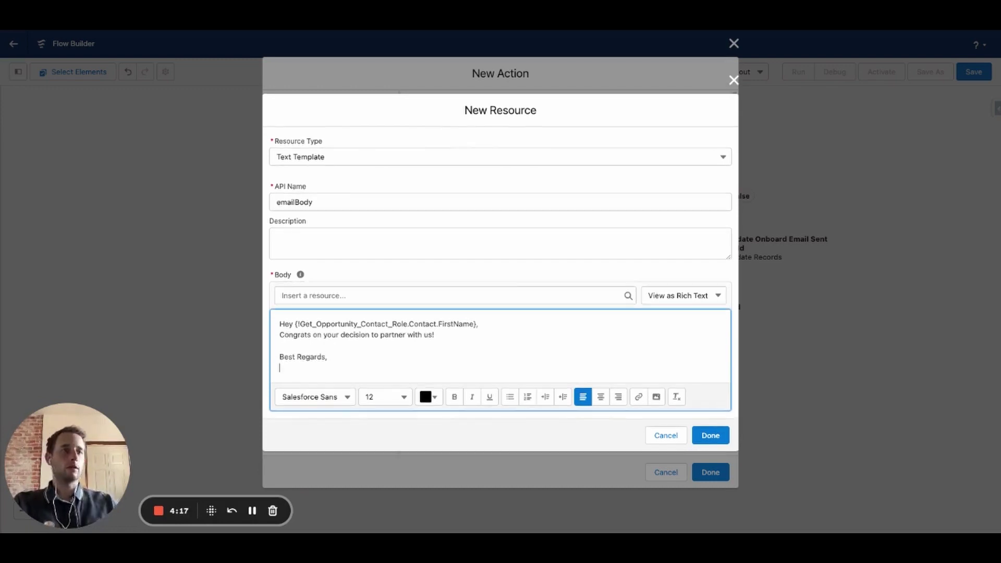
- Insert $User.FirstName below the sign-off and start a new line
{"action": "left_click", "coordinate": [416, 291]}
{"action": "scroll", "coordinate": [415, 375], "scroll_direction": "down", "scroll_amount": 10}
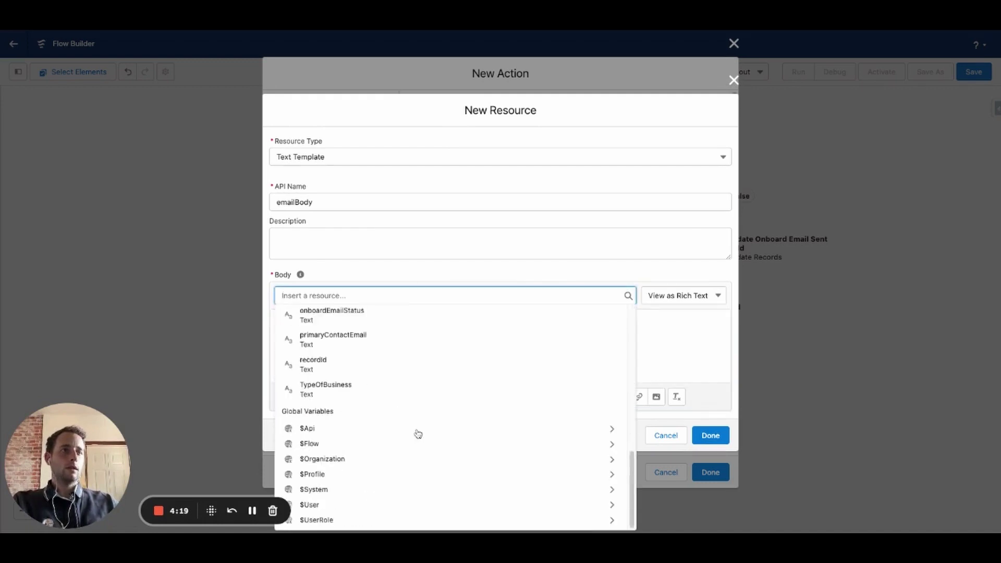
{"action": "left_click", "coordinate": [327, 508]}
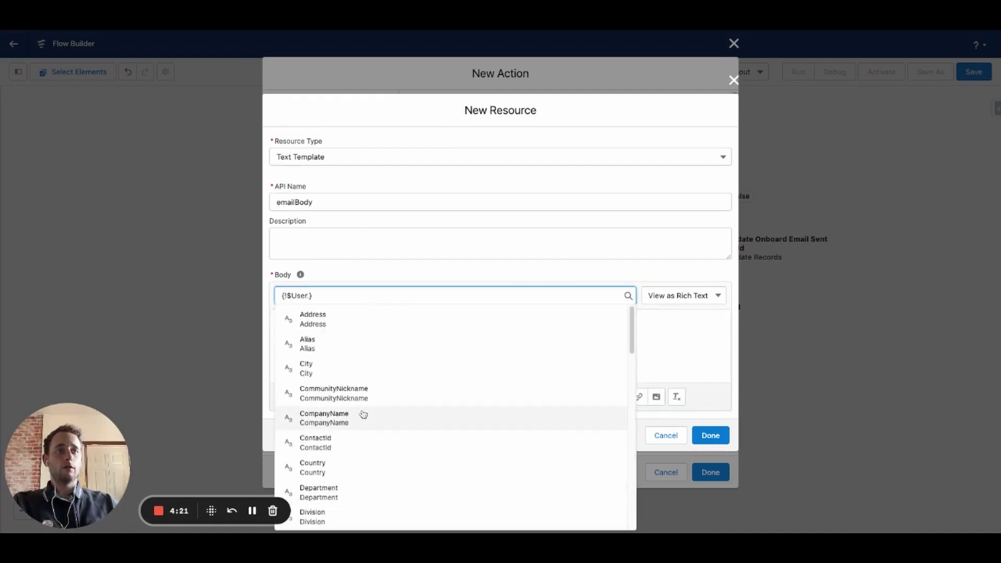
{"action": "scroll", "coordinate": [383, 414], "scroll_direction": "down", "scroll_amount": 5}
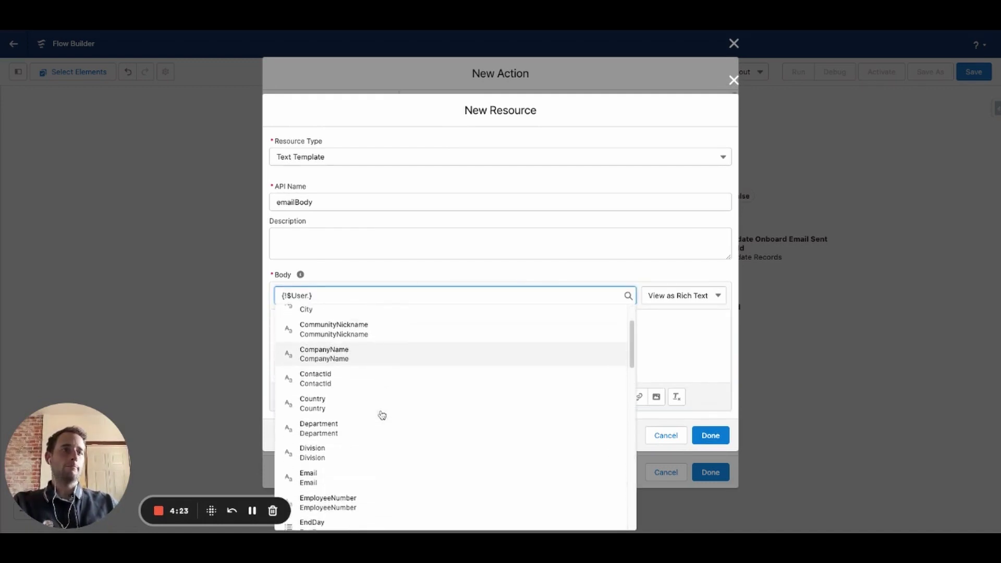
{"action": "scroll", "coordinate": [382, 414], "scroll_direction": "down", "scroll_amount": 1}
{"action": "left_click", "coordinate": [336, 479]}
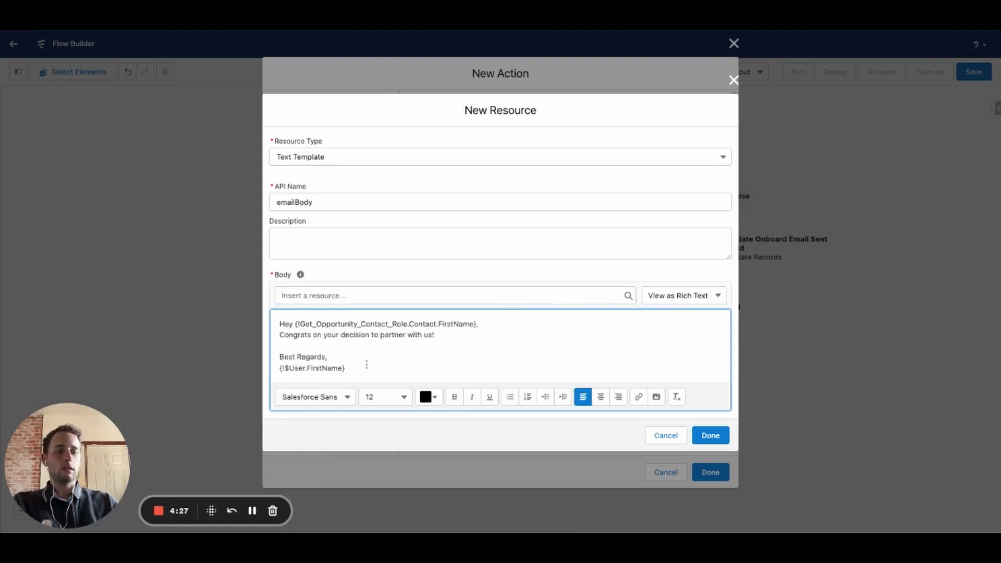
{"action": "key", "text": "Return"}
- Insert $User.Email on the next line and save the emailBody template
{"action": "left_click", "coordinate": [334, 290]}
{"action": "scroll", "coordinate": [380, 420], "scroll_direction": "down", "scroll_amount": 10}
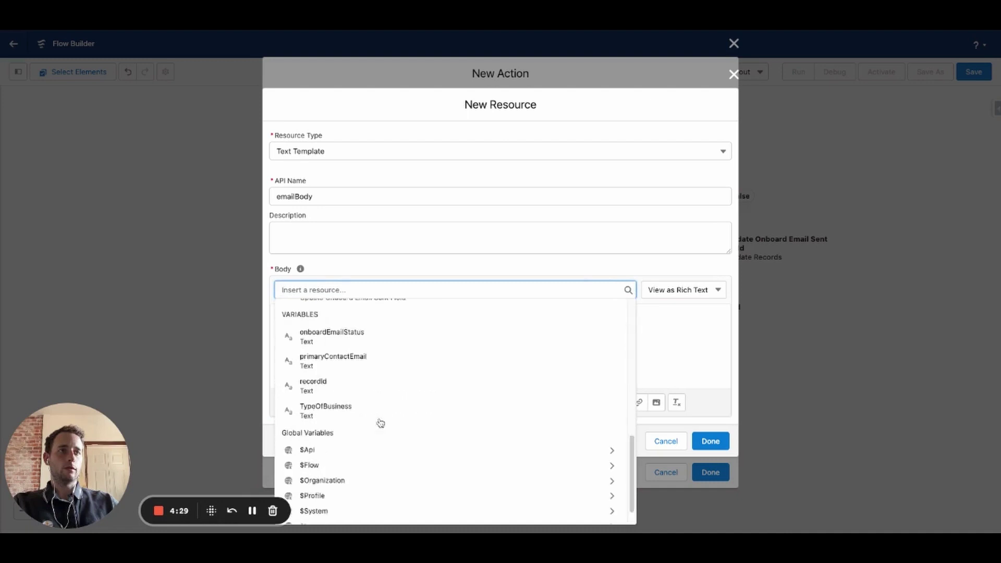
{"action": "left_click", "coordinate": [324, 500]}
{"action": "scroll", "coordinate": [365, 425], "scroll_direction": "down", "scroll_amount": 5}
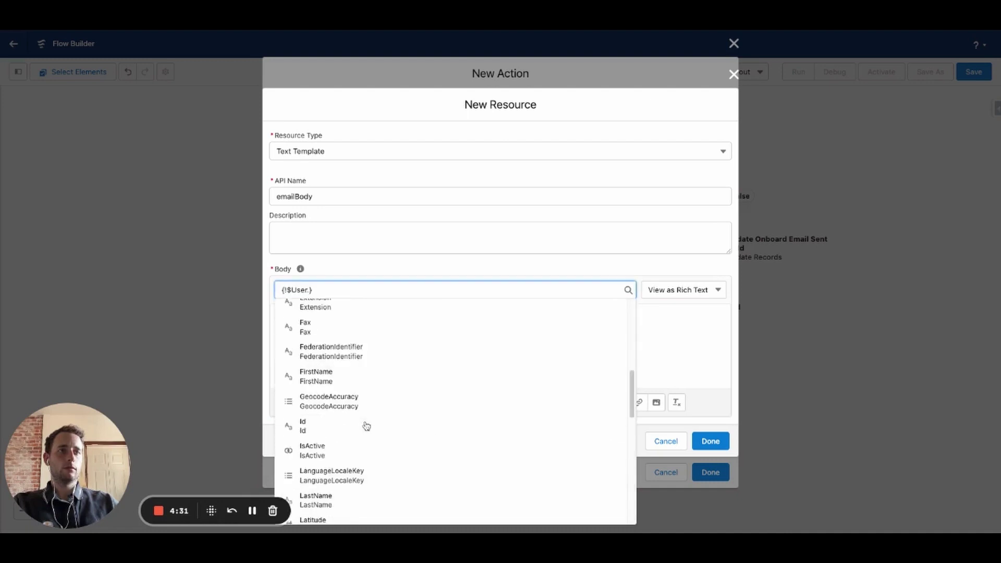
{"action": "scroll", "coordinate": [365, 425], "scroll_direction": "down", "scroll_amount": 3}
{"action": "scroll", "coordinate": [365, 425], "scroll_direction": "up", "scroll_amount": 7}
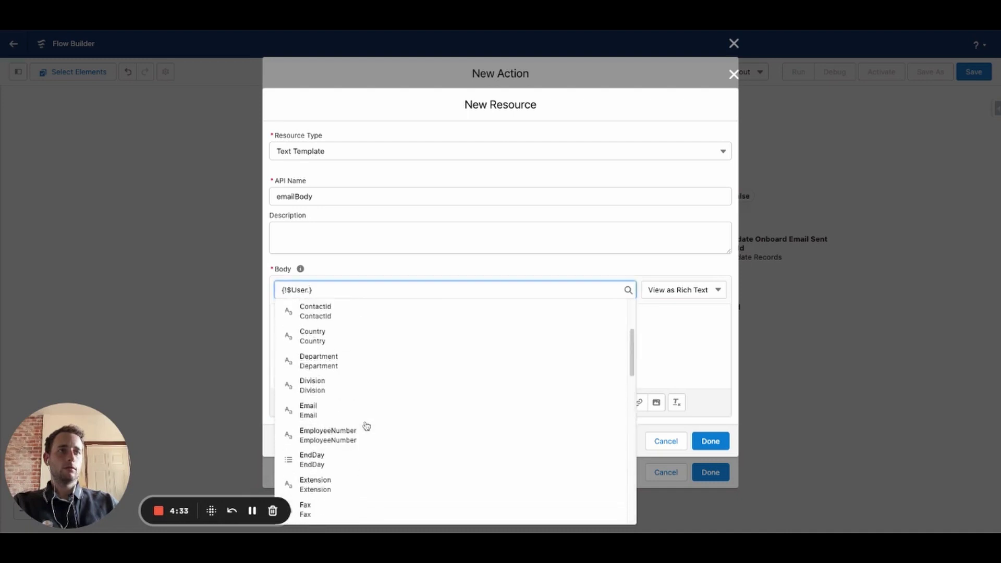
{"action": "scroll", "coordinate": [365, 425], "scroll_direction": "down", "scroll_amount": 3}
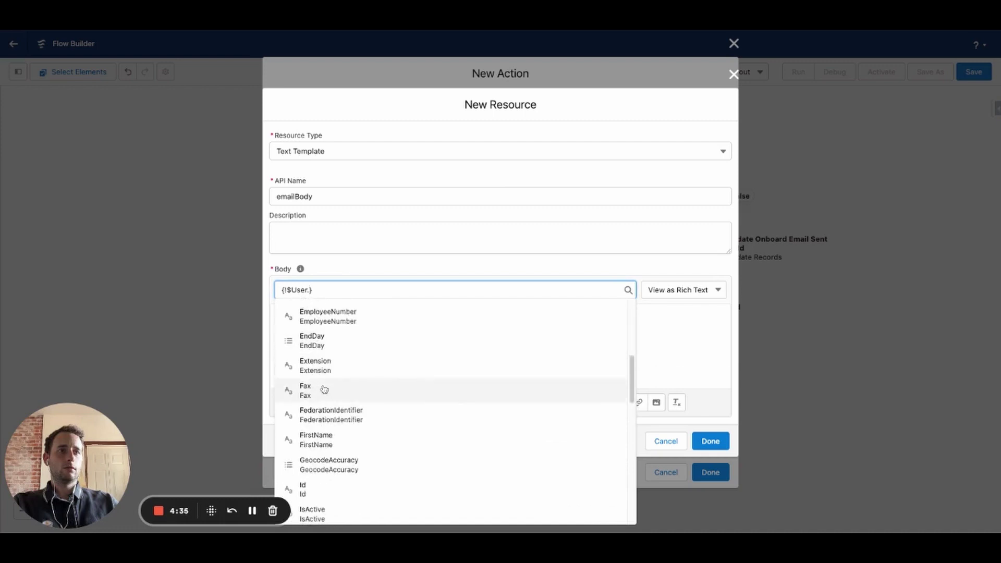
{"action": "scroll", "coordinate": [337, 418], "scroll_direction": "up", "scroll_amount": 1}
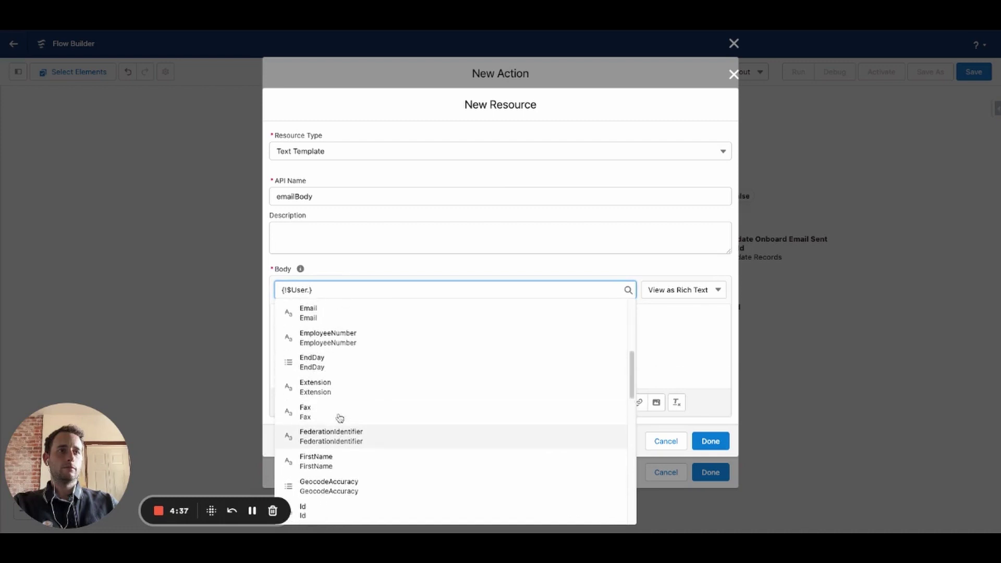
{"action": "left_click", "coordinate": [319, 320]}
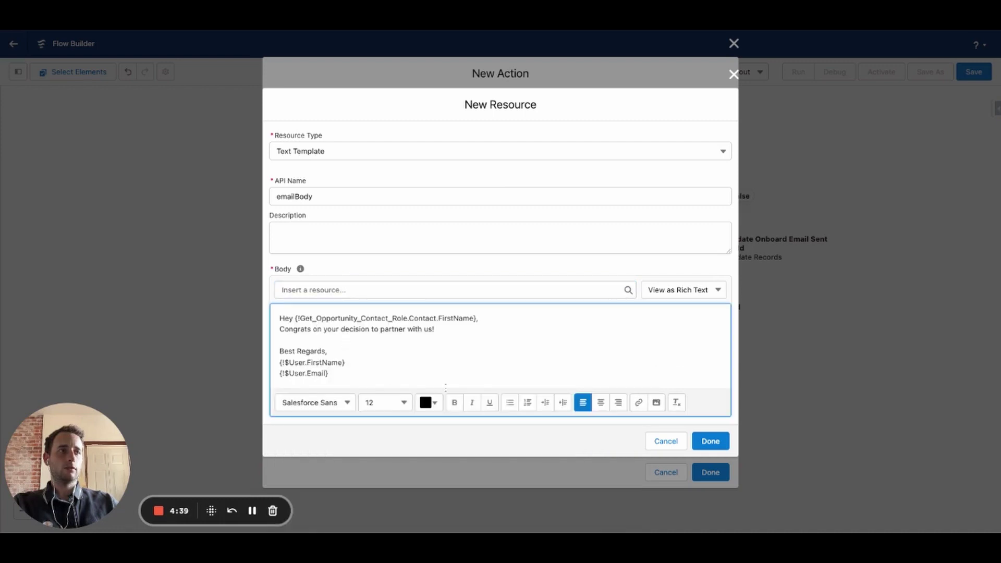
{"action": "left_click", "coordinate": [711, 441]}
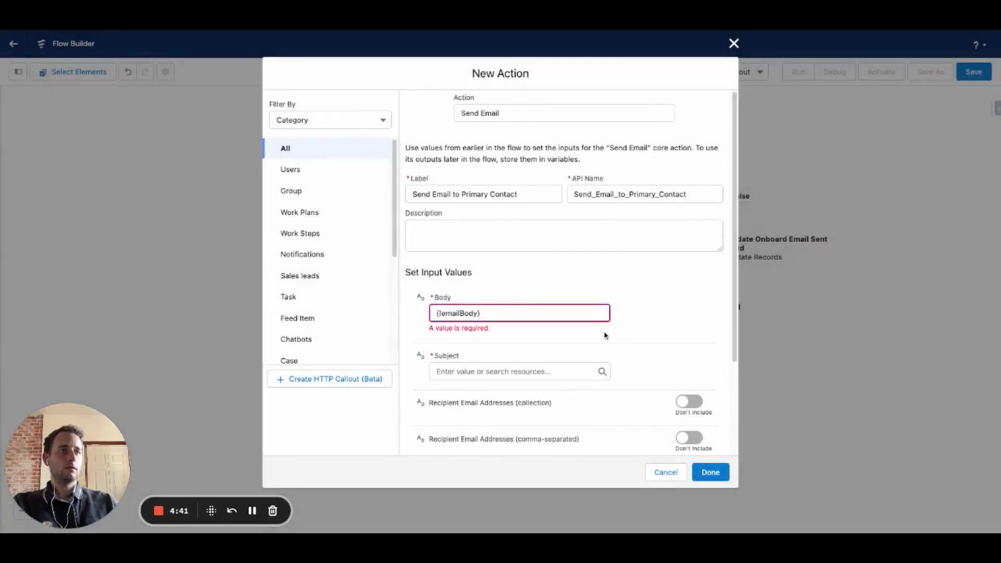
- Enter 'Welcome Aboard' as the Send Email action's Subject
{"action": "left_click", "coordinate": [534, 339]}
{"action": "type", "text": "Welc"}
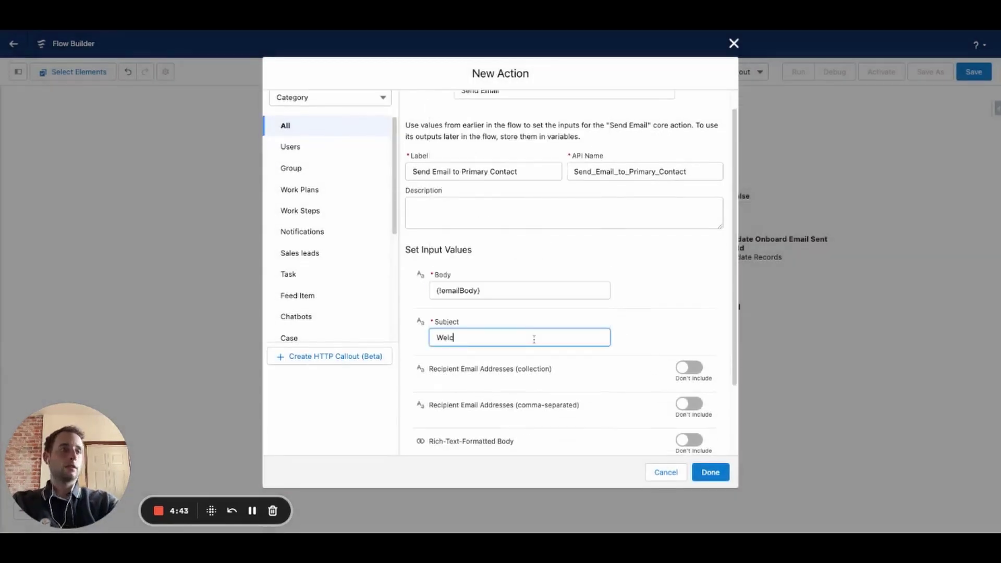
{"action": "type", "text": "ome Aboard!"}
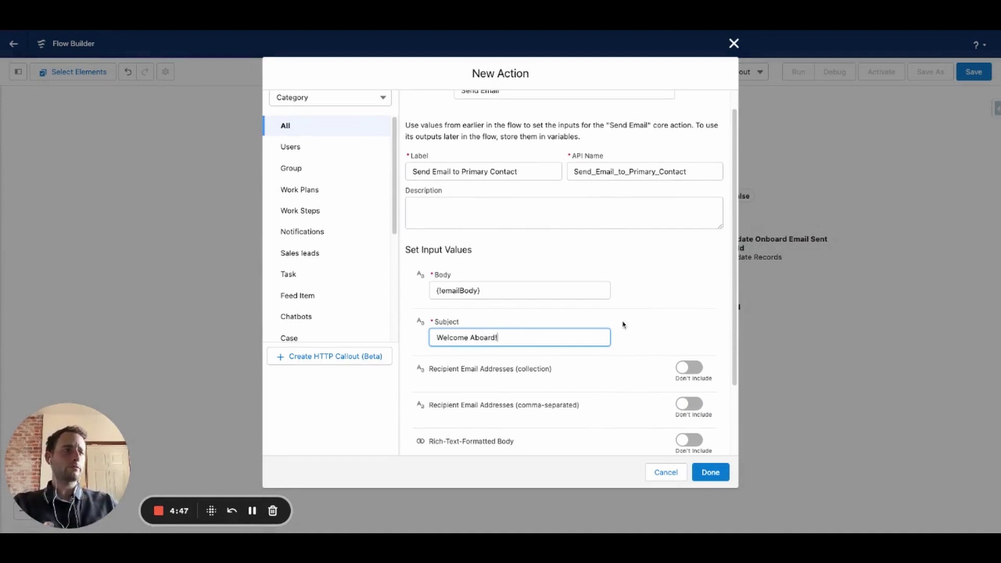
{"action": "scroll", "coordinate": [677, 320], "scroll_direction": "down", "scroll_amount": 1}
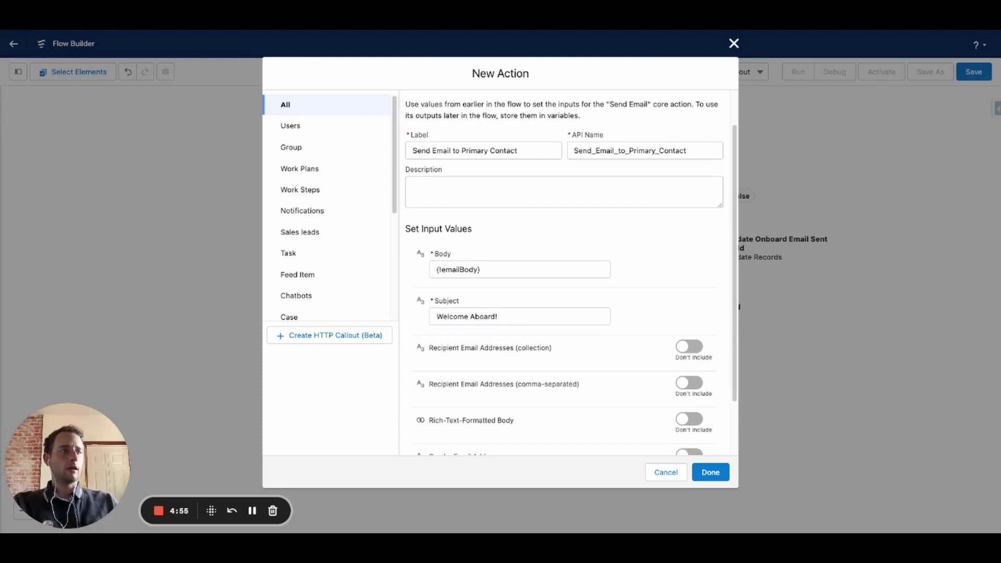
- Include recipient email addresses and set them to primaryContactEmail
{"action": "left_click", "coordinate": [689, 382]}
{"action": "scroll", "coordinate": [573, 375], "scroll_direction": "down", "scroll_amount": 1}
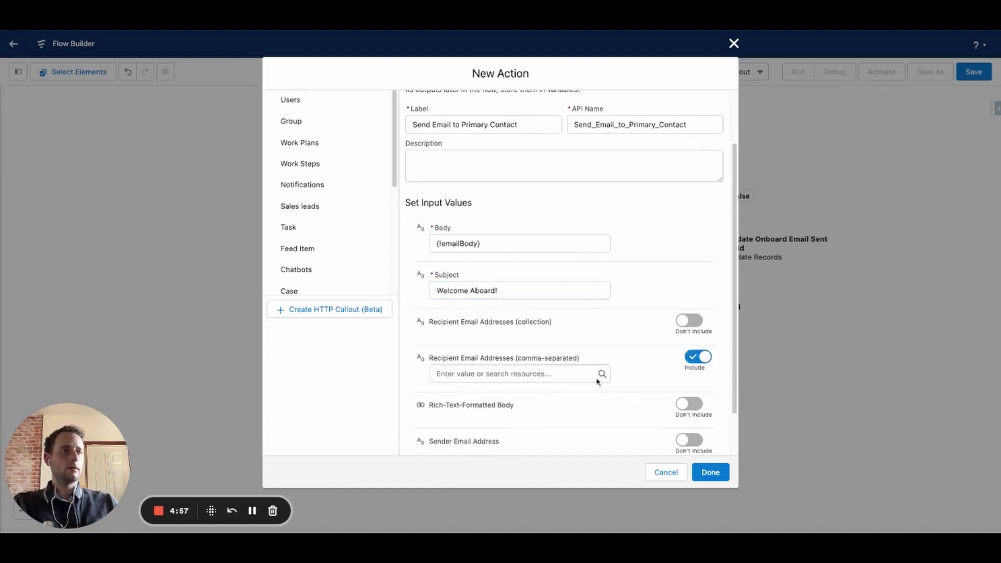
{"action": "left_click", "coordinate": [510, 373]}
{"action": "scroll", "coordinate": [506, 276], "scroll_direction": "down", "scroll_amount": 3}
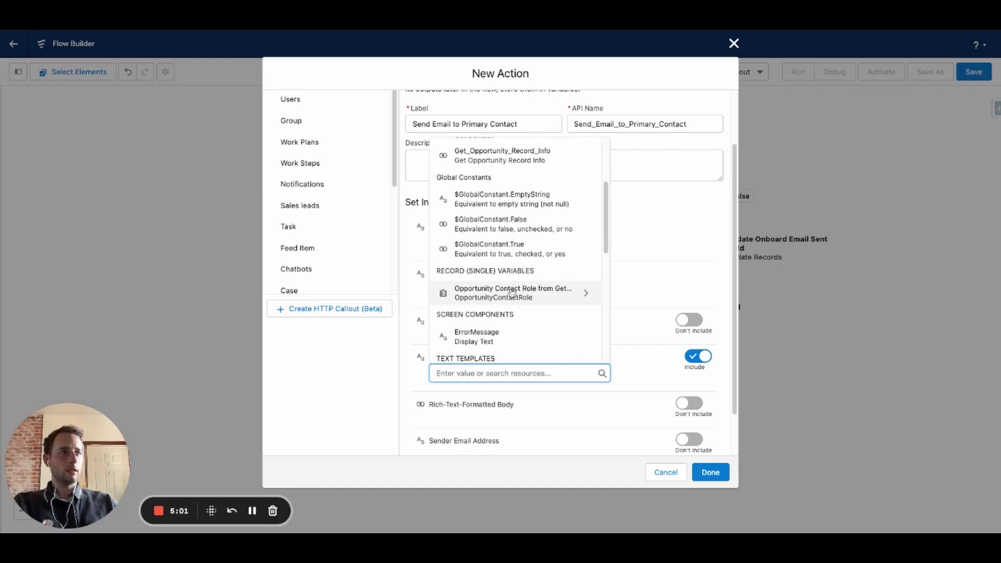
{"action": "scroll", "coordinate": [511, 293], "scroll_direction": "down", "scroll_amount": 5}
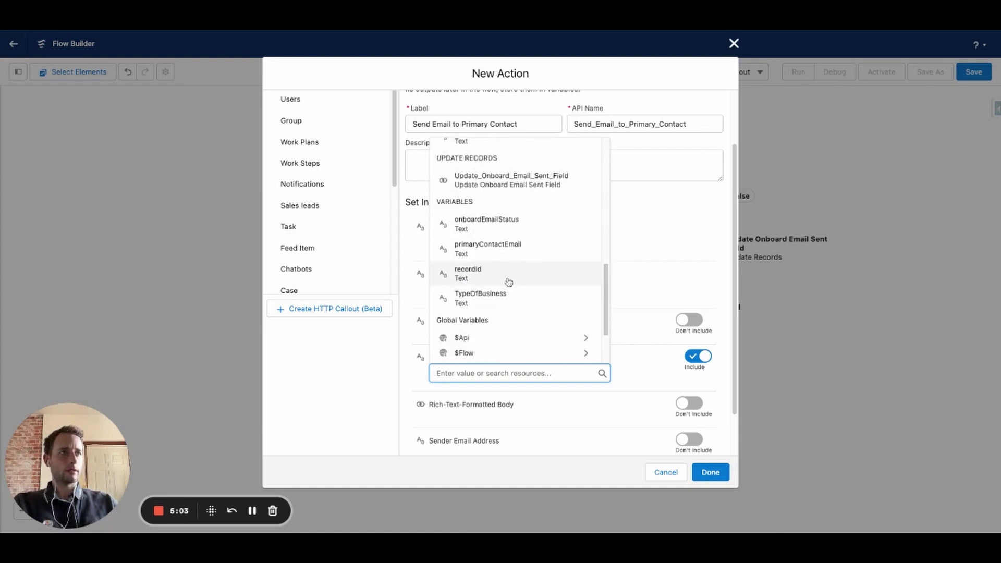
{"action": "left_click", "coordinate": [491, 252]}
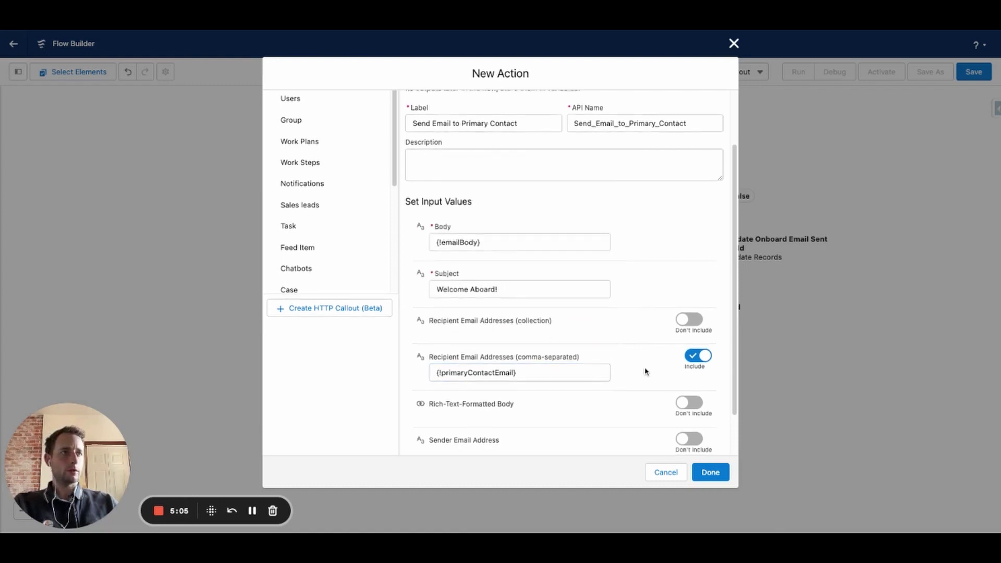
{"action": "scroll", "coordinate": [644, 371], "scroll_direction": "down", "scroll_amount": 1}
{"action": "scroll", "coordinate": [642, 370], "scroll_direction": "down", "scroll_amount": 1}
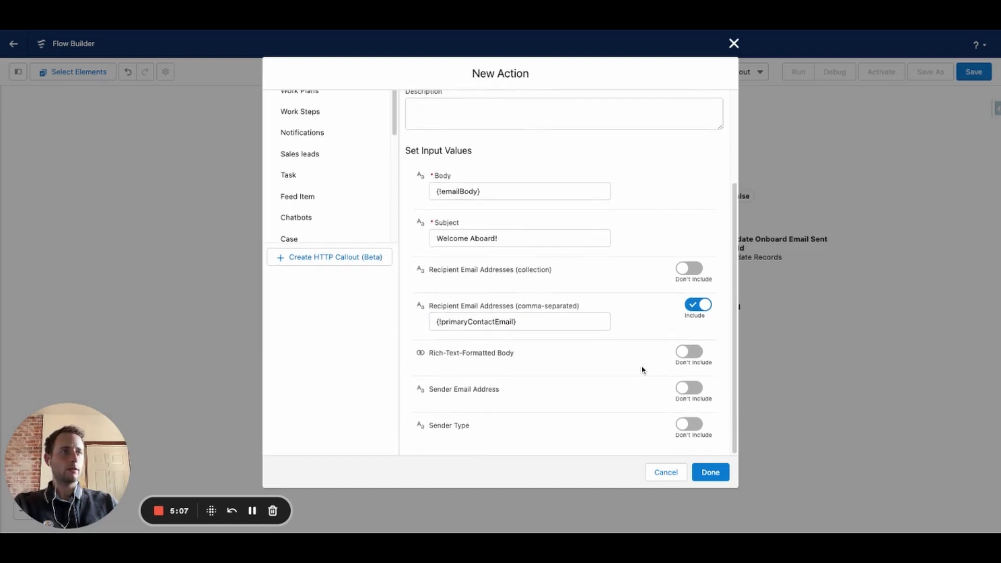
- Set Rich-Text-Formatted Body to $GlobalConstant.True and finish the Send Email action
{"action": "left_click", "coordinate": [694, 355]}
{"action": "left_click", "coordinate": [527, 367]}
{"action": "type", "text": "tru"}
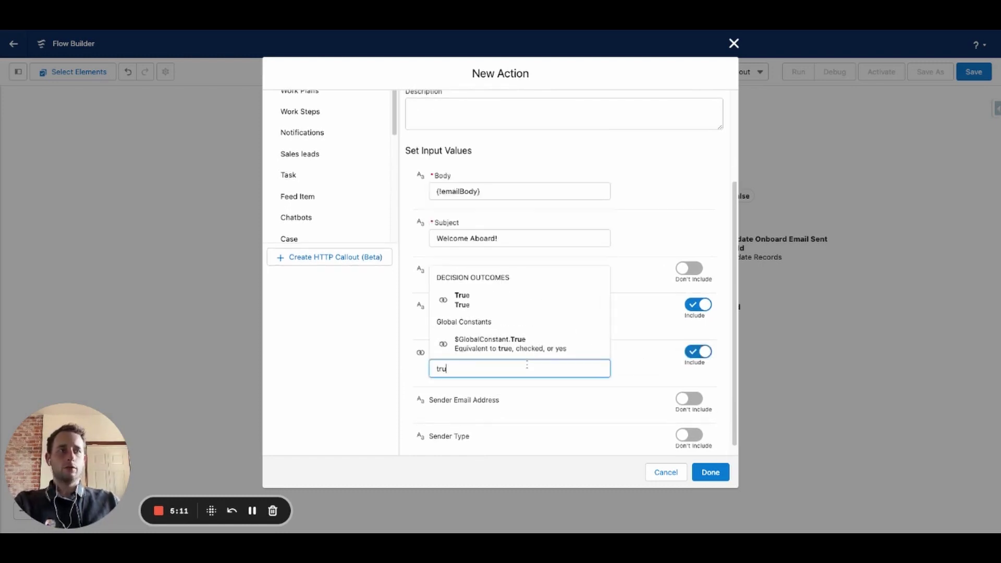
{"action": "left_click", "coordinate": [538, 350]}
{"action": "left_click", "coordinate": [625, 362]}
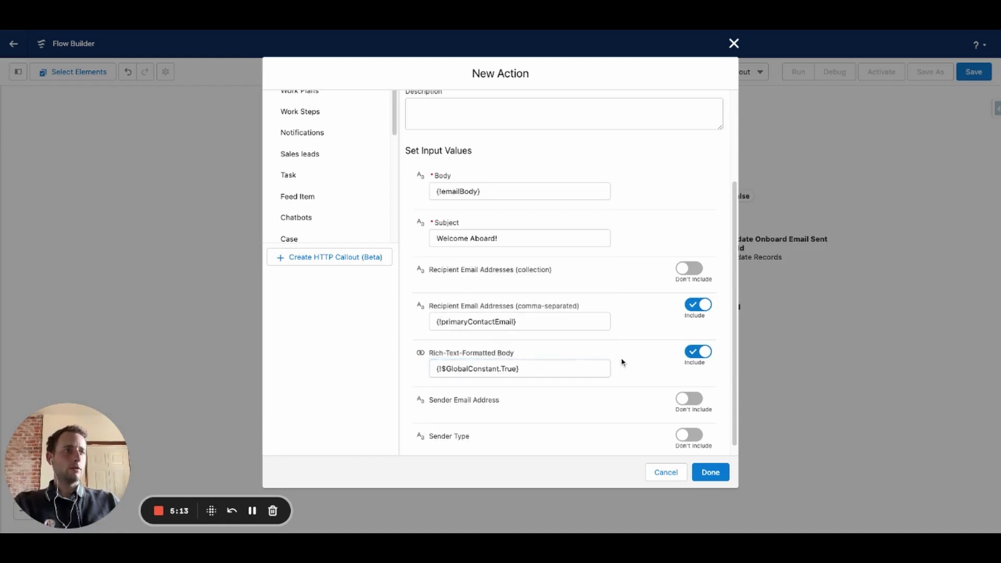
{"action": "scroll", "coordinate": [655, 370], "scroll_direction": "down", "scroll_amount": 1}
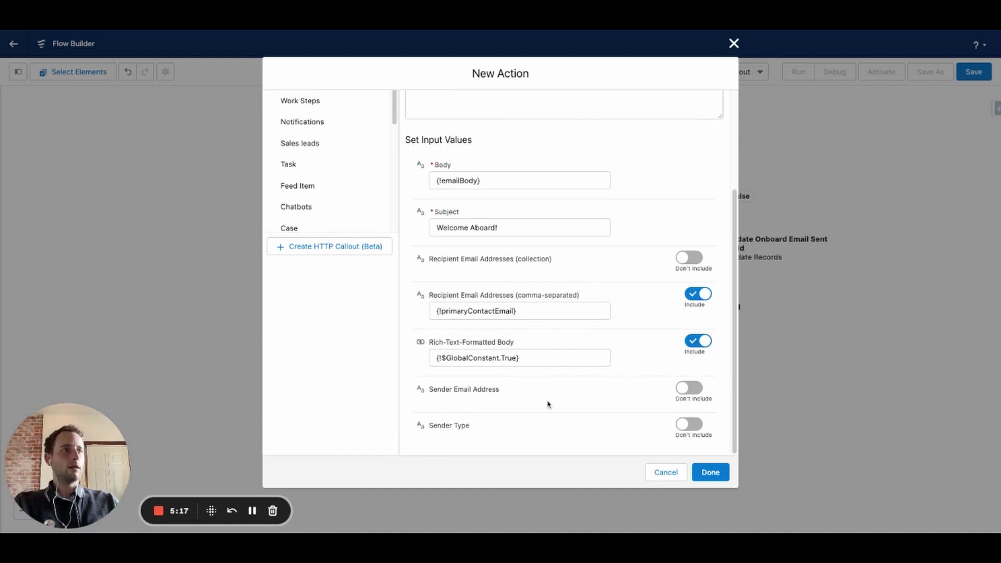
{"action": "scroll", "coordinate": [573, 405], "scroll_direction": "up", "scroll_amount": 3}
{"action": "scroll", "coordinate": [577, 403], "scroll_direction": "down", "scroll_amount": 3}
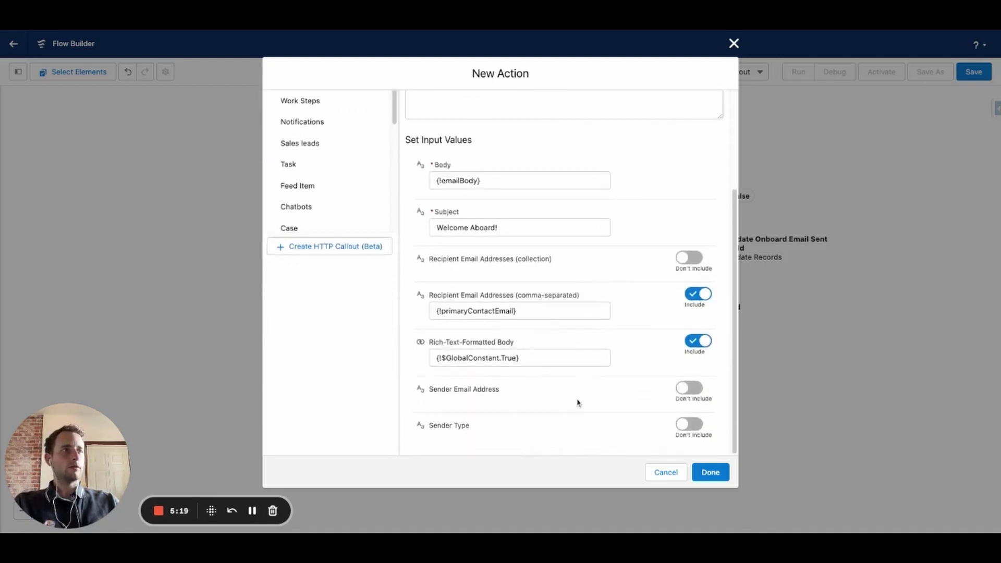
{"action": "left_click", "coordinate": [710, 472]}
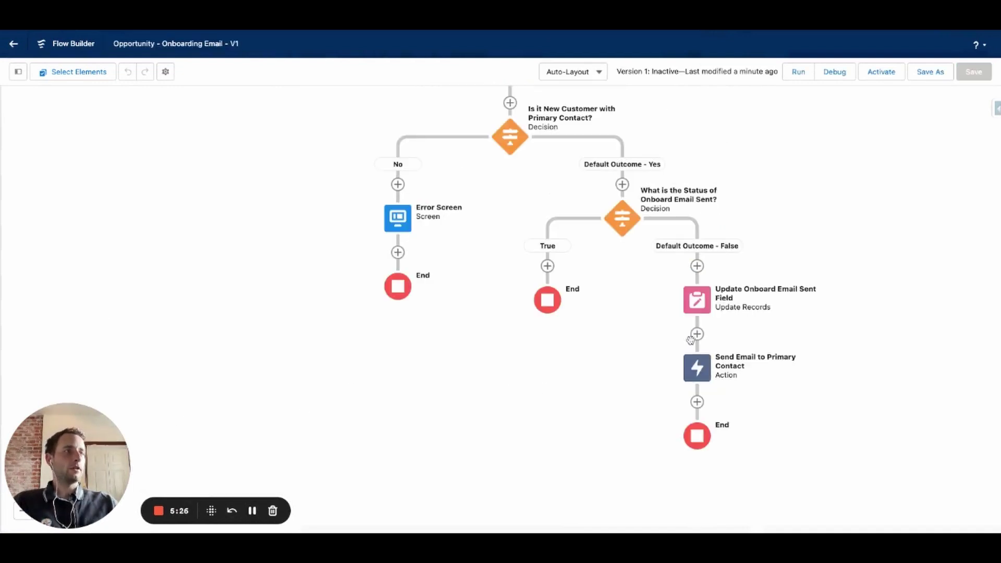
- Scroll over the saved Opportunity - Onboarding Email V1 flow canvas to review it
{"action": "scroll", "coordinate": [880, 179], "scroll_direction": "up", "scroll_amount": 1}
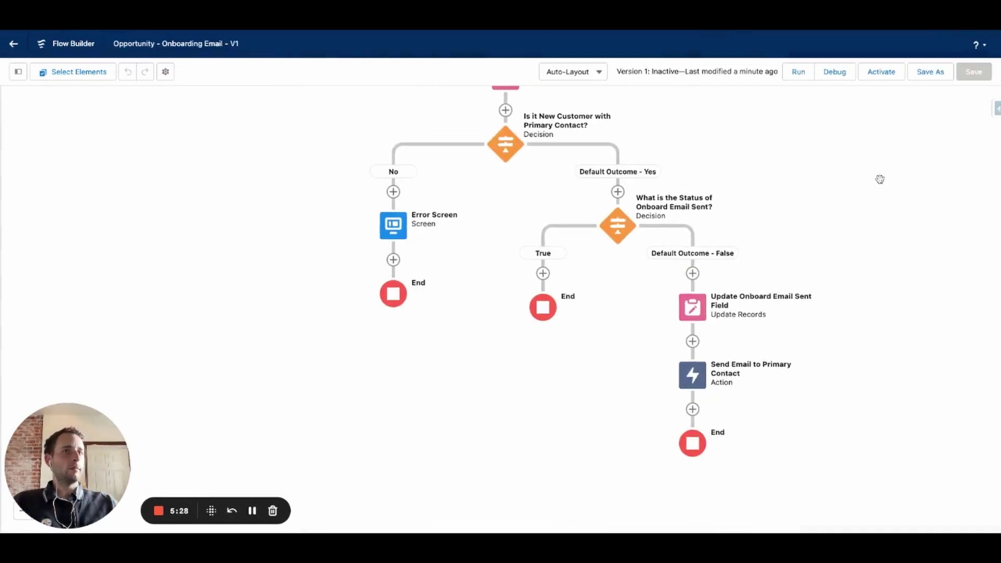
{"action": "scroll", "coordinate": [746, 119], "scroll_direction": "up", "scroll_amount": 5}
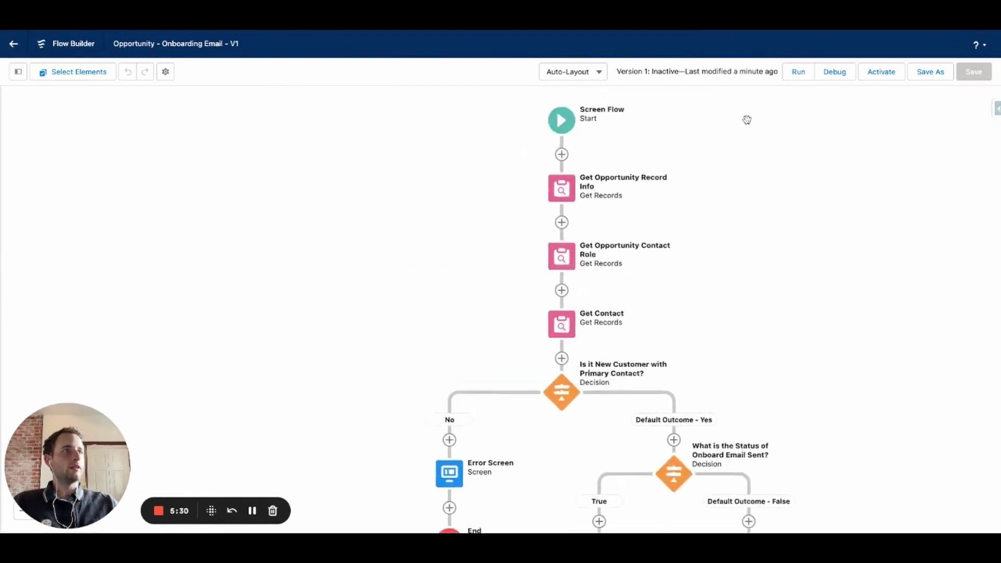
{"action": "scroll", "coordinate": [746, 119], "scroll_direction": "down", "scroll_amount": 5}
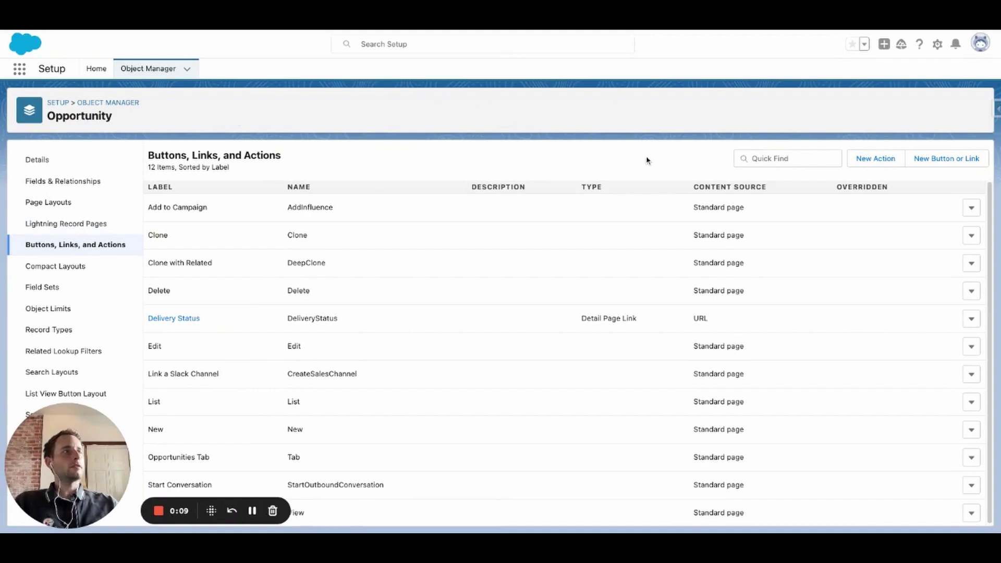
- Create an Opportunity Flow action 'Send Onboarding Email' launching the Opportunity - Onboarding Email flow
{"action": "left_click", "coordinate": [870, 162]}
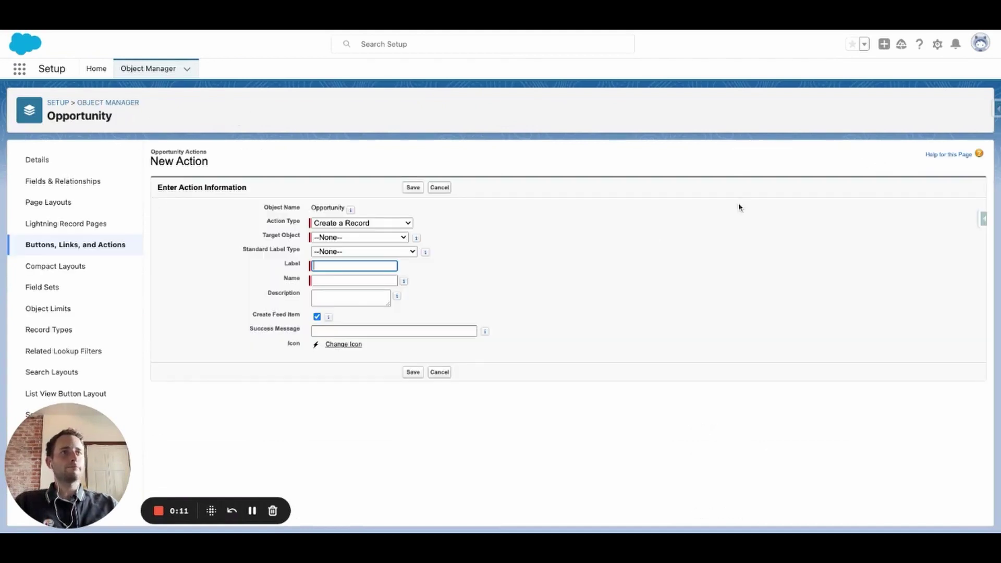
{"action": "left_click", "coordinate": [340, 228]}
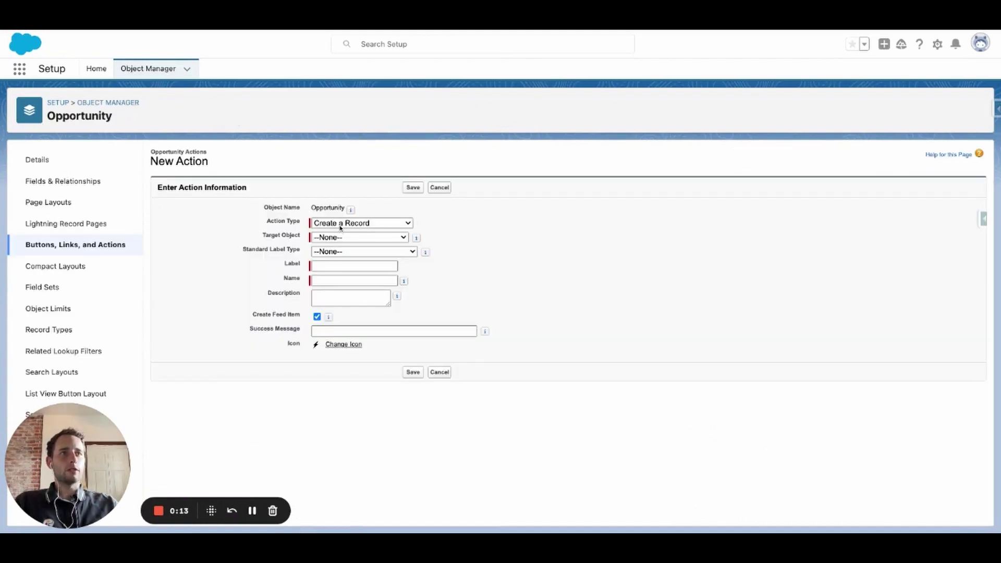
{"action": "left_click", "coordinate": [329, 257]}
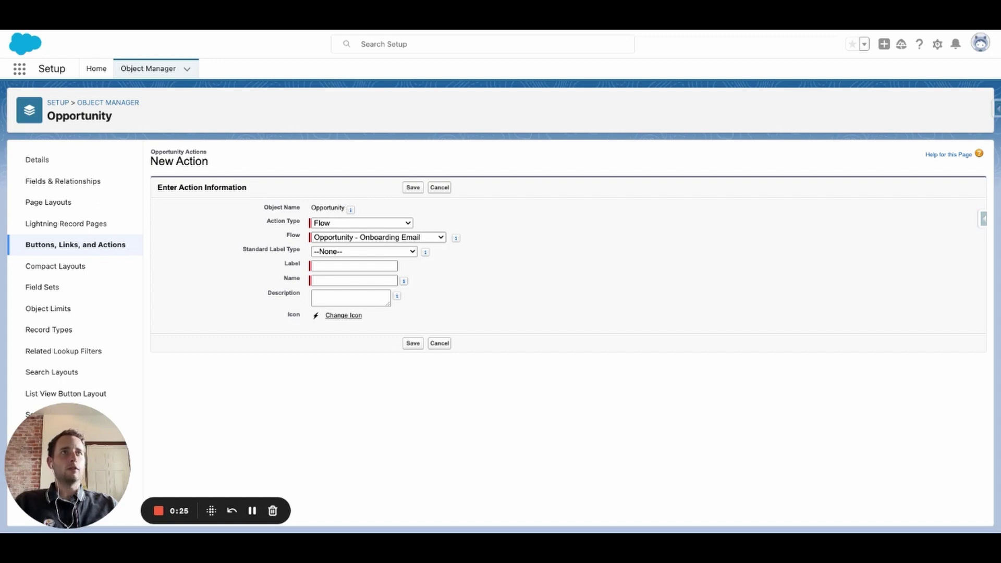
{"action": "left_click", "coordinate": [537, 236]}
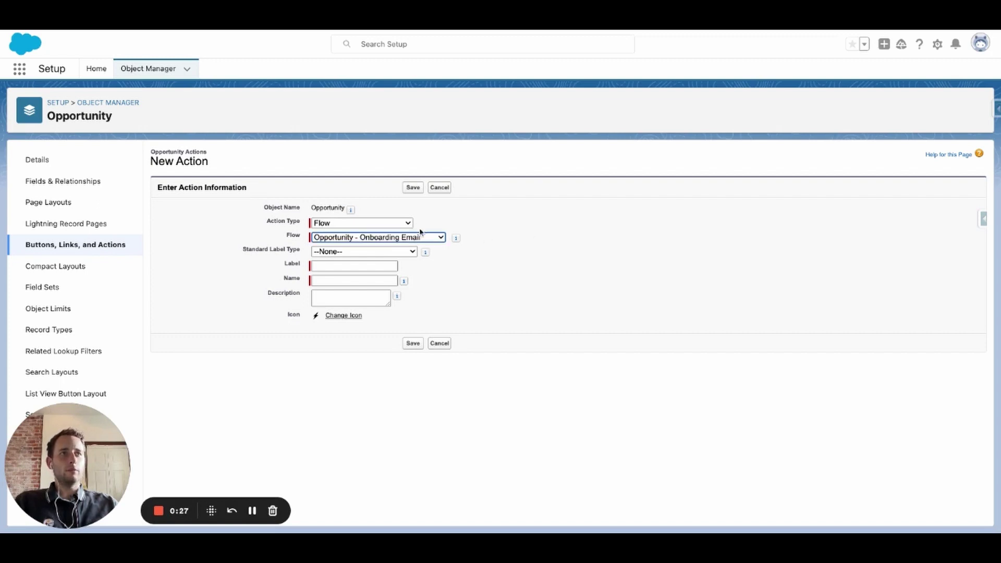
{"action": "left_click", "coordinate": [324, 266]}
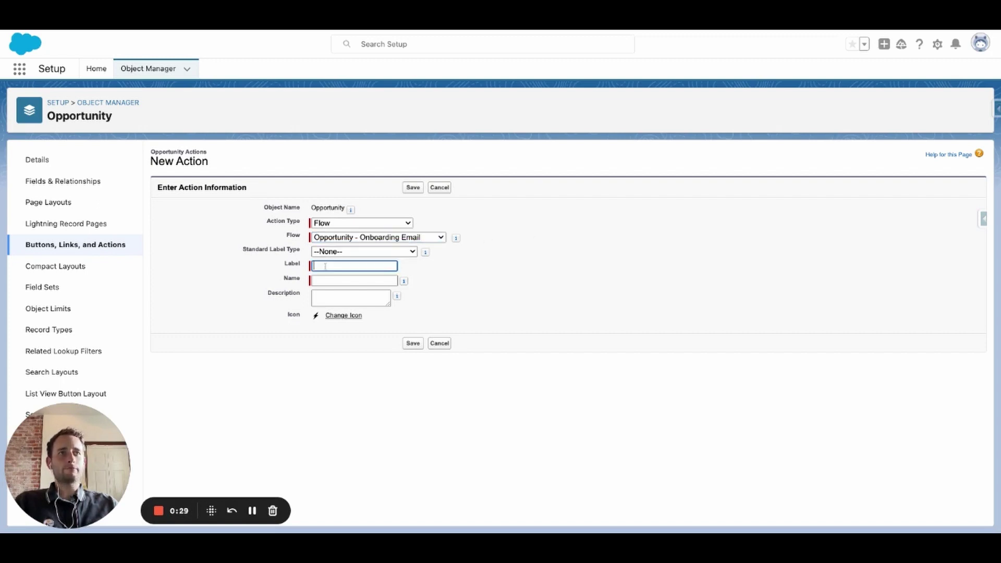
{"action": "type", "text": "Send"}
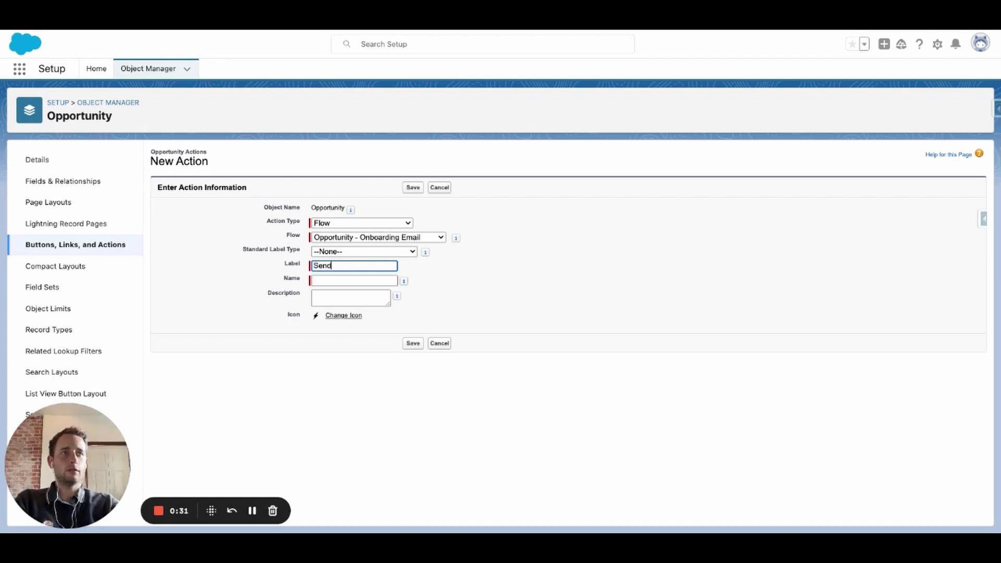
{"action": "type", "text": " Onboarding"}
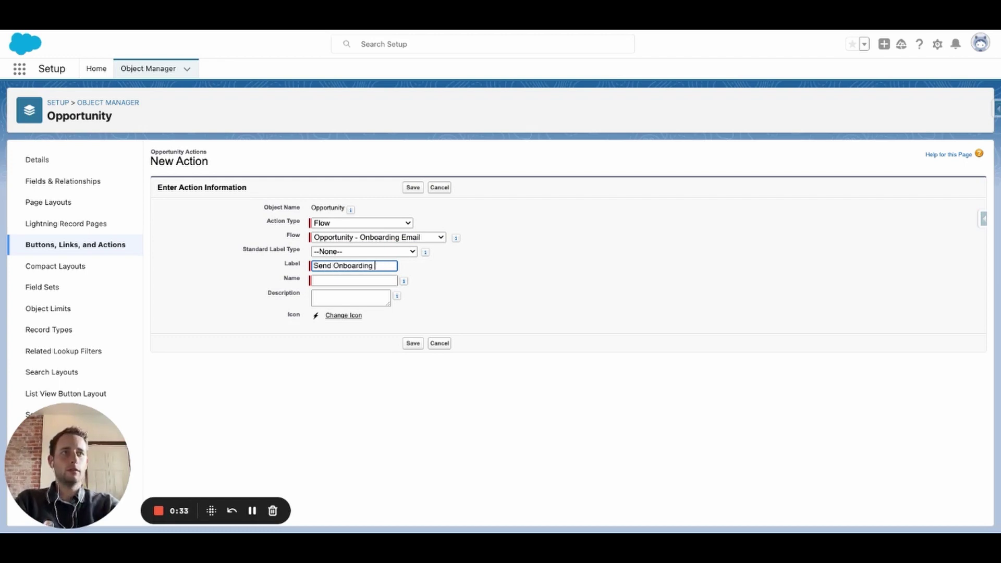
{"action": "type", "text": " Email"}
{"action": "key", "text": "Tab"}
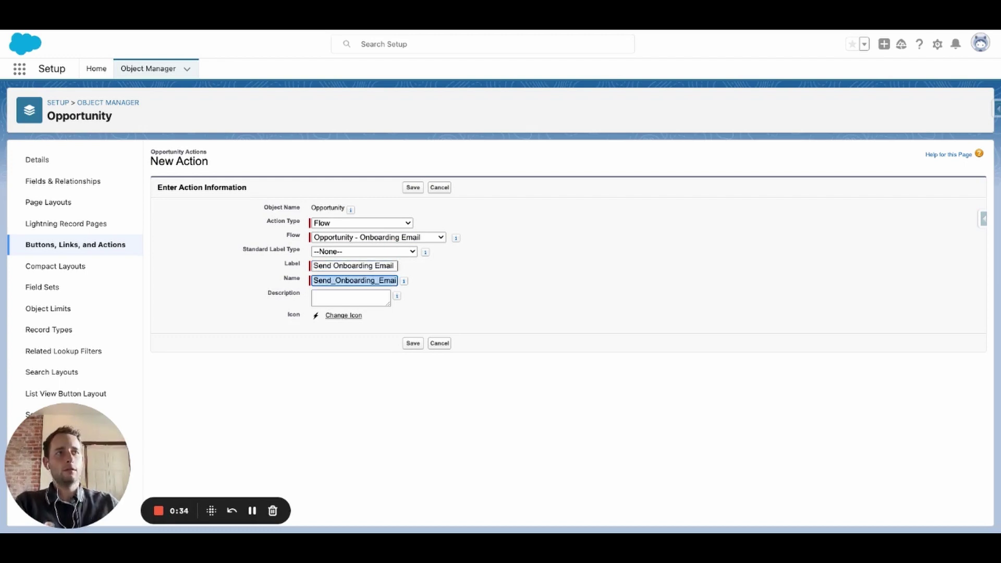
{"action": "left_click", "coordinate": [412, 343]}
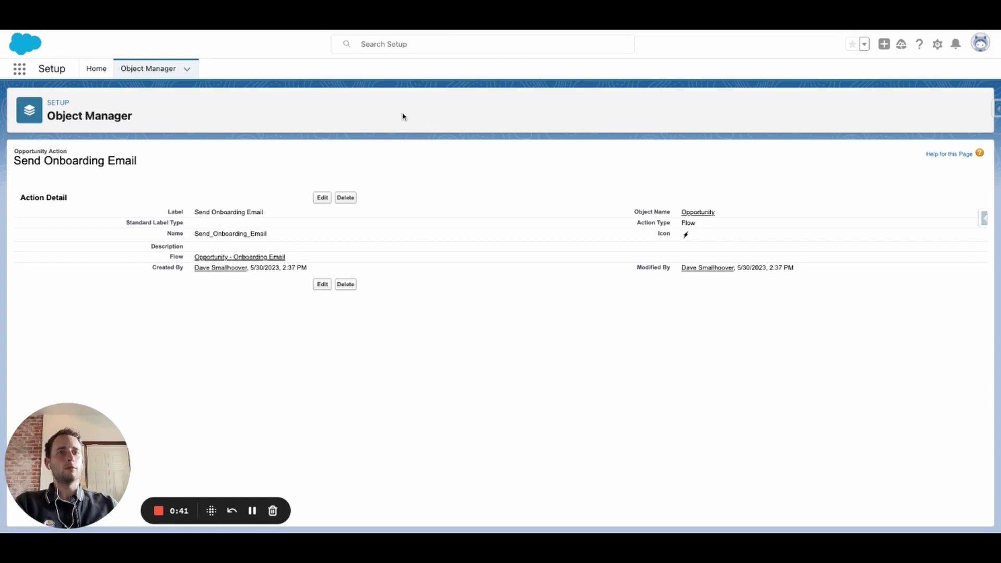
{"action": "left_click", "coordinate": [252, 511]}
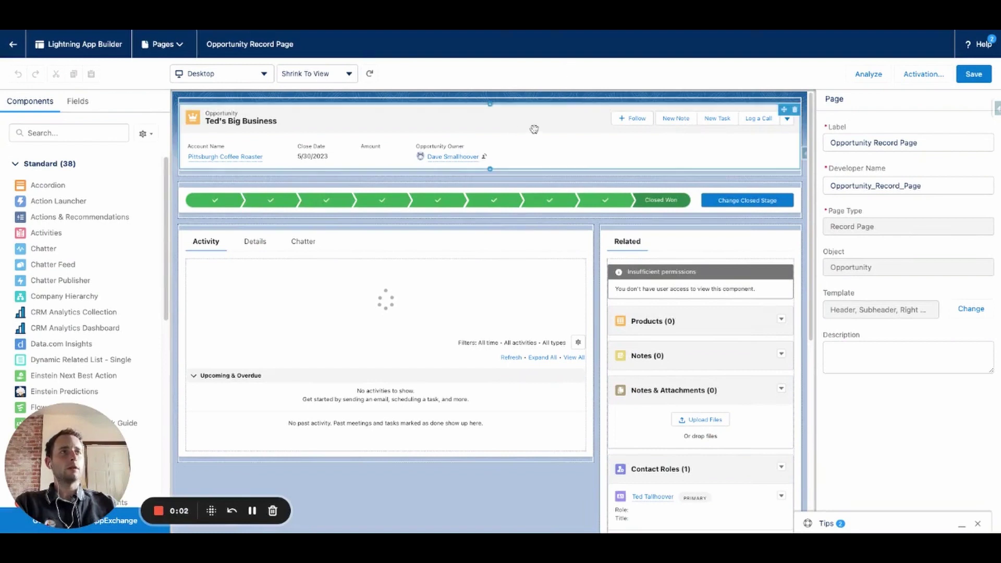
- Add the Send Onboarding Email action to the Highlights Panel
{"action": "left_click", "coordinate": [554, 126]}
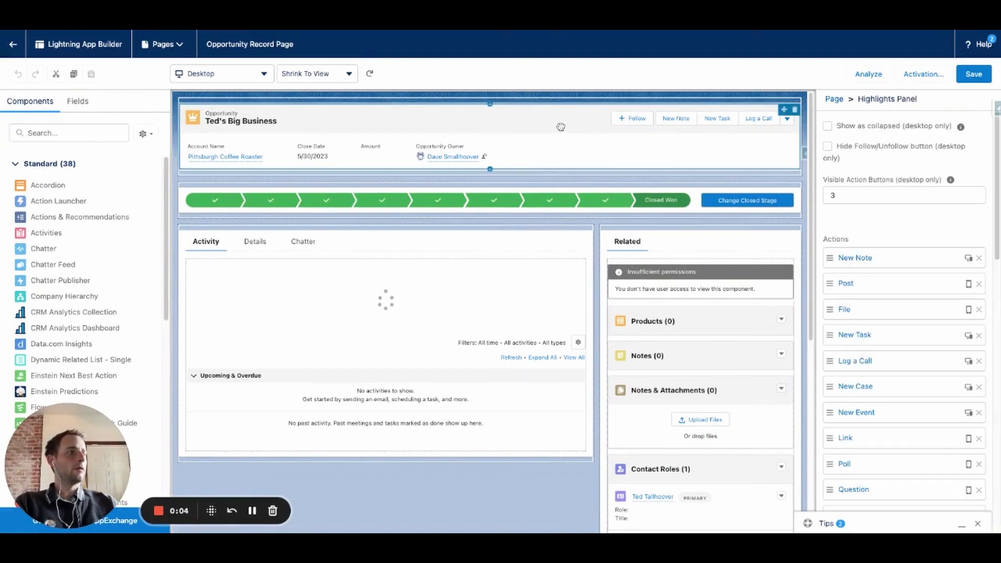
{"action": "scroll", "coordinate": [888, 347], "scroll_direction": "down", "scroll_amount": 1}
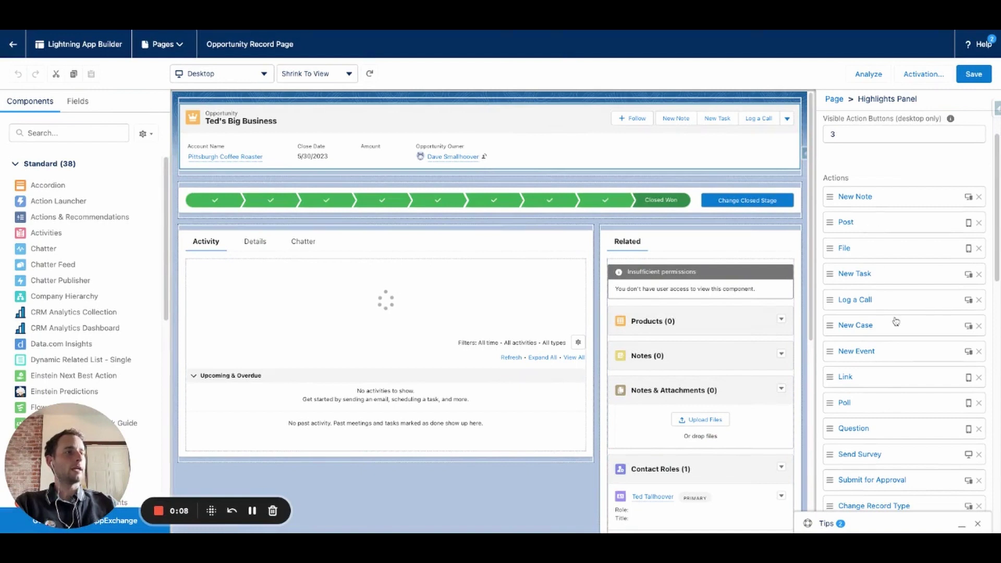
{"action": "scroll", "coordinate": [896, 322], "scroll_direction": "down", "scroll_amount": 4}
{"action": "scroll", "coordinate": [895, 322], "scroll_direction": "down", "scroll_amount": 4}
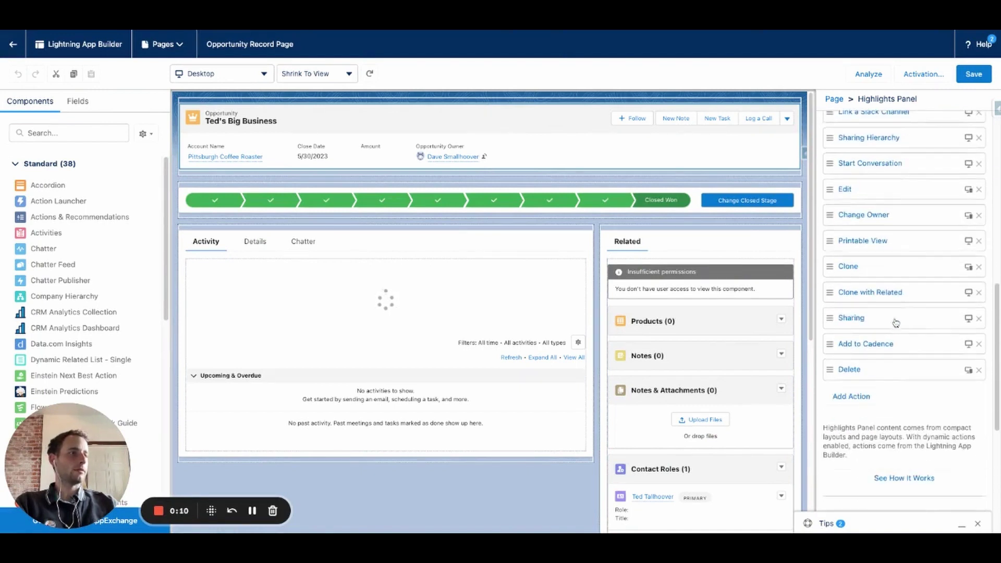
{"action": "left_click", "coordinate": [851, 397]}
{"action": "left_click", "coordinate": [676, 362]}
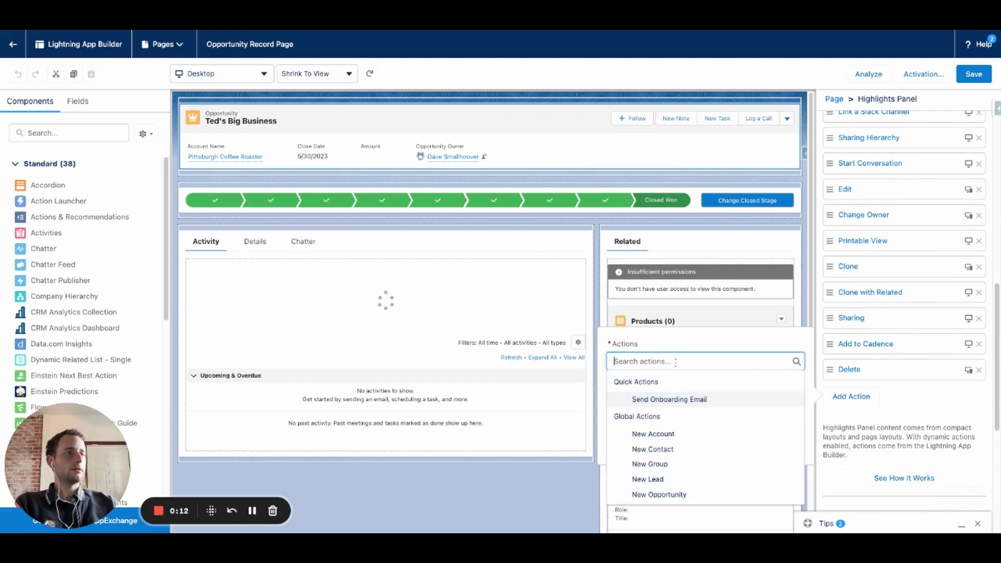
{"action": "left_click", "coordinate": [663, 401]}
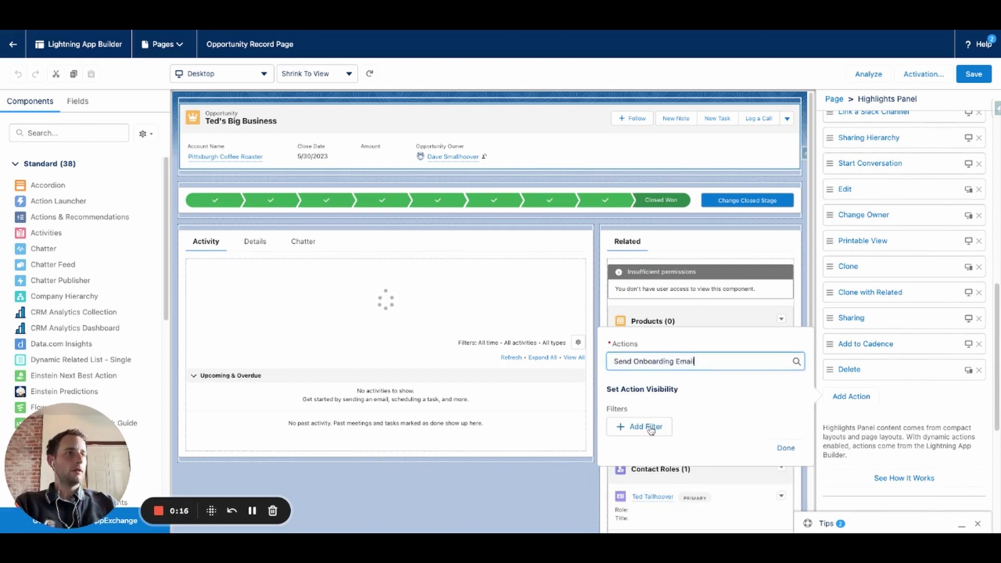
- Give the action a visibility filter: Stage Equal Closed Won
{"action": "left_click", "coordinate": [650, 425]}
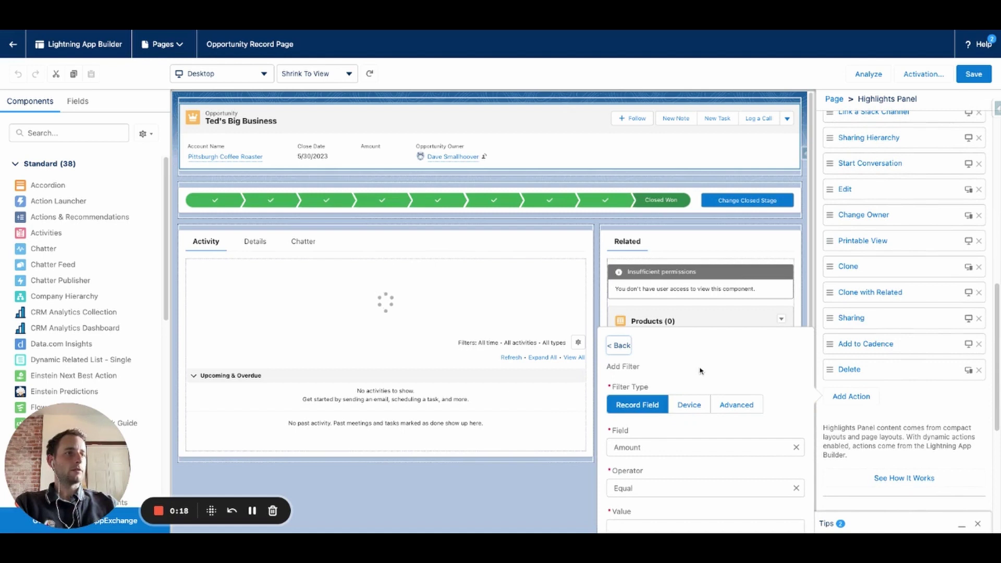
{"action": "left_click", "coordinate": [651, 447]}
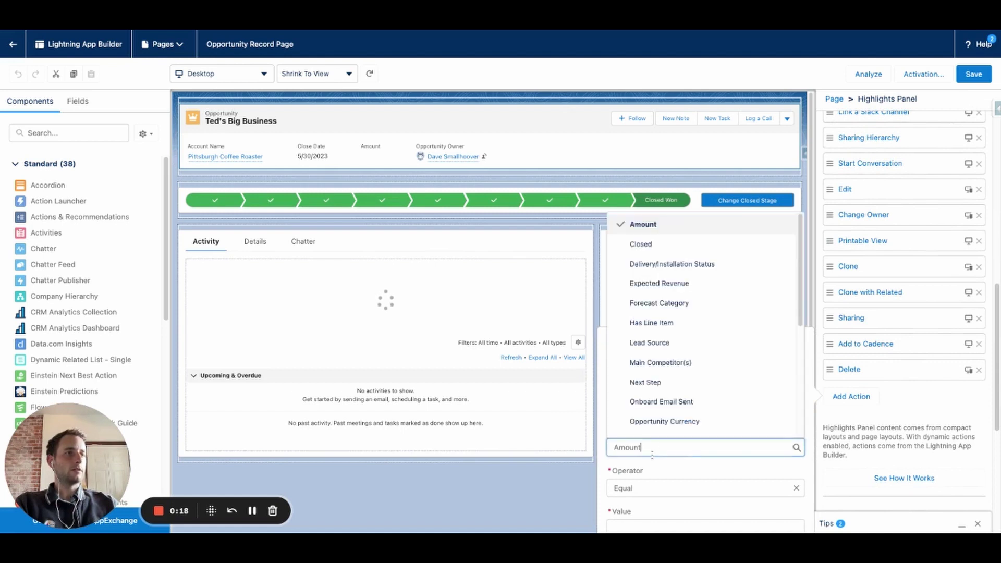
{"action": "type", "text": "stage"}
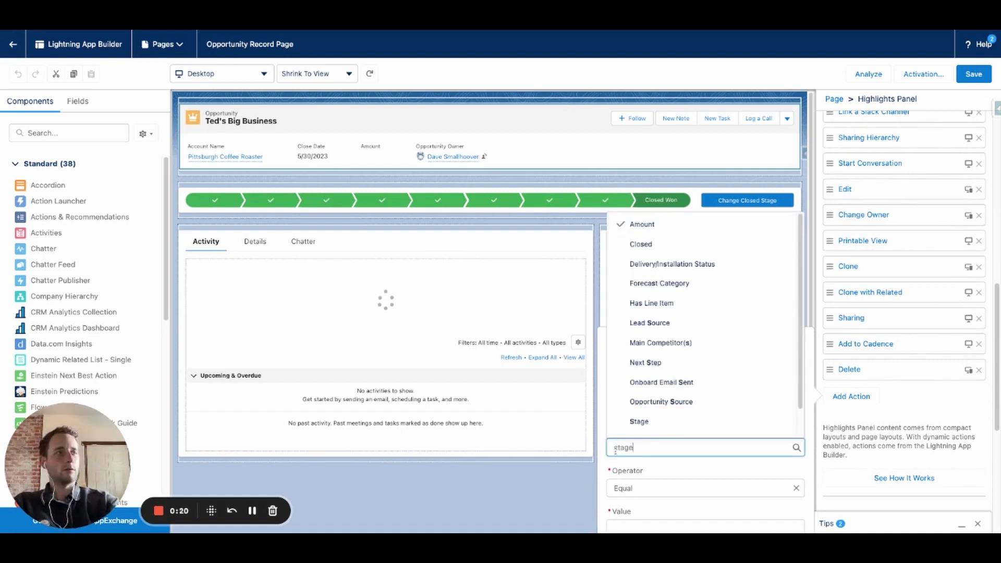
{"action": "left_click", "coordinate": [644, 423]}
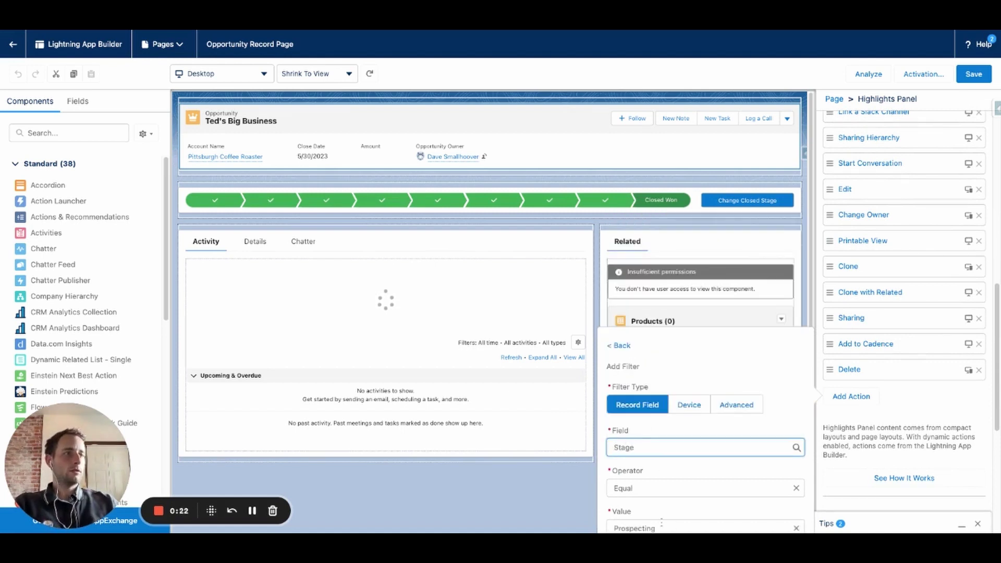
{"action": "left_click", "coordinate": [760, 399]}
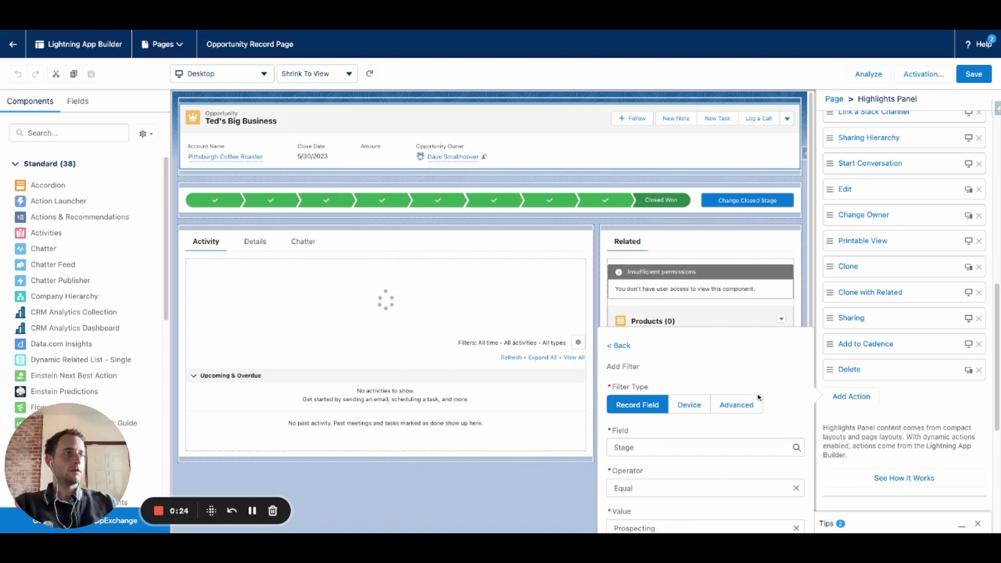
{"action": "left_click", "coordinate": [640, 528]}
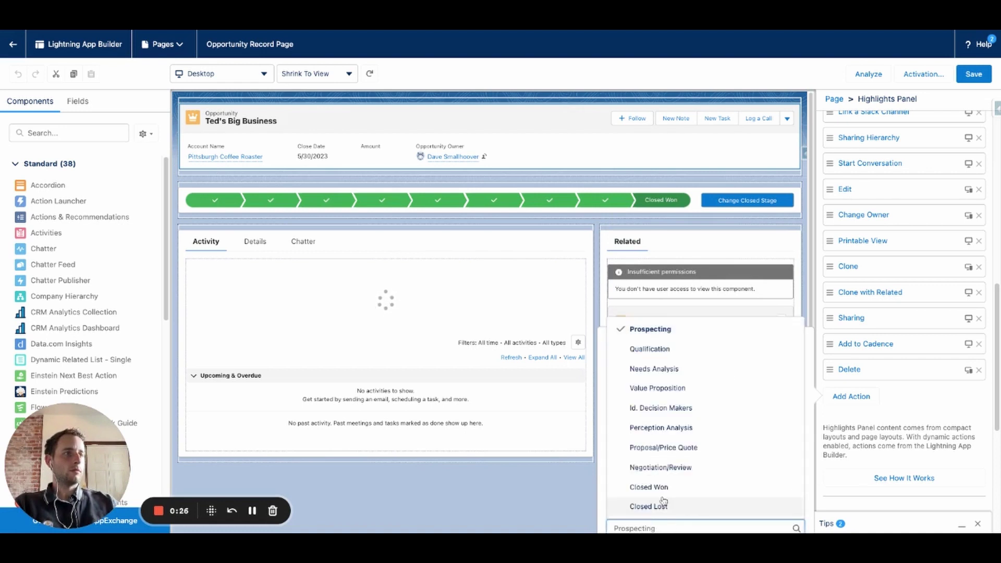
{"action": "left_click", "coordinate": [661, 501]}
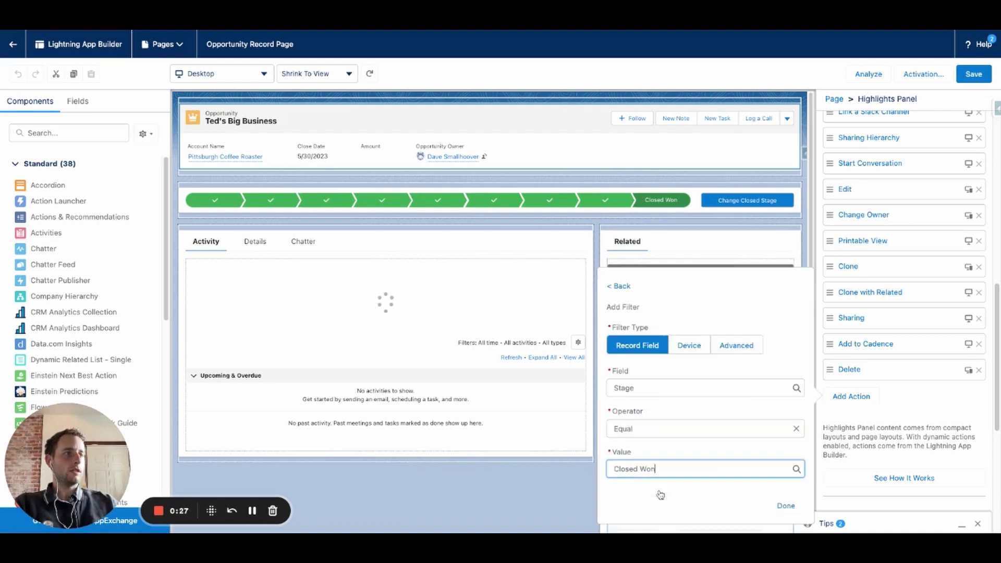
{"action": "left_click", "coordinate": [780, 506]}
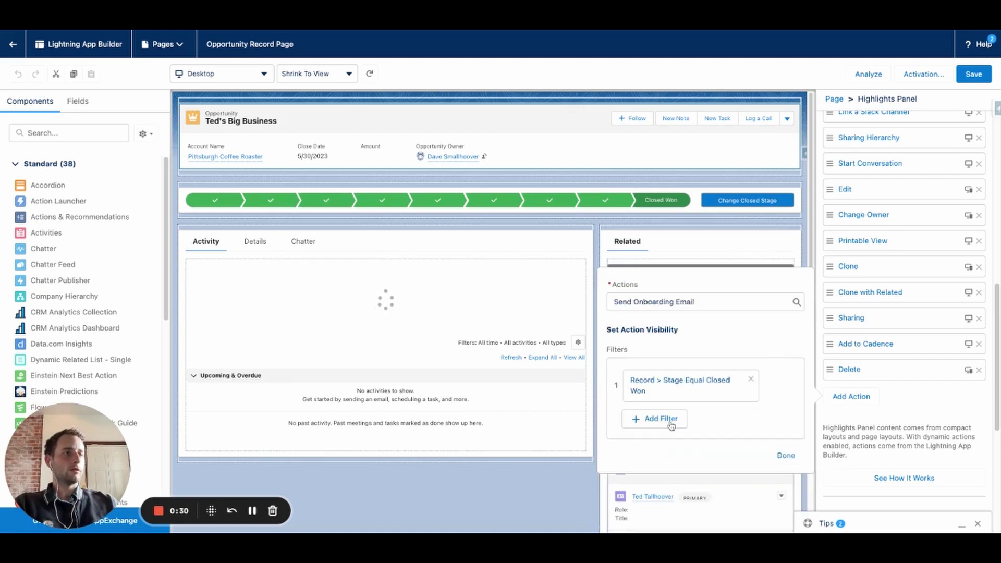
- Add a second visibility filter: Onboard Email Sent Equal False
{"action": "left_click", "coordinate": [671, 424]}
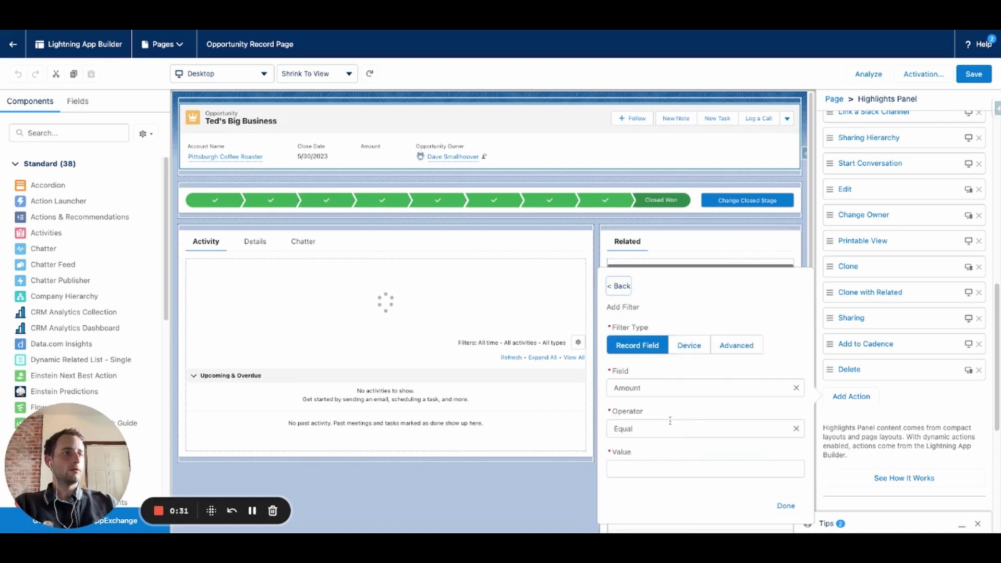
{"action": "left_click", "coordinate": [253, 511]}
{"action": "left_click", "coordinate": [252, 511]}
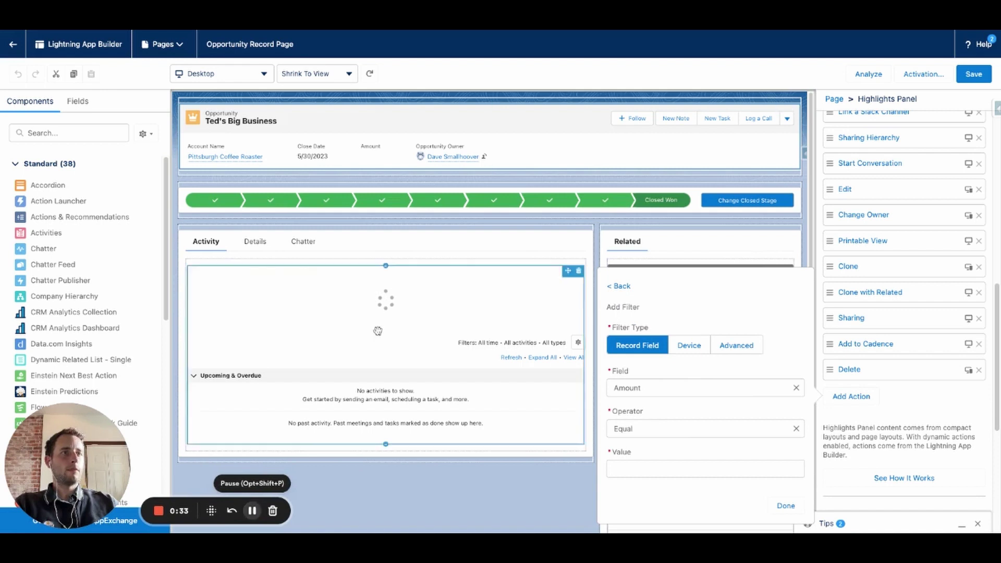
{"action": "left_click", "coordinate": [676, 390]}
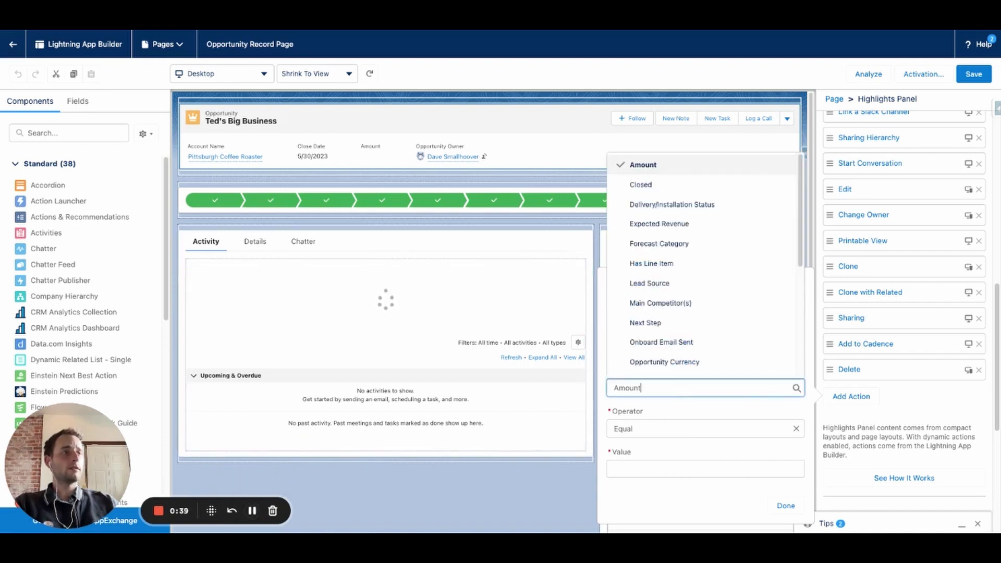
{"action": "key", "text": "ctrl+a"}
{"action": "type", "text": "onb"}
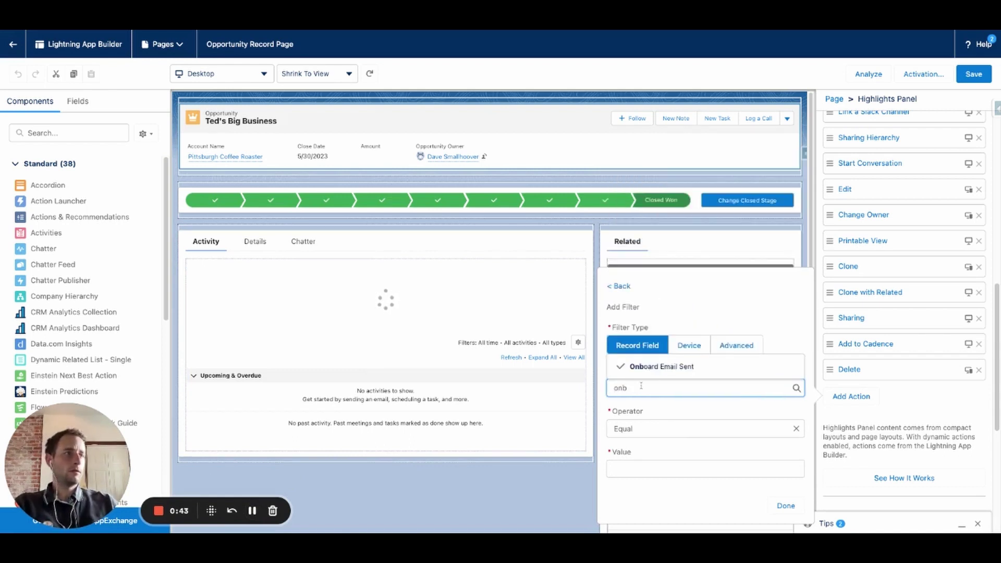
{"action": "left_click", "coordinate": [647, 367]}
{"action": "left_click", "coordinate": [641, 469]}
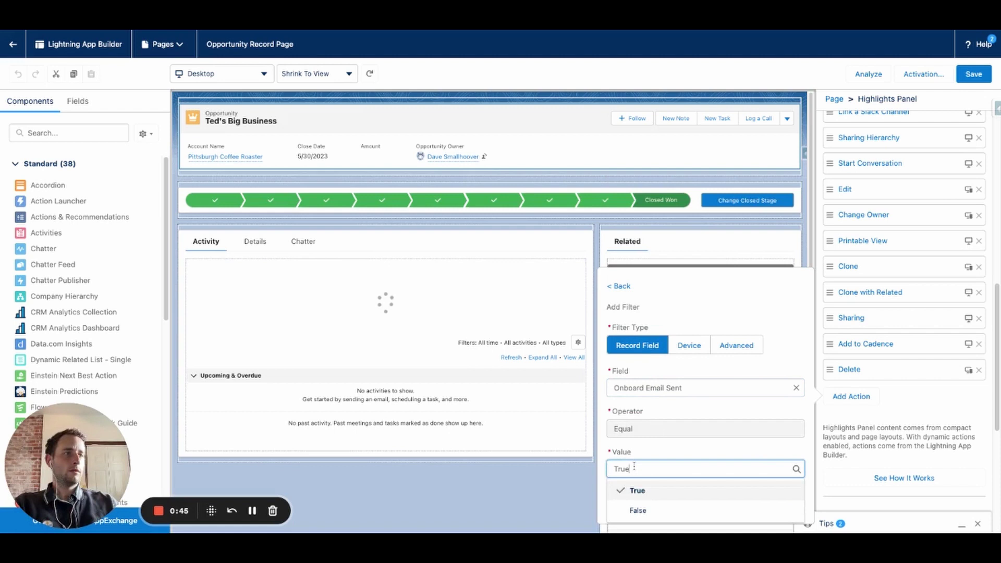
{"action": "left_click", "coordinate": [647, 509]}
{"action": "left_click", "coordinate": [786, 506]}
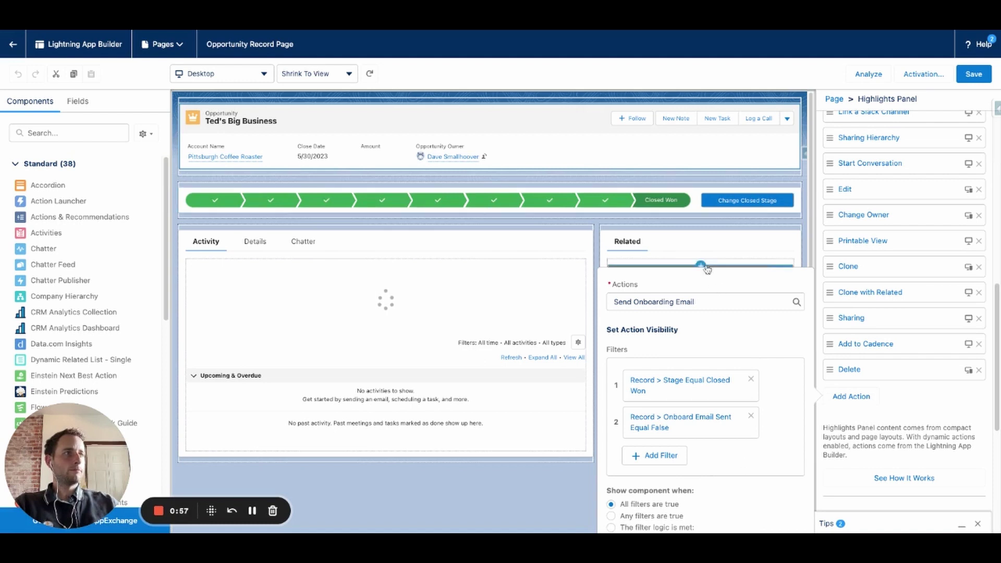
- Confirm adding Send Onboarding Email to the Highlights Panel actions
{"action": "left_click", "coordinate": [252, 511]}
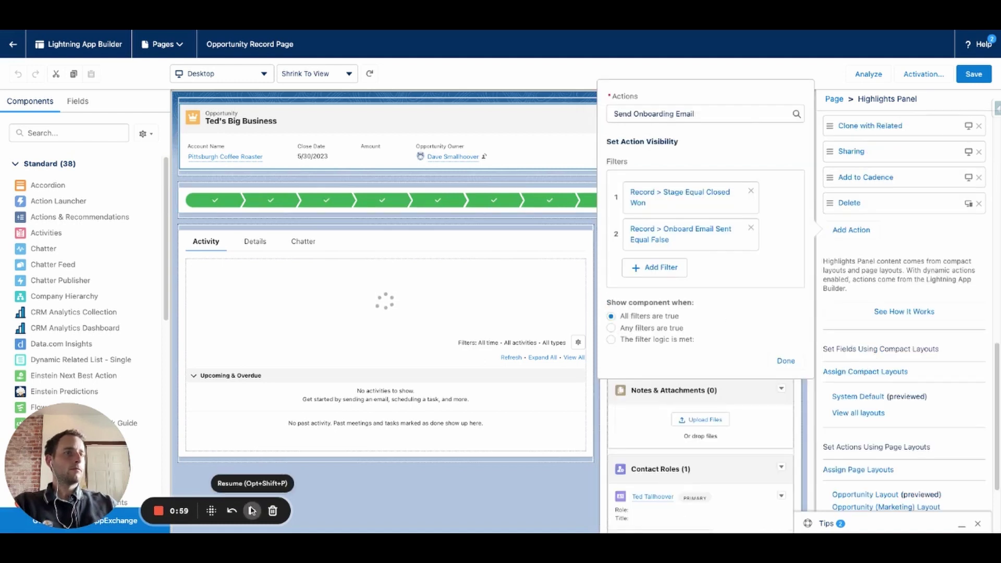
{"action": "left_click", "coordinate": [252, 511]}
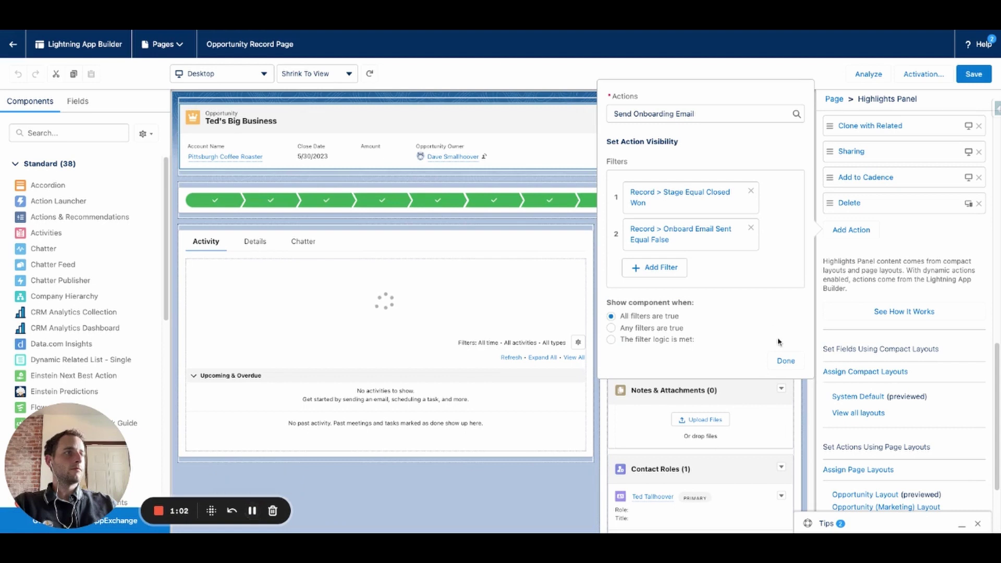
{"action": "left_click", "coordinate": [785, 360]}
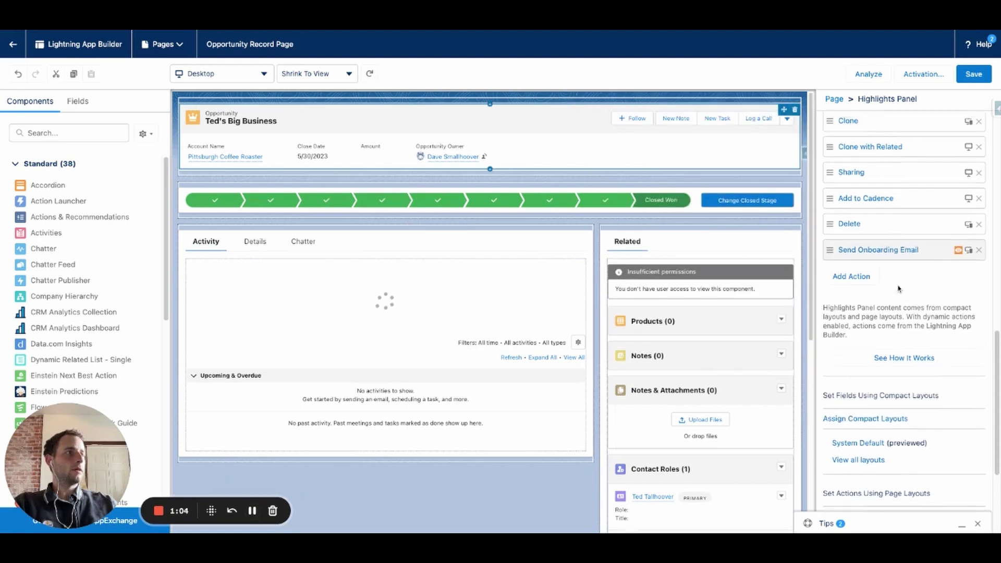
- Reorder the Highlights Panel actions so Send Onboarding Email follows New Task, and save the page
{"action": "left_click_drag", "start_coordinate": [875, 479], "coordinate": [837, 143]}
{"action": "scroll", "coordinate": [845, 284], "scroll_direction": "up", "scroll_amount": 3}
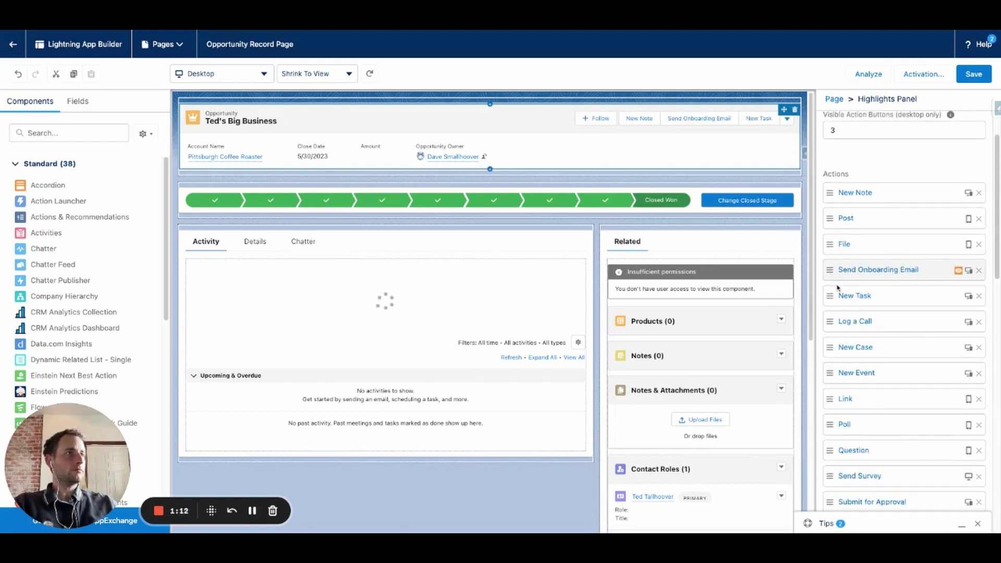
{"action": "left_click_drag", "start_coordinate": [830, 270], "coordinate": [831, 272]}
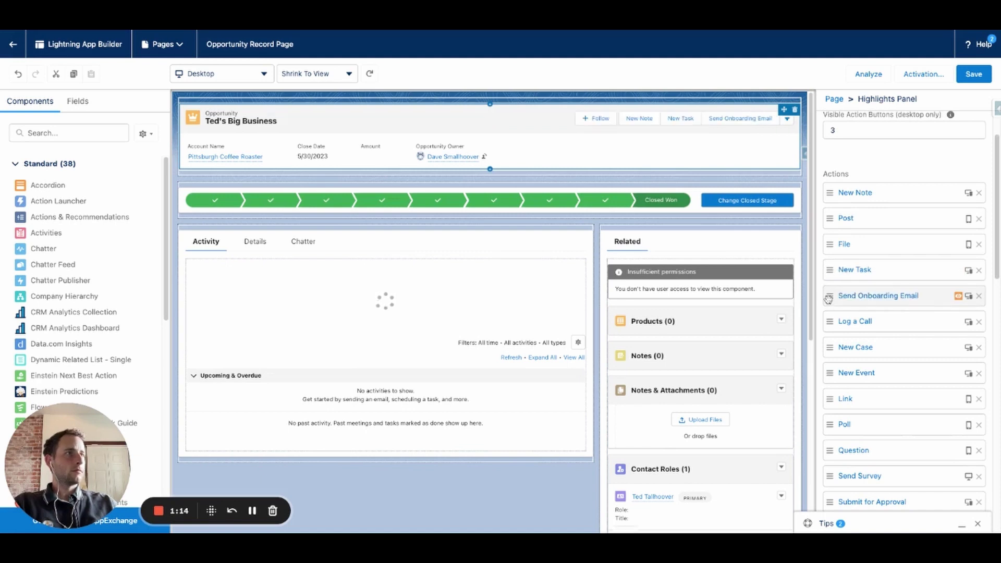
{"action": "left_click", "coordinate": [974, 73]}
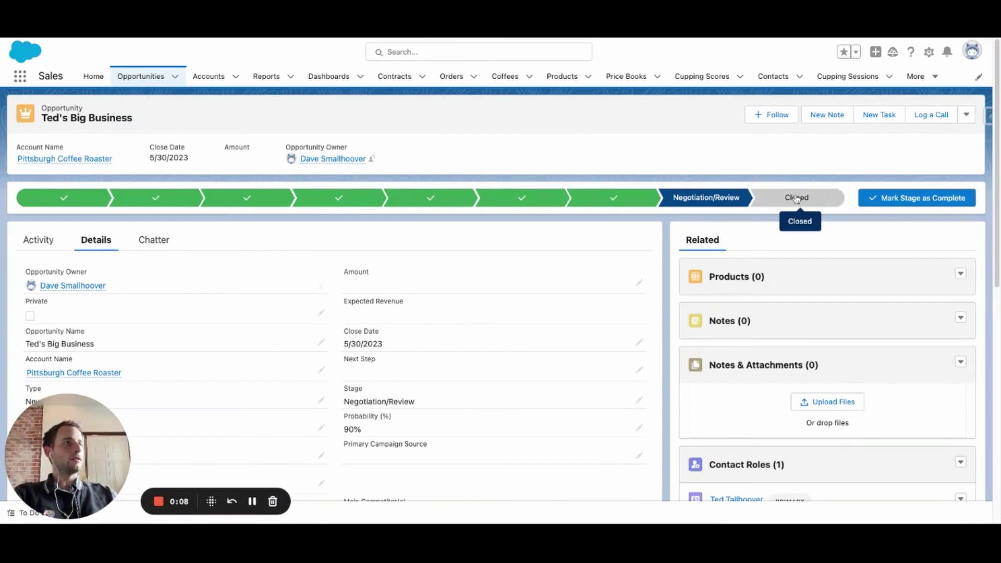
- Close Ted's Big Business opportunity with the Closed Won stage
{"action": "left_click", "coordinate": [776, 204]}
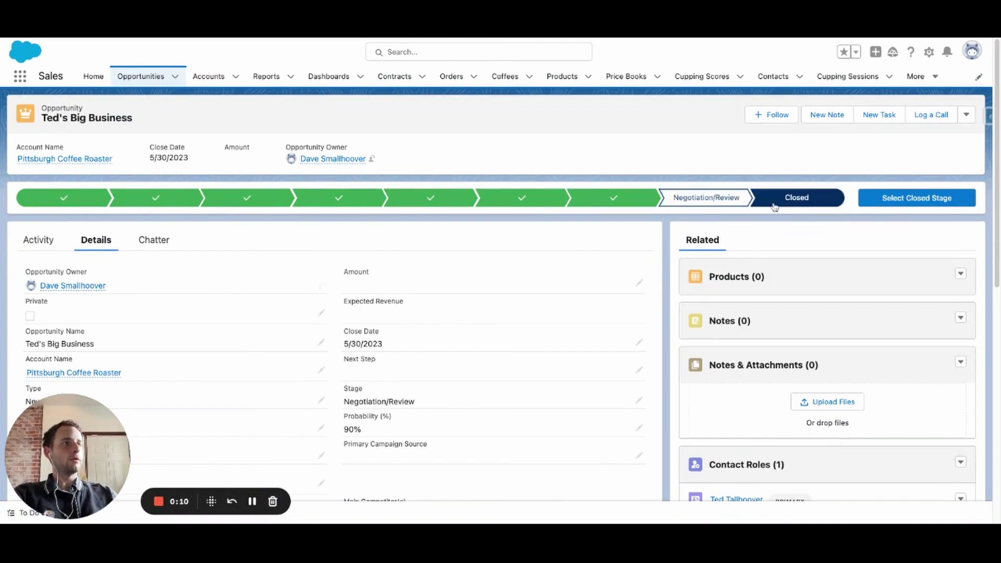
{"action": "left_click", "coordinate": [916, 198]}
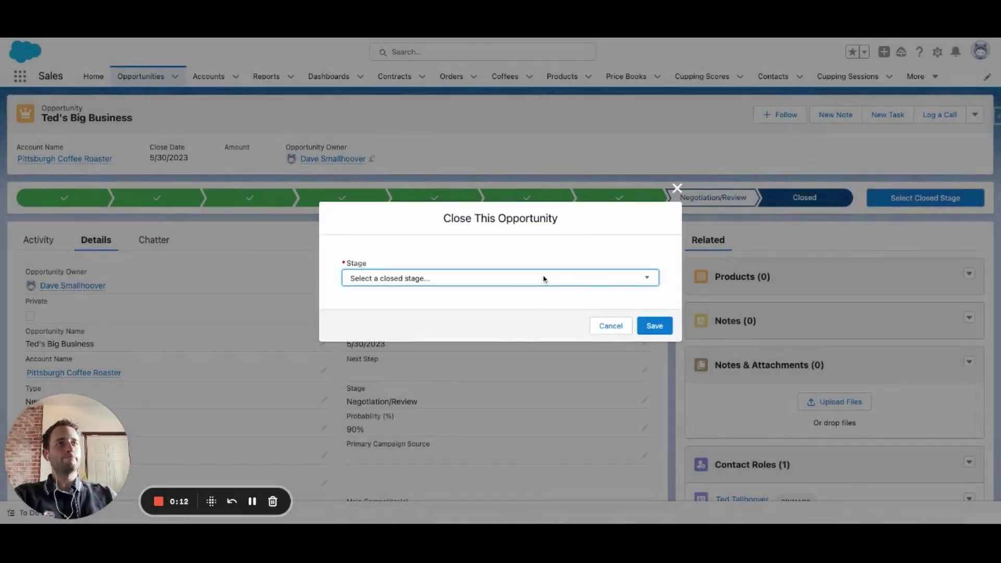
{"action": "left_click", "coordinate": [544, 279]}
{"action": "left_click", "coordinate": [489, 304]}
{"action": "left_click", "coordinate": [658, 326]}
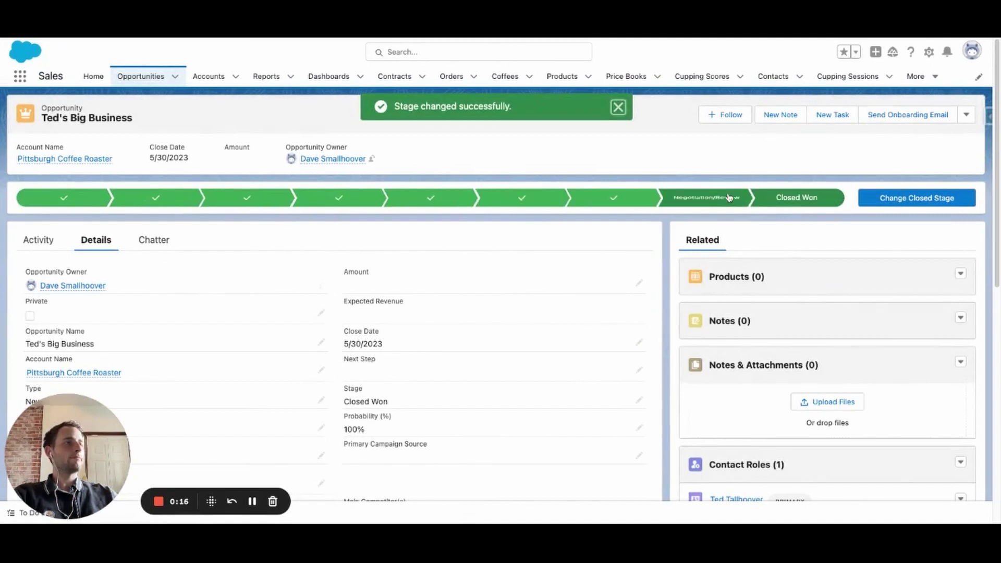
- Revert to Negotiation/Review, re-close as Closed Won, then launch Send Onboarding Email from the header
{"action": "left_click", "coordinate": [705, 197]}
{"action": "left_click", "coordinate": [912, 201]}
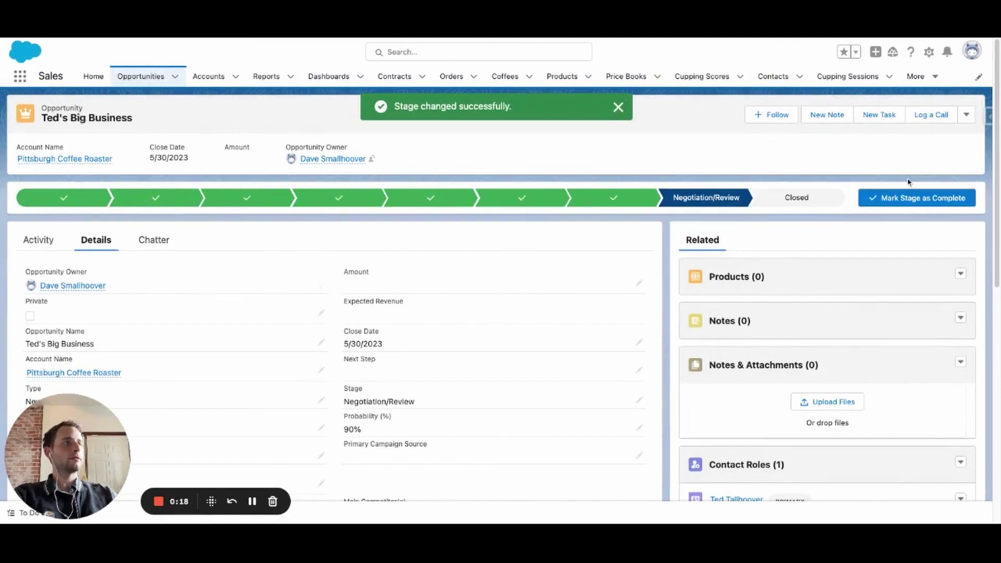
{"action": "left_click", "coordinate": [777, 199]}
{"action": "left_click", "coordinate": [916, 199]}
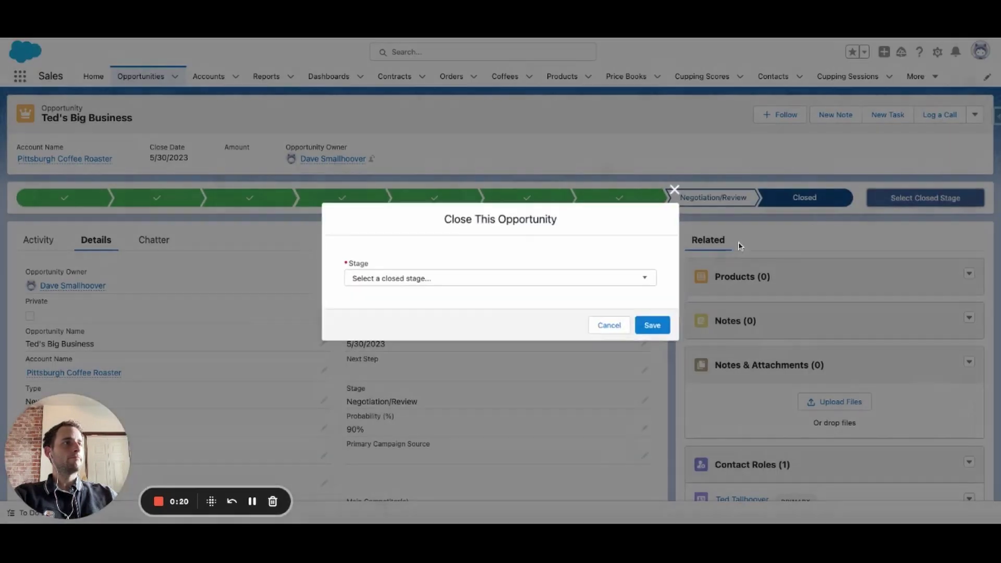
{"action": "left_click", "coordinate": [474, 278]}
{"action": "left_click", "coordinate": [396, 300]}
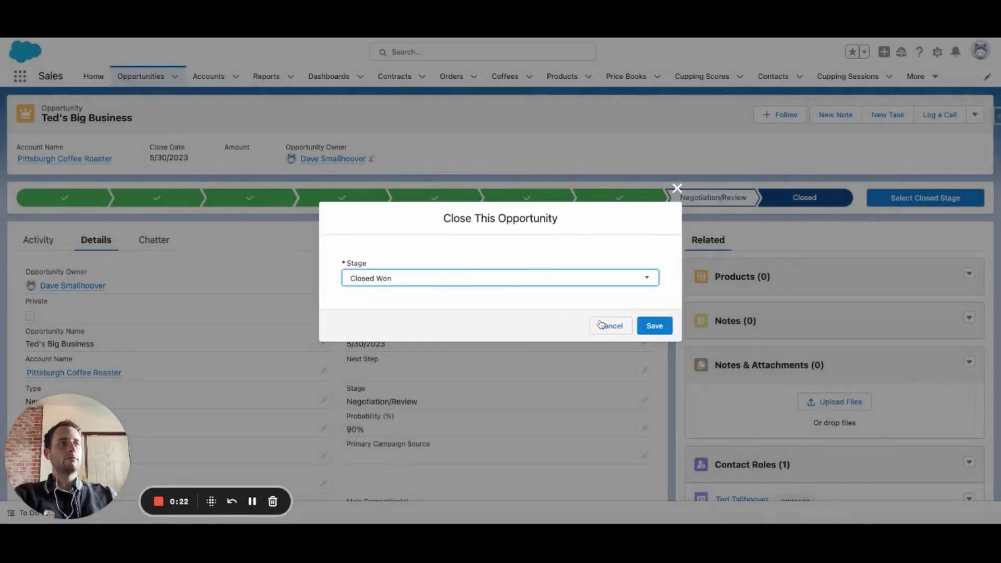
{"action": "left_click", "coordinate": [654, 325]}
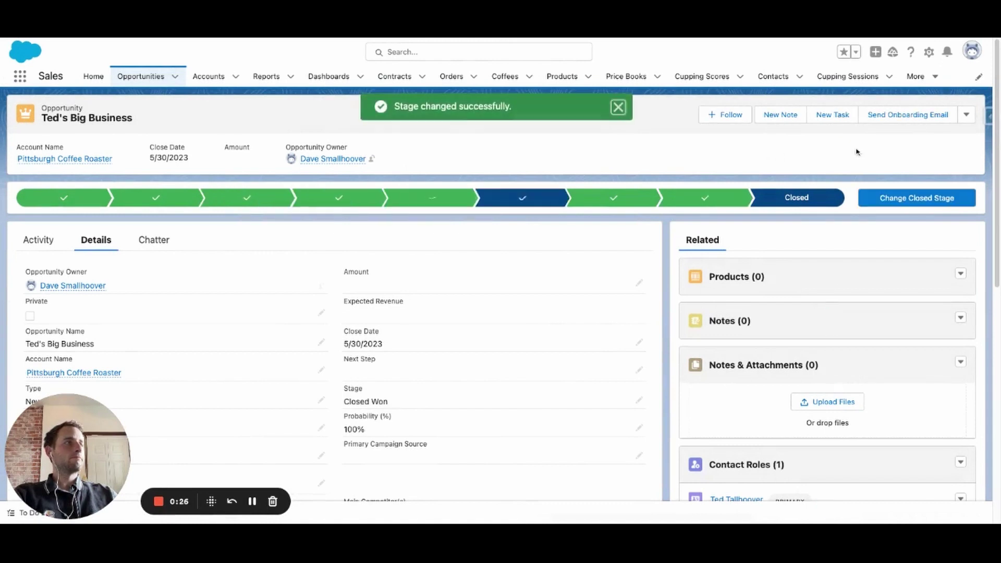
{"action": "left_click", "coordinate": [888, 116]}
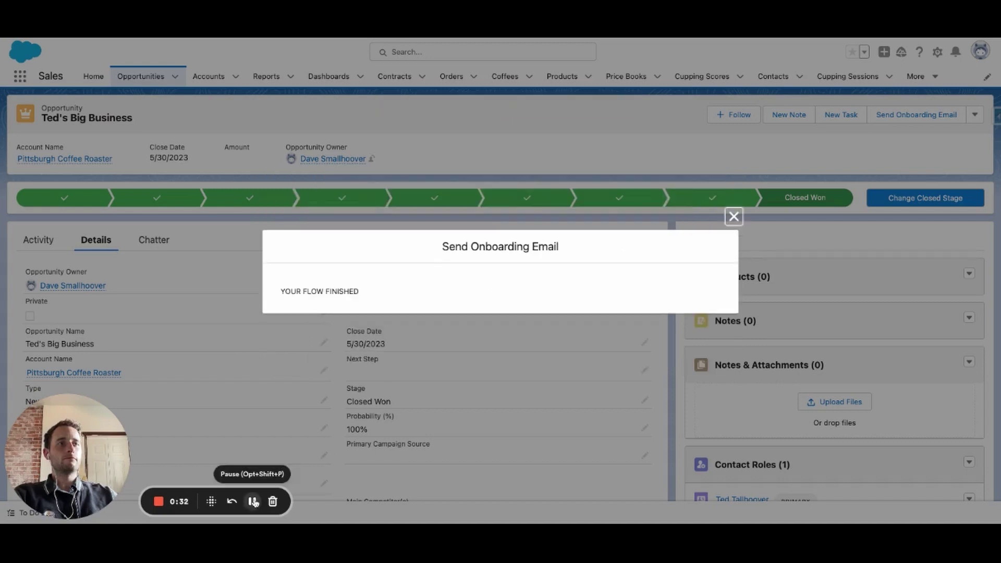
- Close the Send Onboarding Email window once it reports 'Your flow finished'
{"action": "left_click", "coordinate": [734, 216]}
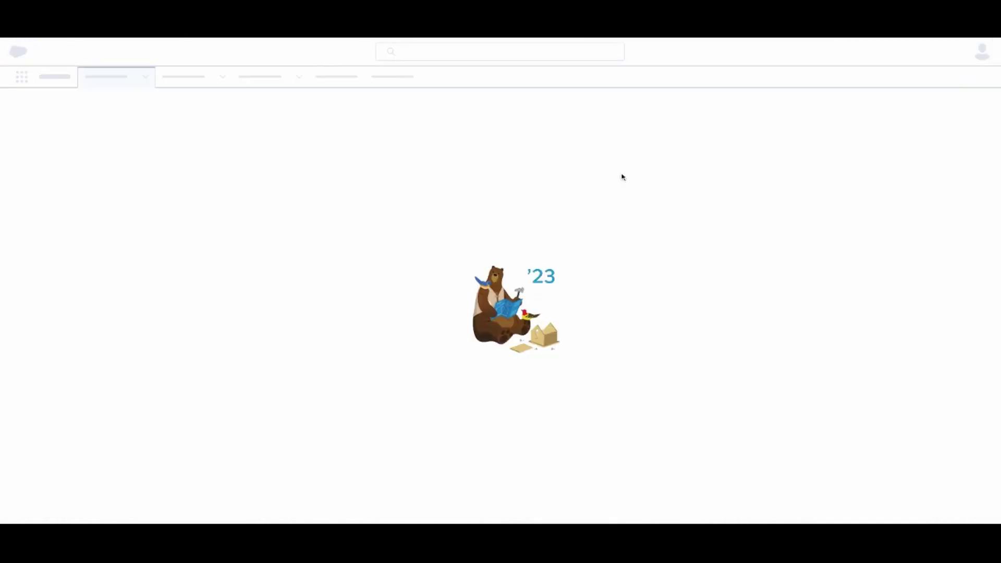